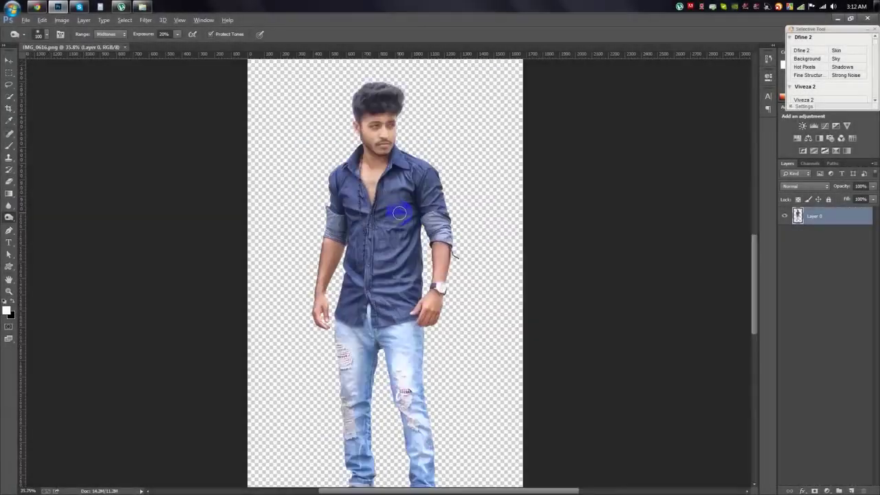
Zoom out and check the photo's current dimensions in Image Size
{"action": "key", "text": "ctrl+minus"}
{"action": "key", "text": "ctrl+minus"}
{"action": "left_click", "coordinate": [61, 19]}
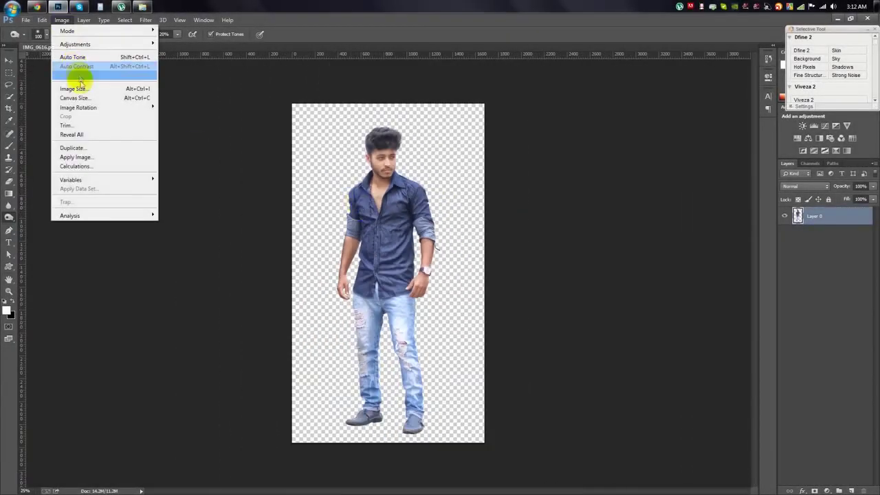
{"action": "left_click", "coordinate": [86, 86]}
{"action": "left_click", "coordinate": [473, 240]}
Crop to a waist-up figure, then drag the crop box outward for transparent margins
{"action": "left_click", "coordinate": [9, 107]}
{"action": "mouse_move", "coordinate": [303, 442]}
{"action": "left_mouse_down"}
{"action": "mouse_move", "coordinate": [338, 394]}
{"action": "mouse_move", "coordinate": [336, 369]}
{"action": "left_mouse_up"}
{"action": "left_click_drag", "start_coordinate": [292, 276], "coordinate": [303, 277]}
{"action": "left_click_drag", "start_coordinate": [462, 269], "coordinate": [455, 271]}
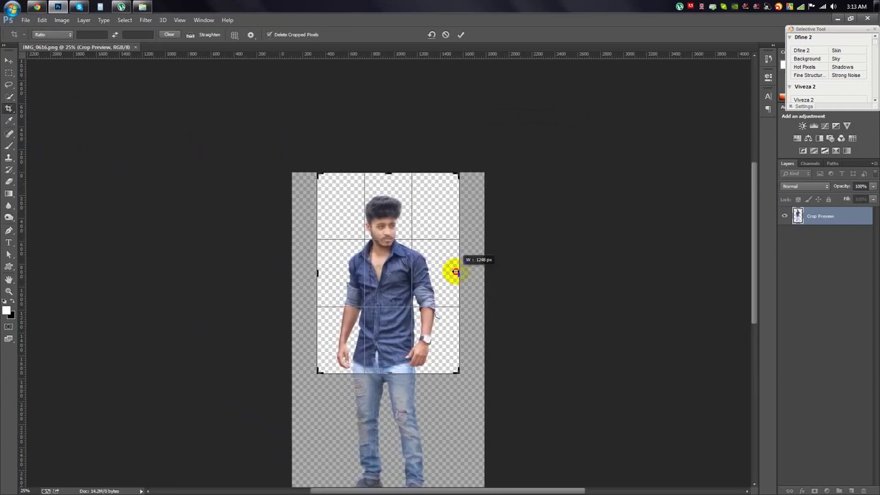
{"action": "key", "text": "ctrl+plus"}
{"action": "left_click", "coordinate": [461, 36]}
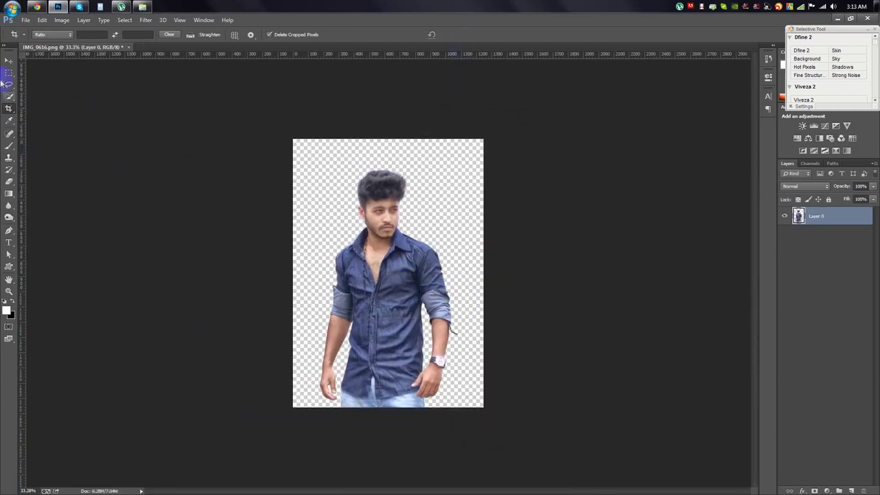
{"action": "left_click_drag", "start_coordinate": [481, 407], "coordinate": [514, 433]}
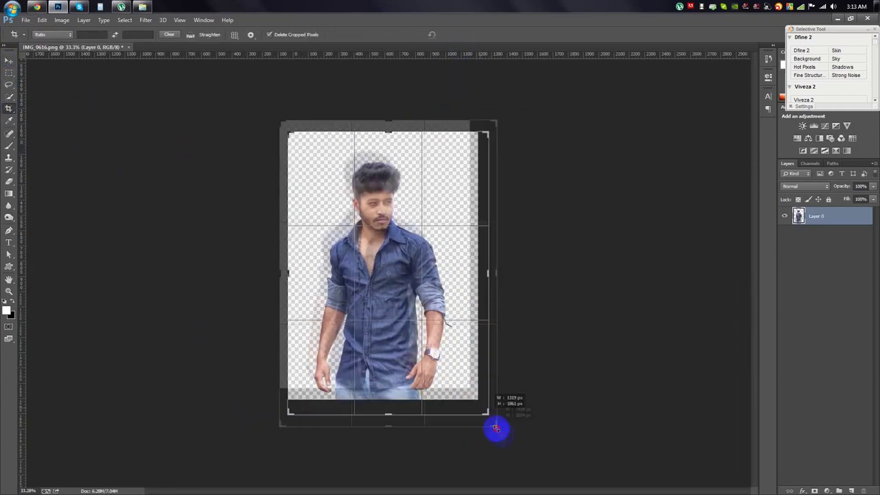
{"action": "left_click", "coordinate": [461, 35]}
Shift the man 174 px right and add a white-filled layer beneath him
{"action": "key", "text": "v"}
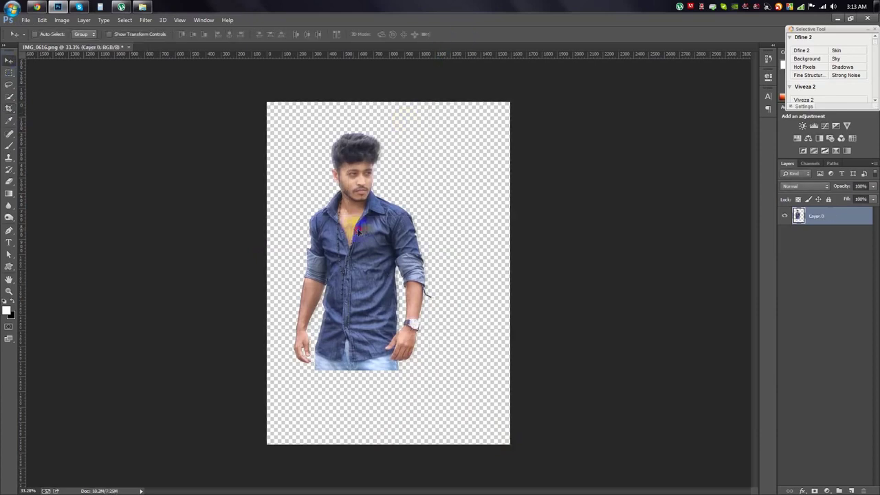
{"action": "left_click_drag", "start_coordinate": [354, 229], "coordinate": [380, 229]}
{"action": "left_click", "coordinate": [851, 490]}
{"action": "left_click_drag", "start_coordinate": [816, 218], "coordinate": [810, 264]}
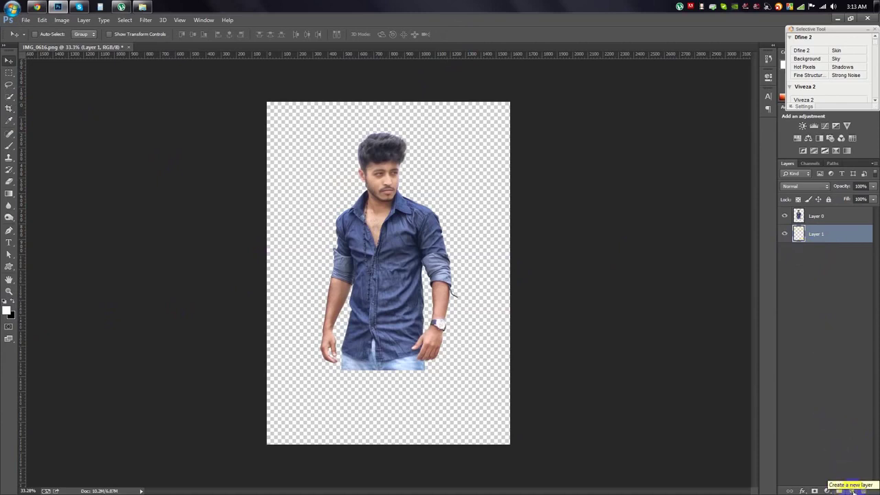
{"action": "left_click", "coordinate": [105, 349]}
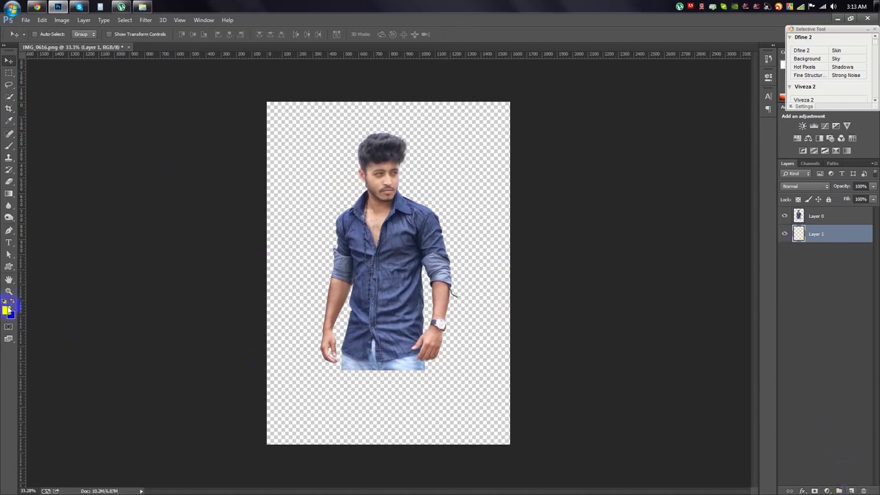
{"action": "key", "text": "alt+BackSpace"}
Load Layer 0's outline as a selection and invert it to the background
{"action": "scroll", "coordinate": [367, 253], "scroll_direction": "up", "scroll_amount": 3}
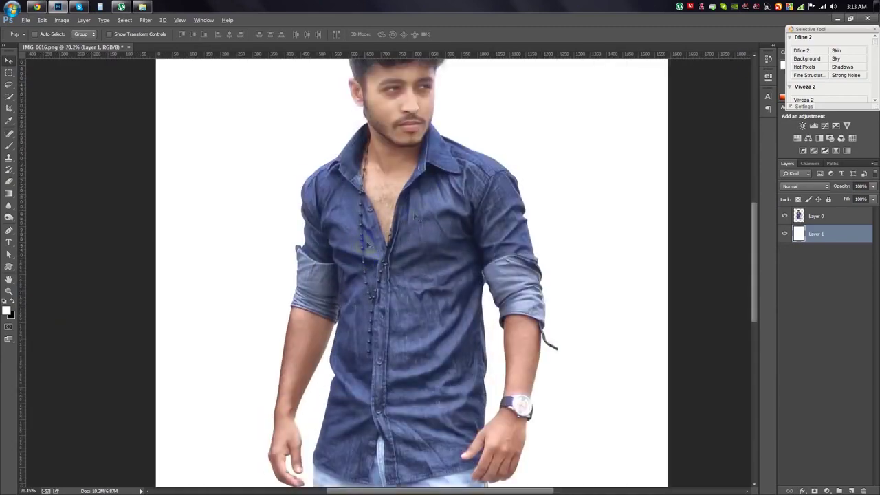
{"action": "scroll", "coordinate": [401, 222], "scroll_direction": "up", "scroll_amount": 2}
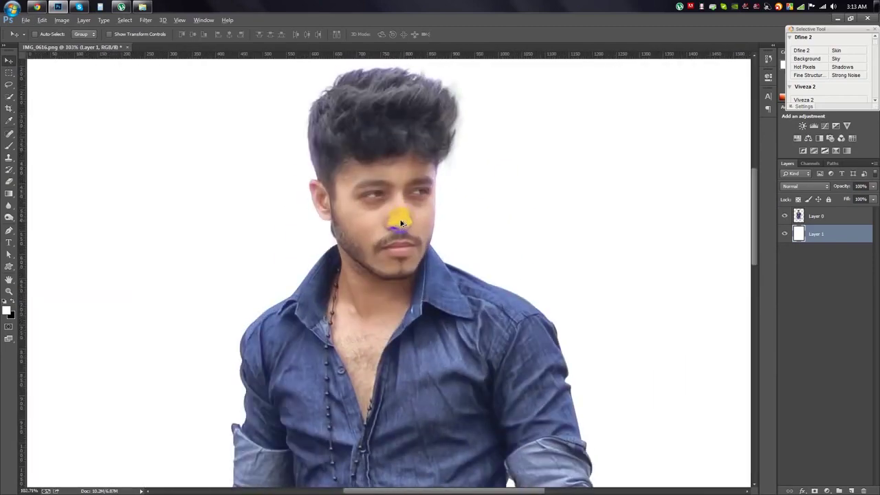
{"action": "left_click", "coordinate": [845, 219]}
{"action": "left_click", "coordinate": [798, 216], "text": "ctrl"}
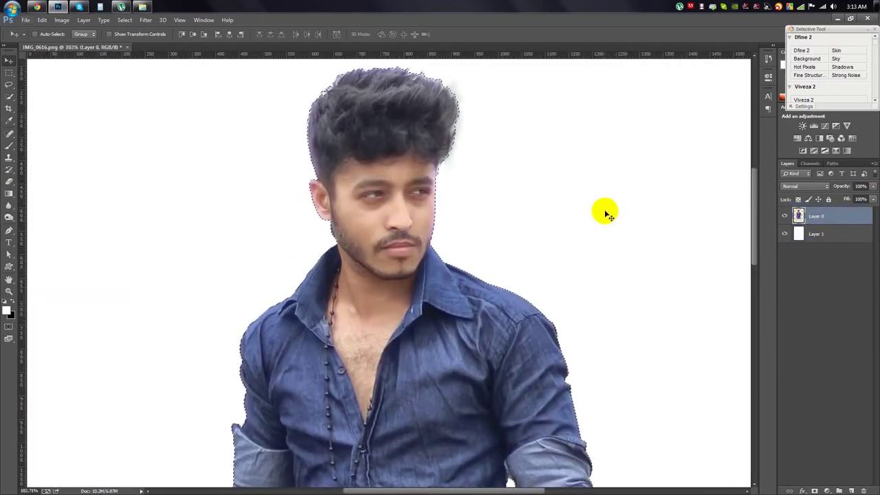
{"action": "scroll", "coordinate": [605, 215], "scroll_direction": "down", "scroll_amount": 4}
{"action": "scroll", "coordinate": [603, 210], "scroll_direction": "down", "scroll_amount": 1}
{"action": "left_click", "coordinate": [125, 20]}
{"action": "left_click", "coordinate": [131, 60]}
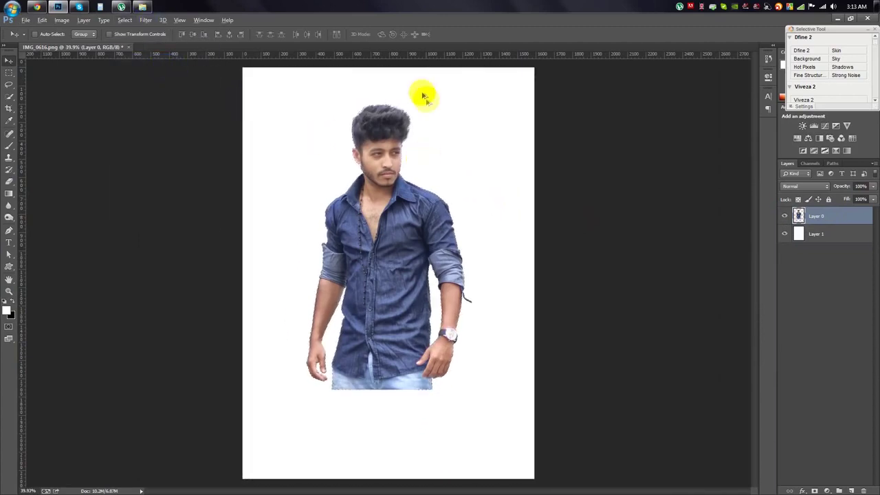
{"action": "scroll", "coordinate": [416, 105], "scroll_direction": "up", "scroll_amount": 3}
{"action": "scroll", "coordinate": [392, 117], "scroll_direction": "down", "scroll_amount": 2}
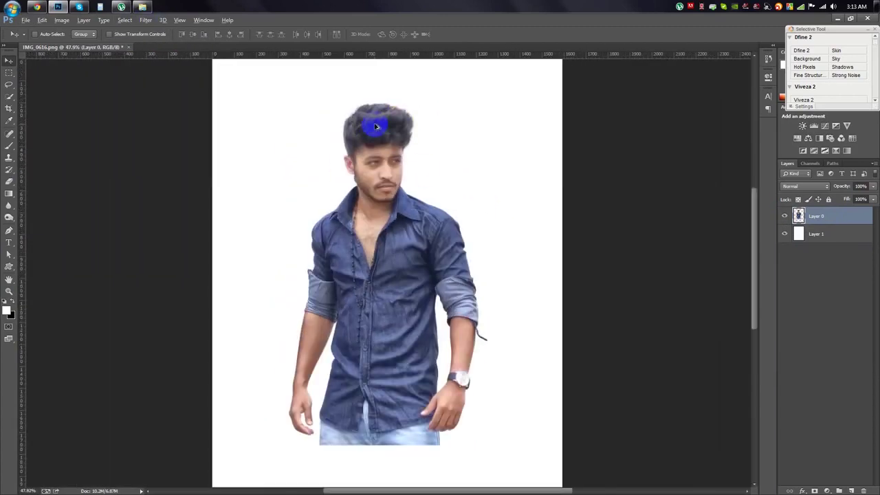
Duplicate Layer 0 twice, hide both copies, and select the original Layer 0
{"action": "right_click", "coordinate": [839, 215]}
{"action": "left_click", "coordinate": [742, 159]}
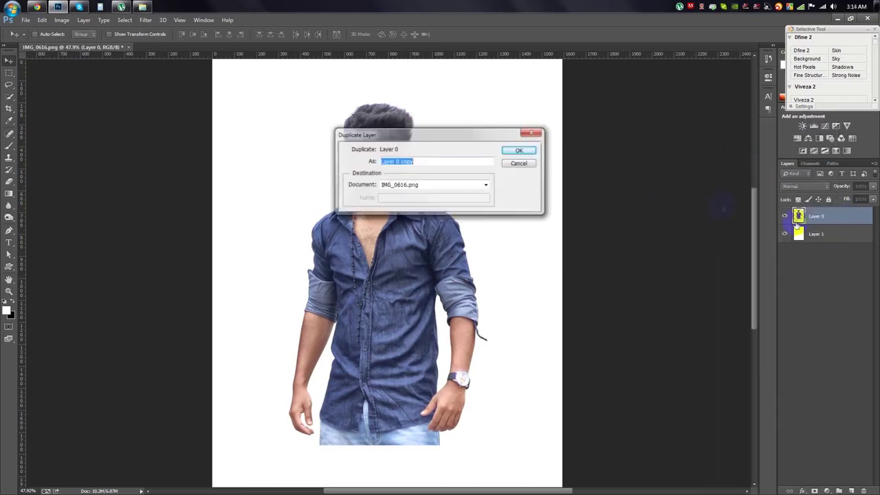
{"action": "left_click", "coordinate": [520, 150]}
{"action": "right_click", "coordinate": [818, 215]}
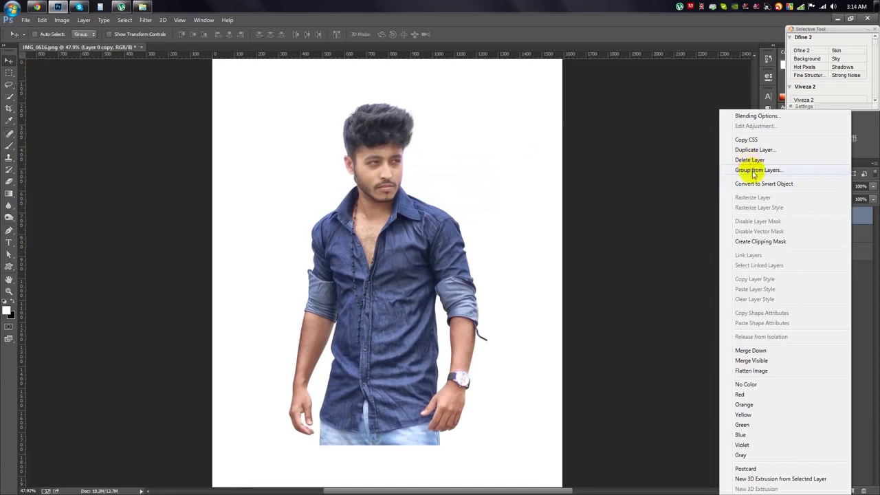
{"action": "left_click", "coordinate": [748, 150]}
{"action": "left_click", "coordinate": [517, 148]}
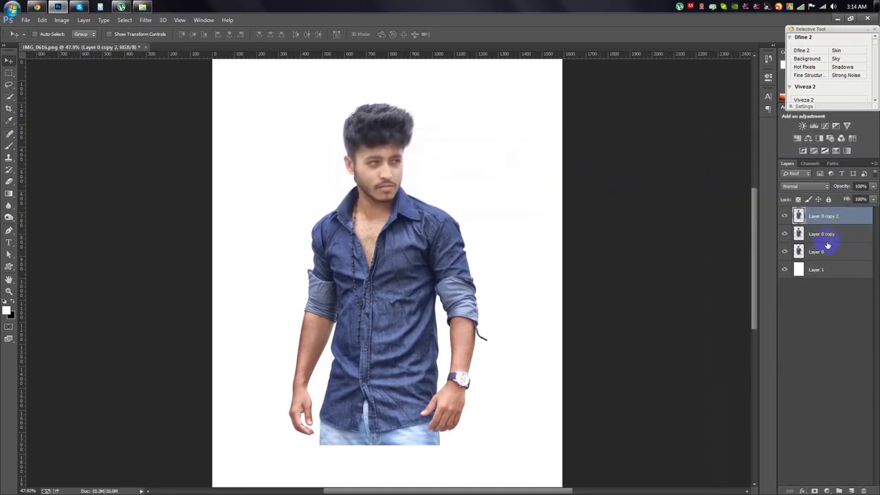
{"action": "left_click_drag", "start_coordinate": [785, 216], "coordinate": [785, 234]}
{"action": "left_click", "coordinate": [794, 252]}
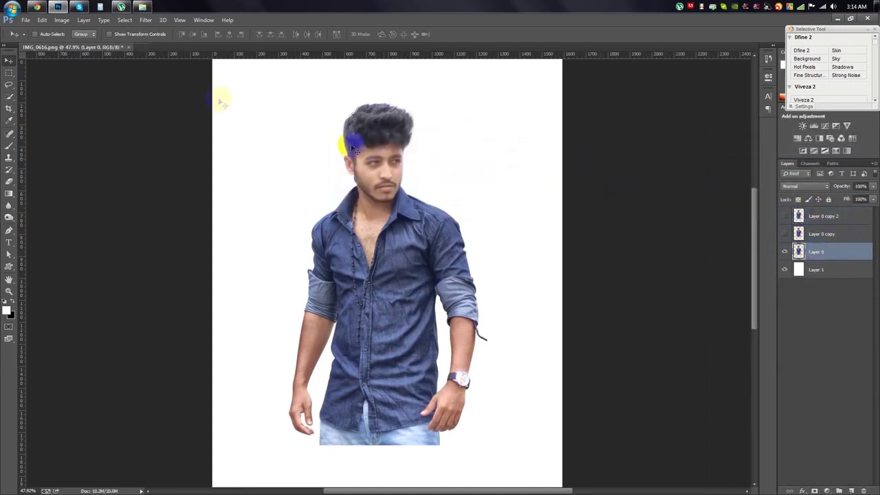
{"action": "left_click", "coordinate": [146, 20]}
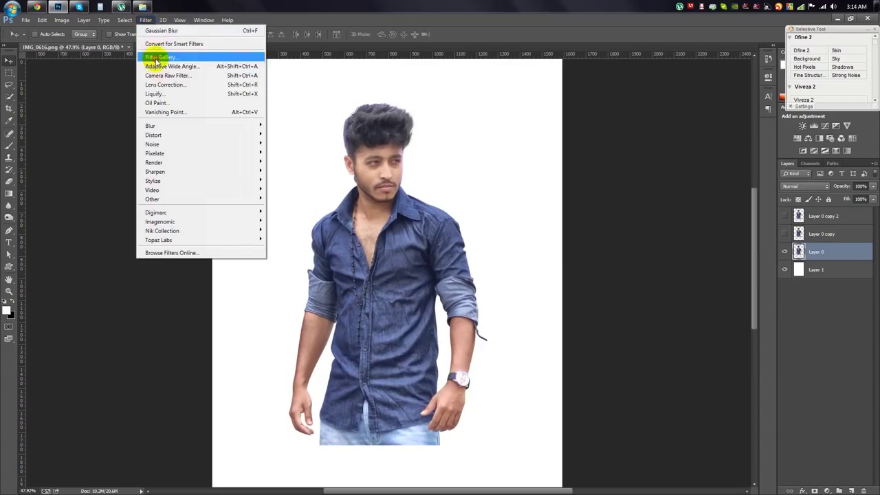
Preview the Crosshatch brush-stroke effect in the Filter Gallery with lower sharpness
{"action": "left_click", "coordinate": [159, 56]}
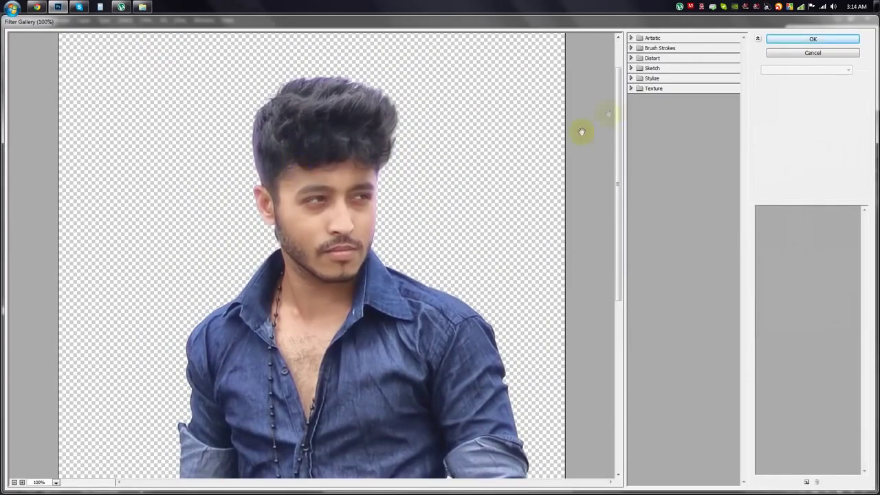
{"action": "left_click", "coordinate": [632, 38]}
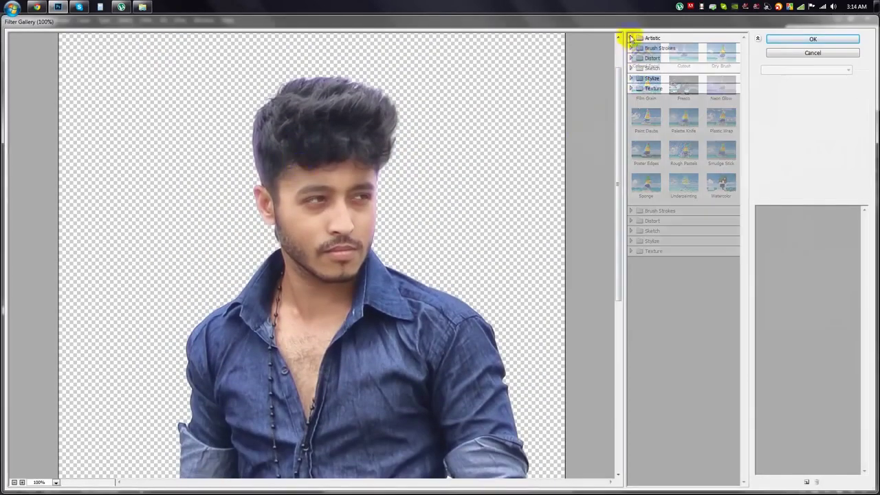
{"action": "left_click", "coordinate": [660, 210]}
{"action": "left_click", "coordinate": [721, 229]}
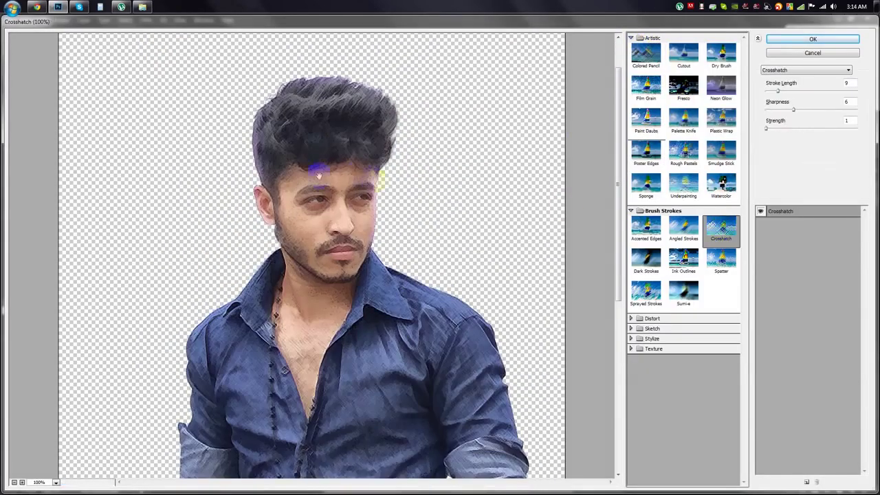
{"action": "left_click", "coordinate": [779, 110]}
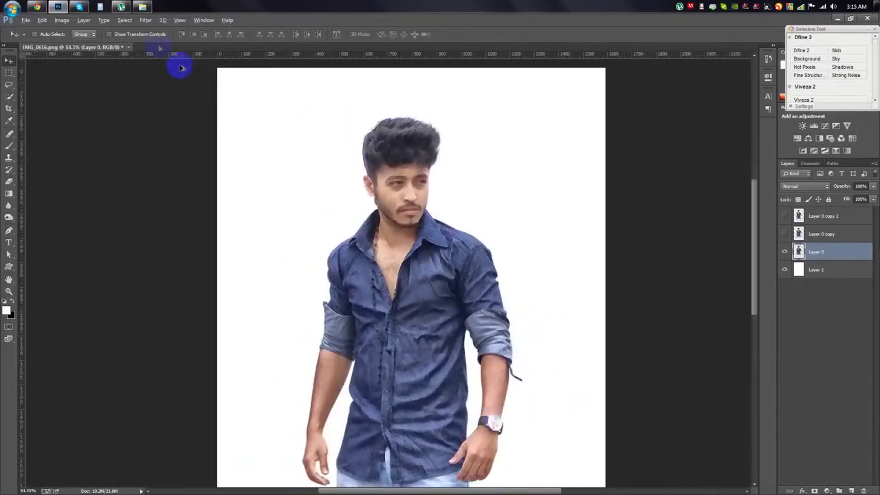
Reopen the Filter Gallery and preview Glowing Edges on the man's body
{"action": "left_click", "coordinate": [145, 20]}
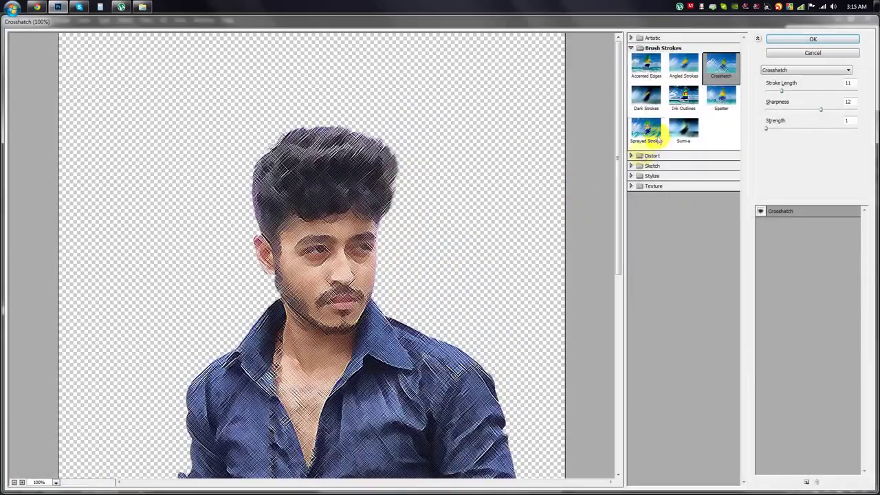
{"action": "left_click", "coordinate": [649, 176]}
{"action": "left_click", "coordinate": [647, 194]}
{"action": "left_click_drag", "start_coordinate": [361, 234], "coordinate": [362, 148]}
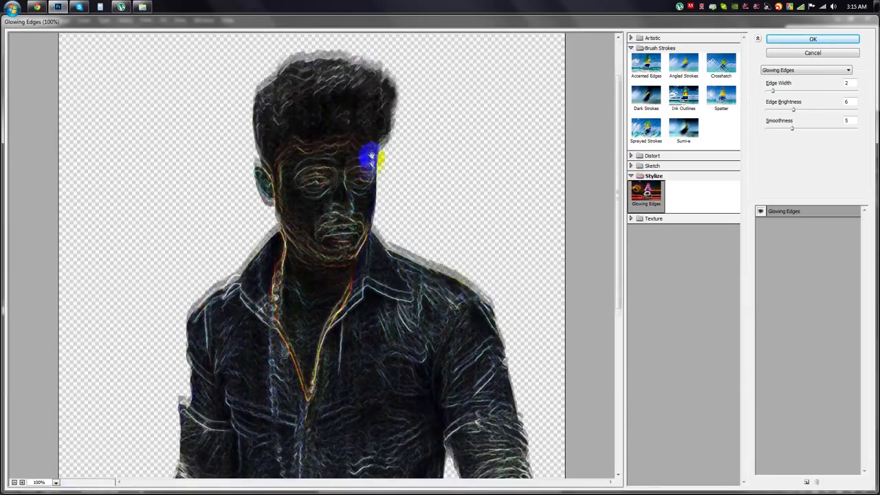
Compare Sketch effects like Plaster, Chrome and Chalk & Charcoal, then apply Glowing Edges (2/6/5)
{"action": "left_click", "coordinate": [651, 166]}
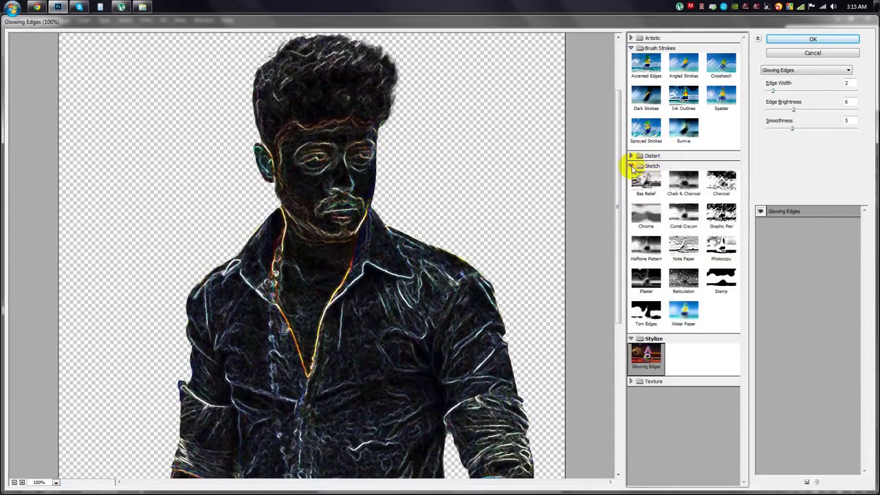
{"action": "left_click", "coordinate": [721, 182]}
{"action": "left_click", "coordinate": [646, 279]}
{"action": "left_click", "coordinate": [647, 313]}
{"action": "left_click", "coordinate": [684, 313]}
{"action": "left_click", "coordinate": [683, 279]}
{"action": "left_click", "coordinate": [646, 245]}
{"action": "left_click", "coordinate": [647, 213]}
{"action": "left_click", "coordinate": [683, 183]}
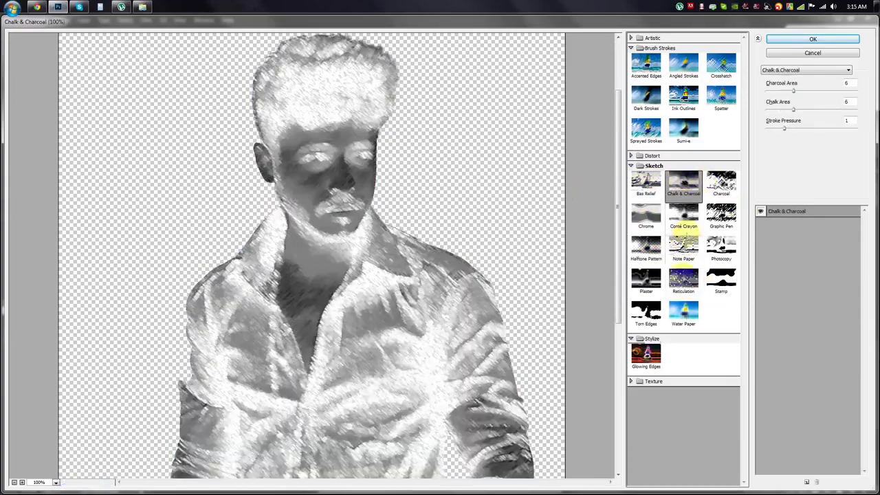
{"action": "left_click", "coordinate": [647, 356]}
{"action": "left_click", "coordinate": [630, 382]}
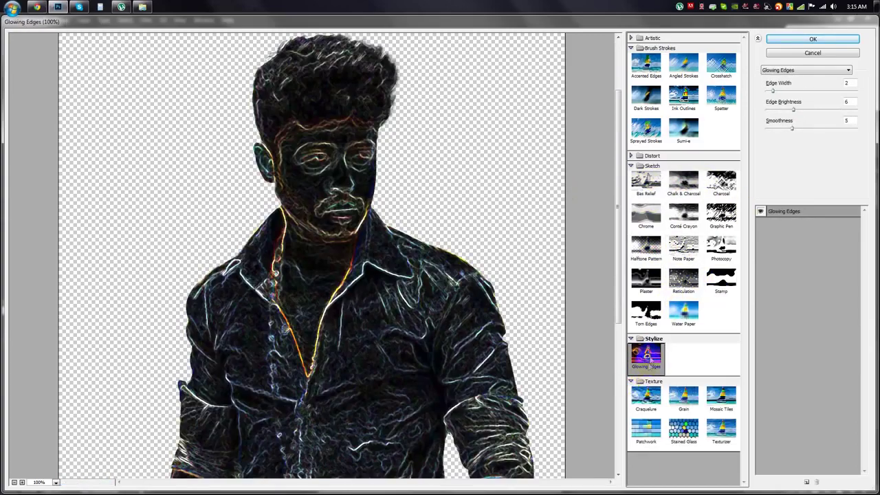
{"action": "left_click", "coordinate": [812, 38]}
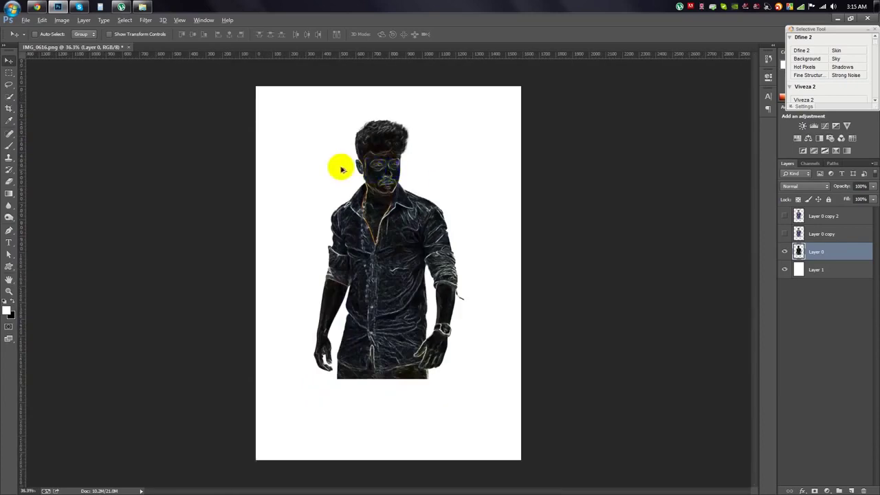
Invert the colours of the man's layer and view the face at 100%
{"action": "left_click", "coordinate": [66, 25]}
{"action": "mouse_move", "coordinate": [75, 44]}
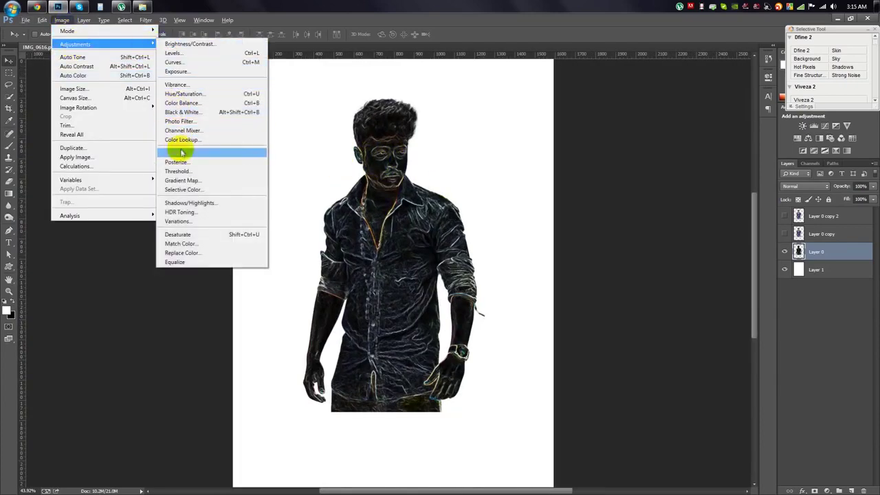
{"action": "left_click", "coordinate": [176, 155]}
{"action": "key", "text": "ctrl+1"}
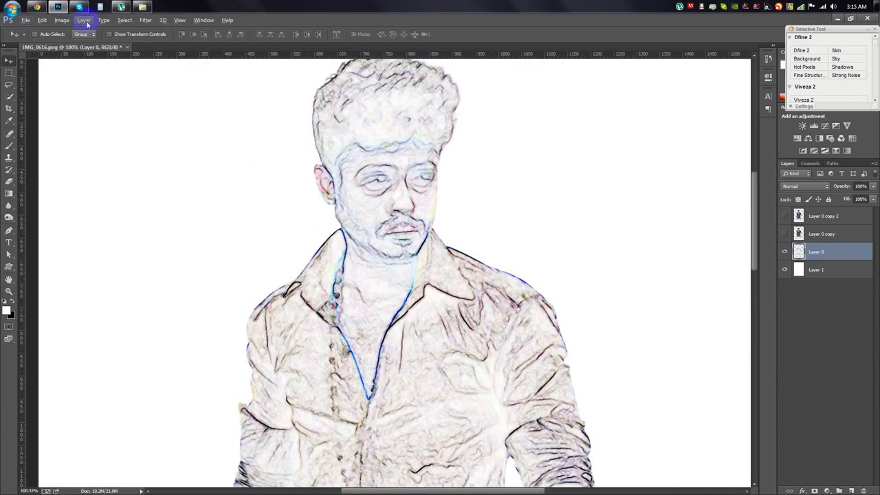
Set Hue/Saturation saturation to -100 on the sketch and fit the image on screen
{"action": "left_click", "coordinate": [62, 20]}
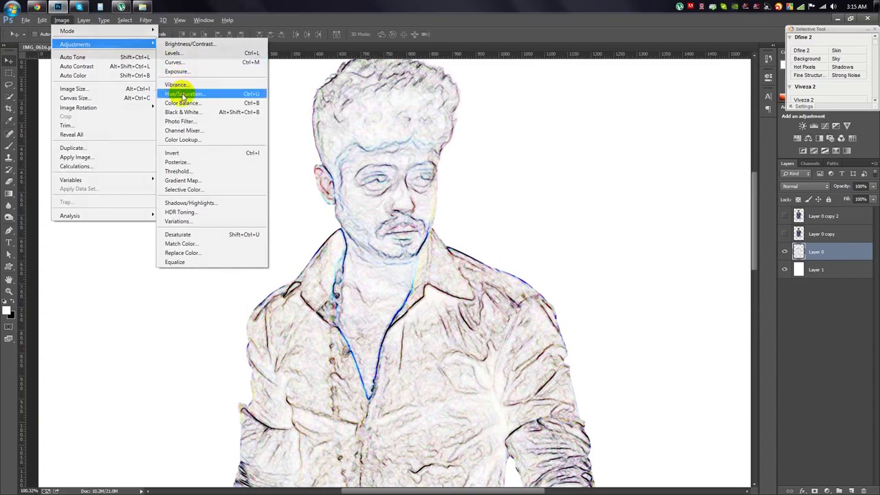
{"action": "mouse_move", "coordinate": [76, 44]}
{"action": "left_click", "coordinate": [180, 91]}
{"action": "left_click_drag", "start_coordinate": [621, 176], "coordinate": [537, 179]}
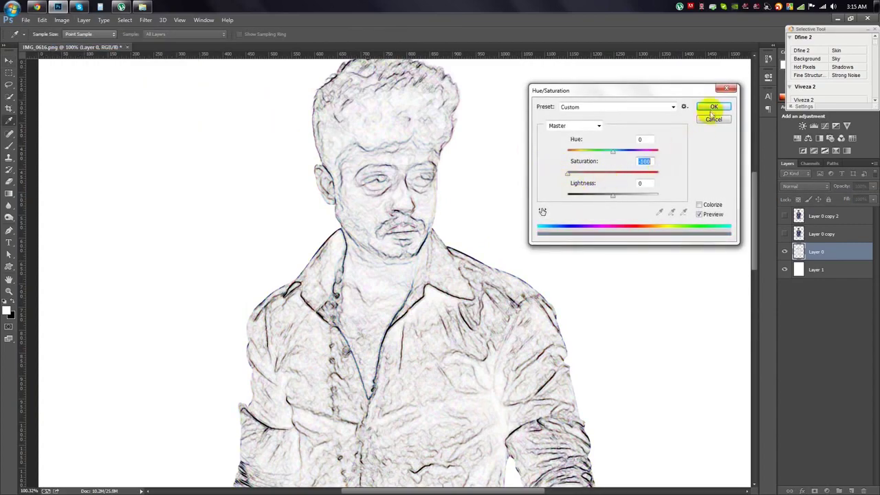
{"action": "left_click", "coordinate": [712, 110]}
{"action": "key", "text": "ctrl+0"}
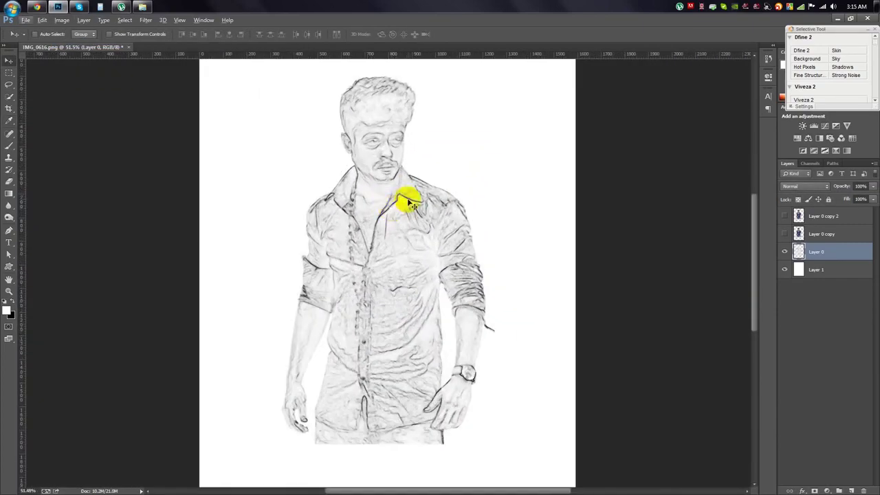
{"action": "scroll", "coordinate": [370, 94], "scroll_direction": "up", "scroll_amount": 3}
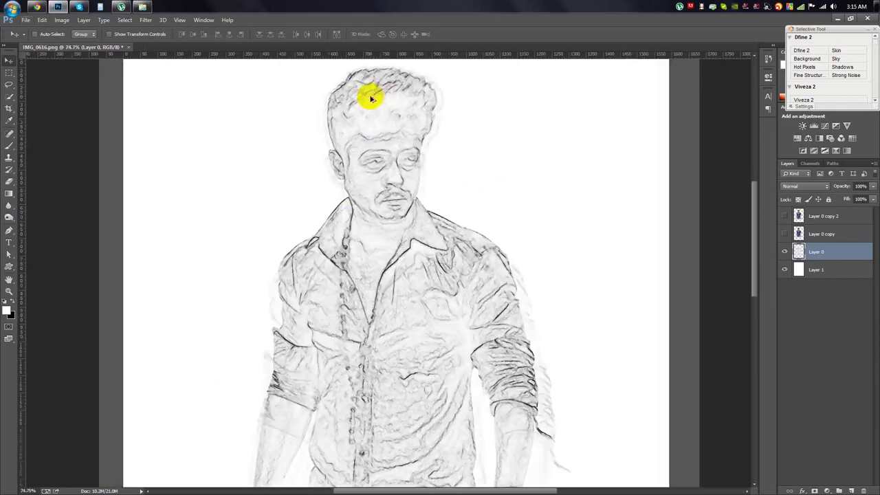
{"action": "scroll", "coordinate": [365, 103], "scroll_direction": "down", "scroll_amount": 2}
{"action": "scroll", "coordinate": [365, 104], "scroll_direction": "down", "scroll_amount": 2}
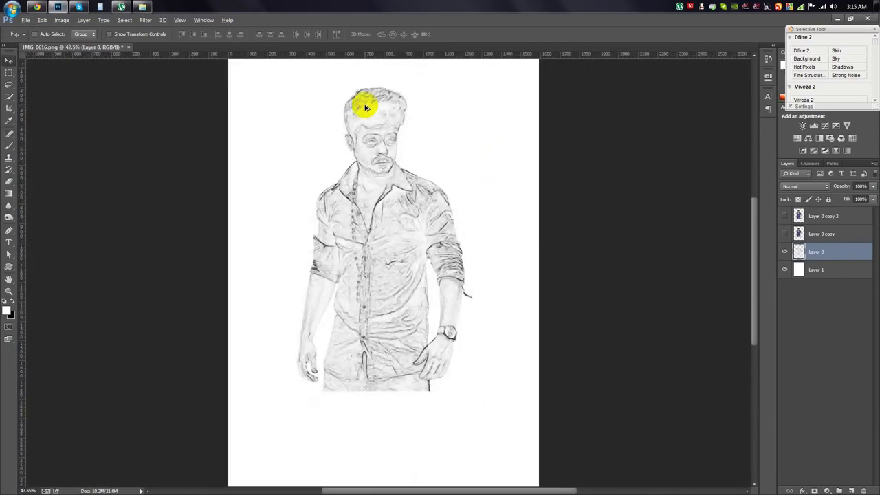
{"action": "left_click", "coordinate": [62, 20]}
Set Levels to 59 / 1.61 / 214 on the sketch, then make Layer 0 copy visible
{"action": "mouse_move", "coordinate": [82, 53]}
{"action": "left_click", "coordinate": [172, 53]}
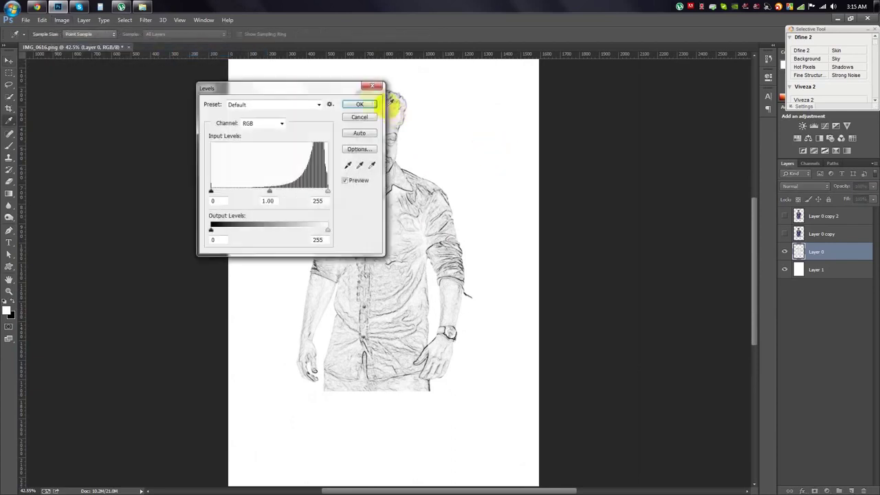
{"action": "left_click_drag", "start_coordinate": [372, 94], "coordinate": [611, 103]}
{"action": "left_click_drag", "start_coordinate": [469, 204], "coordinate": [496, 206]}
{"action": "mouse_move", "coordinate": [585, 204]}
{"action": "left_mouse_down"}
{"action": "mouse_move", "coordinate": [553, 207]}
{"action": "mouse_move", "coordinate": [566, 208]}
{"action": "left_mouse_up"}
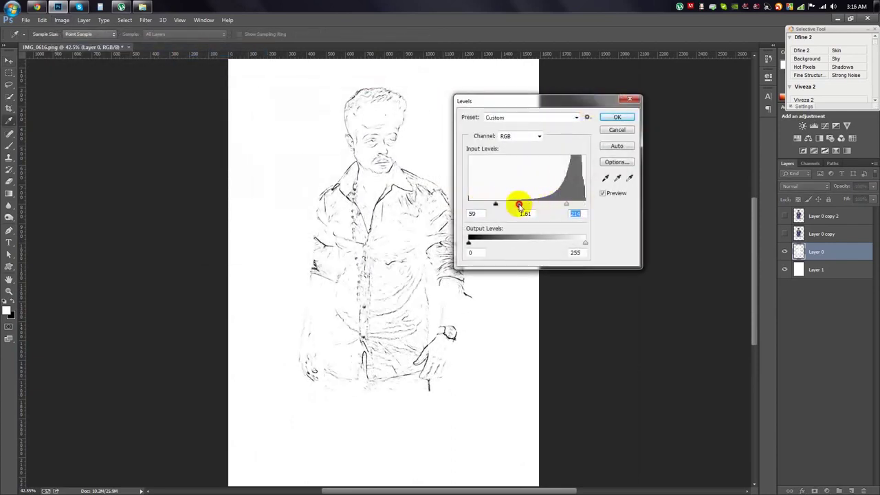
{"action": "left_click", "coordinate": [616, 116]}
{"action": "scroll", "coordinate": [373, 147], "scroll_direction": "up", "scroll_amount": 3}
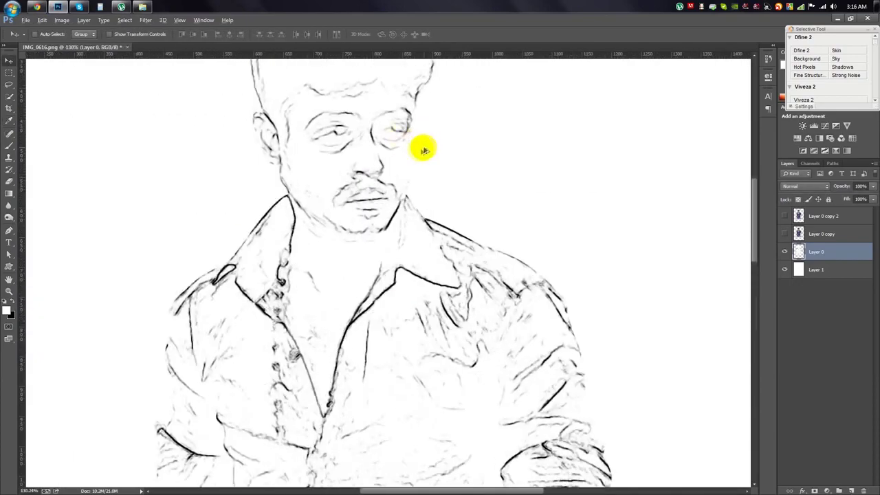
{"action": "scroll", "coordinate": [353, 183], "scroll_direction": "down", "scroll_amount": 3}
{"action": "scroll", "coordinate": [354, 186], "scroll_direction": "down", "scroll_amount": 2}
{"action": "scroll", "coordinate": [383, 181], "scroll_direction": "up", "scroll_amount": 1}
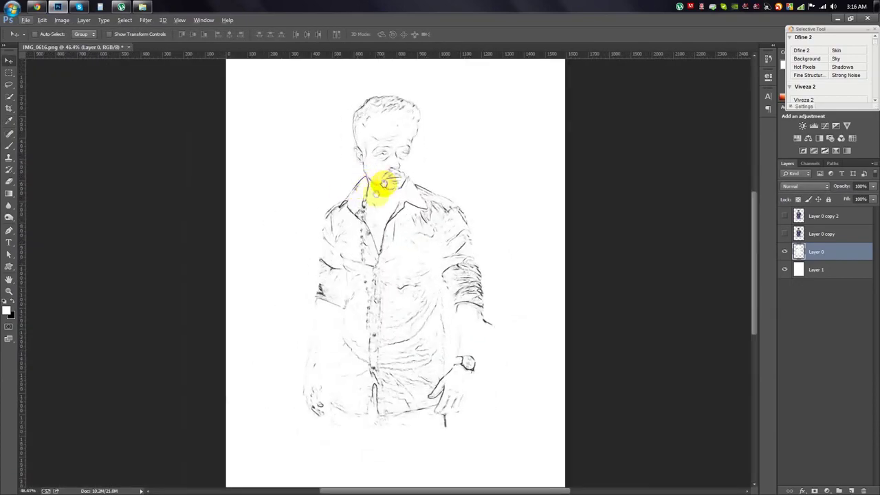
{"action": "left_click", "coordinate": [784, 235]}
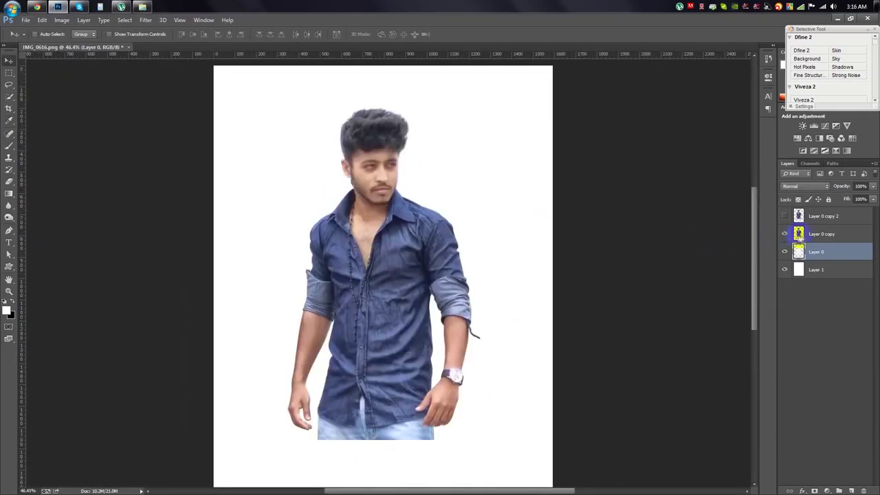
With Layer 0 copy hidden, erase Layer 0's torso sketch lines, then show the copy again
{"action": "left_click", "coordinate": [799, 234]}
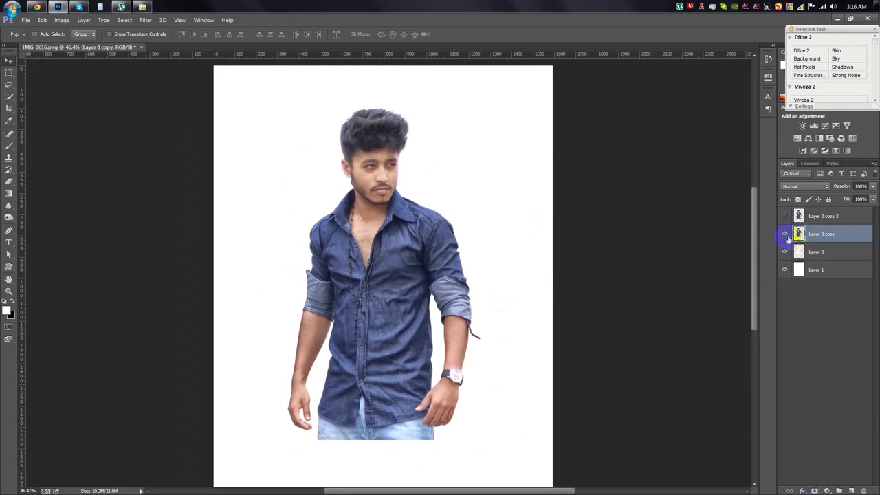
{"action": "left_click", "coordinate": [784, 235]}
{"action": "left_click", "coordinate": [816, 251]}
{"action": "key", "text": "e"}
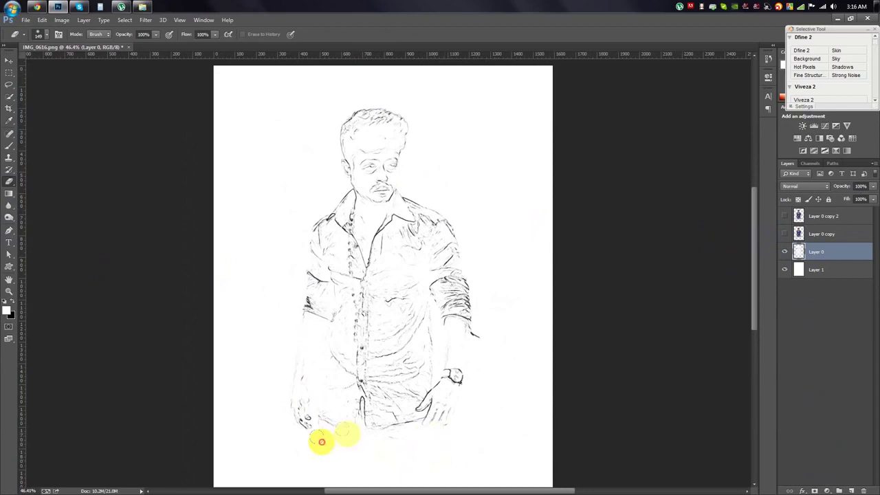
{"action": "mouse_move", "coordinate": [325, 406]}
{"action": "left_mouse_down"}
{"action": "mouse_move", "coordinate": [422, 368]}
{"action": "mouse_move", "coordinate": [282, 339]}
{"action": "mouse_move", "coordinate": [358, 179]}
{"action": "mouse_move", "coordinate": [407, 174]}
{"action": "mouse_move", "coordinate": [353, 301]}
{"action": "mouse_move", "coordinate": [381, 350]}
{"action": "mouse_move", "coordinate": [326, 277]}
{"action": "mouse_move", "coordinate": [377, 140]}
{"action": "mouse_move", "coordinate": [390, 258]}
{"action": "left_mouse_up"}
{"action": "left_click", "coordinate": [9, 60]}
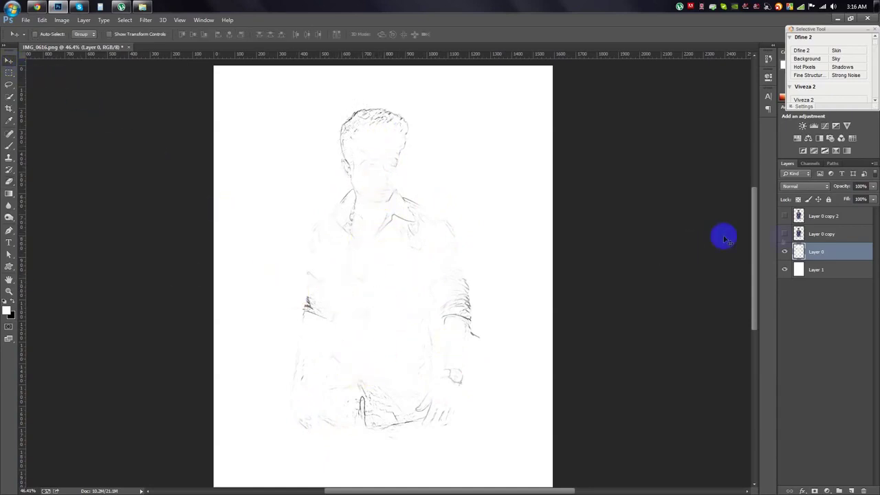
{"action": "left_click", "coordinate": [822, 234]}
{"action": "left_click", "coordinate": [785, 234]}
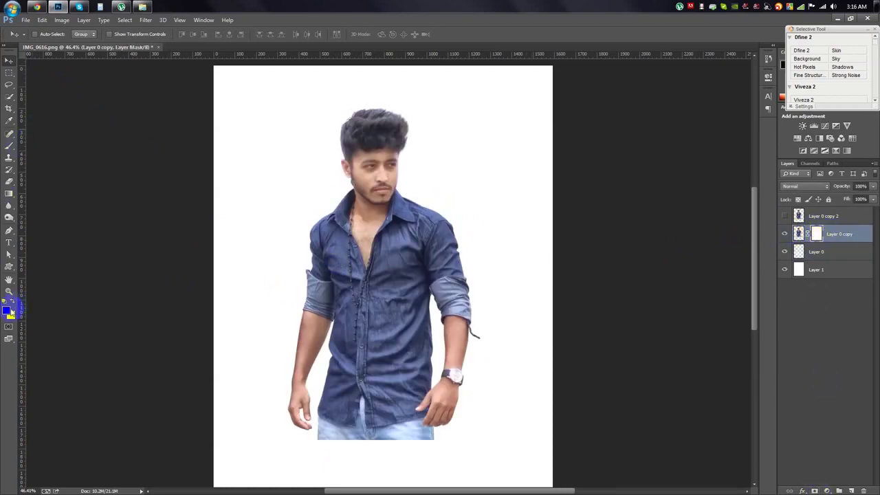
Fill Layer 0 copy's mask black with the Paint Bucket and pick a brush preset
{"action": "left_click_drag", "start_coordinate": [9, 194], "coordinate": [42, 203]}
{"action": "left_click", "coordinate": [359, 241]}
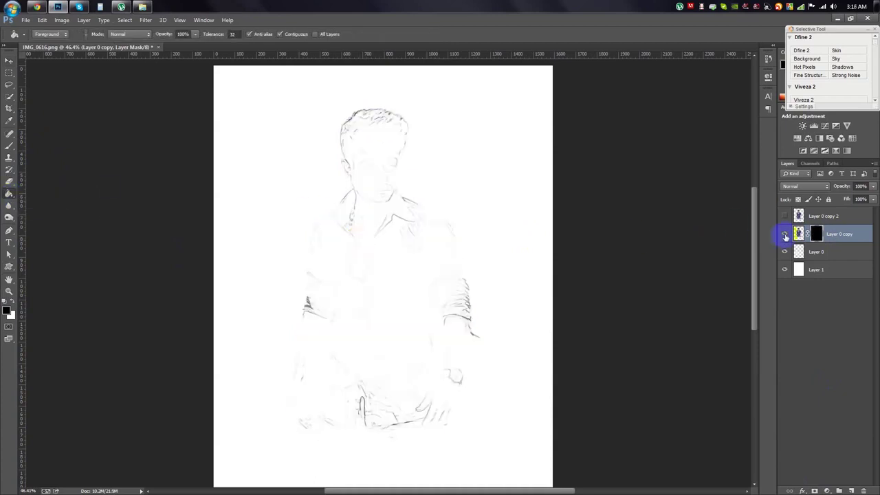
{"action": "left_click", "coordinate": [9, 146]}
{"action": "right_click", "coordinate": [373, 190]}
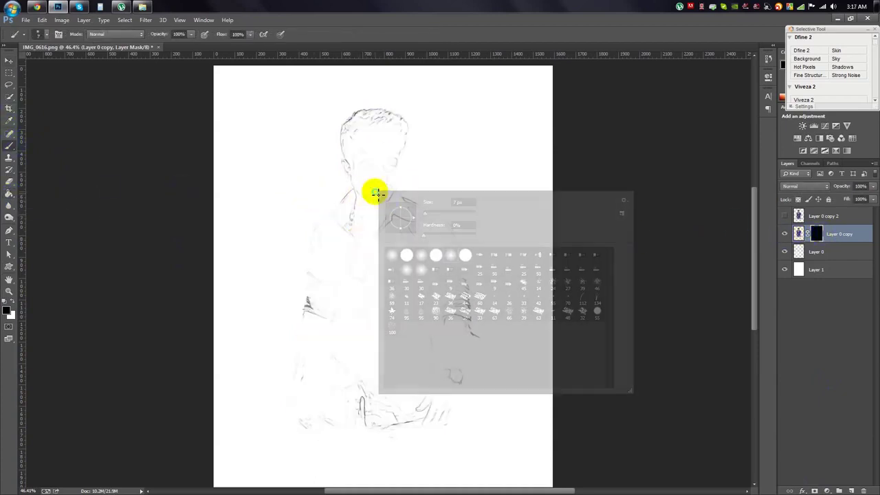
{"action": "left_click", "coordinate": [446, 218]}
Load the WG_Watercolor_1 brush set from the BRUSH folder on the D: drive
{"action": "left_click", "coordinate": [624, 200]}
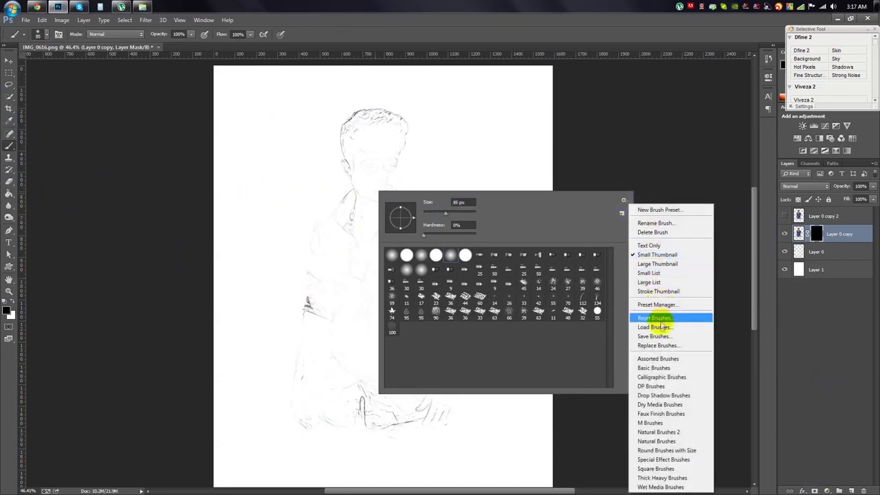
{"action": "left_click", "coordinate": [663, 305]}
{"action": "left_click_drag", "start_coordinate": [425, 144], "coordinate": [339, 95]}
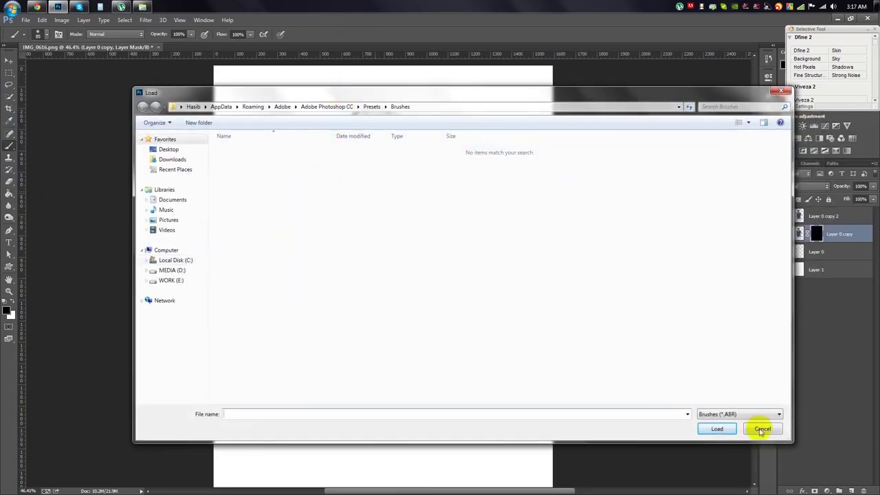
{"action": "left_click", "coordinate": [172, 270]}
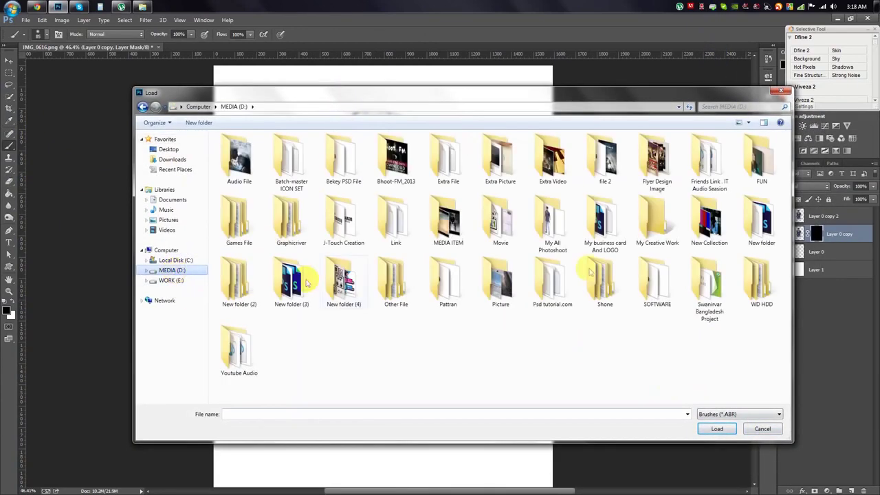
{"action": "double_click", "coordinate": [659, 282]}
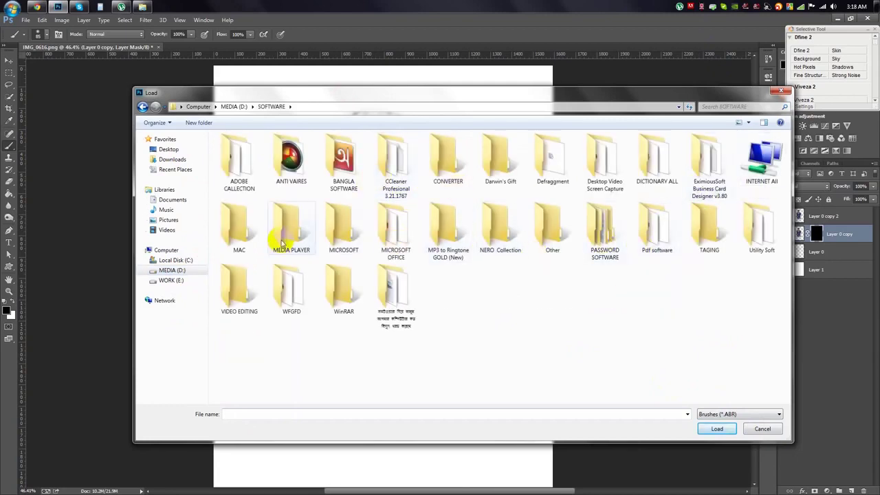
{"action": "double_click", "coordinate": [342, 227]}
{"action": "double_click", "coordinate": [253, 150]}
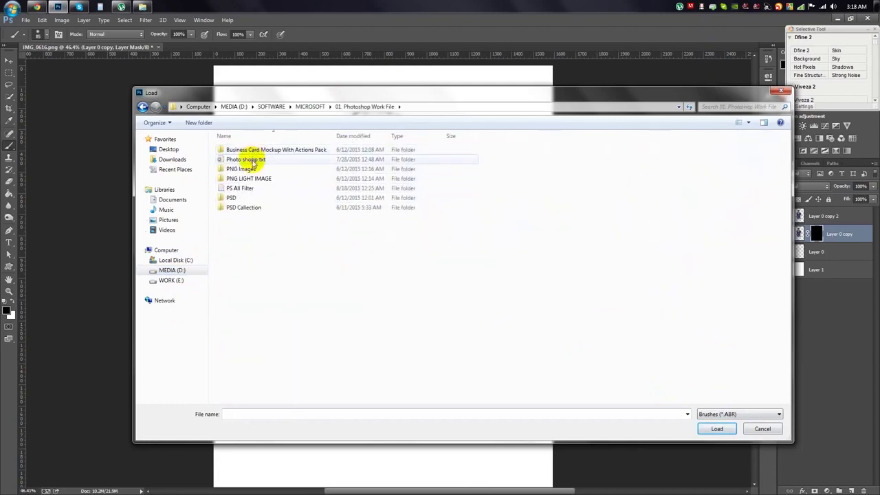
{"action": "double_click", "coordinate": [253, 160]}
{"action": "double_click", "coordinate": [235, 187]}
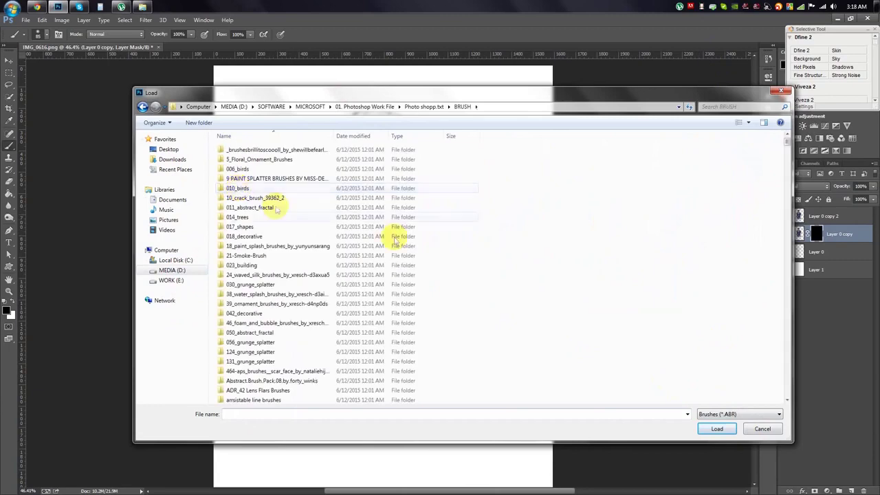
{"action": "type", "text": "w"}
{"action": "key", "text": "Down"}
{"action": "key", "text": "Down"}
{"action": "key", "text": "Down"}
{"action": "key", "text": "Down"}
{"action": "key", "text": "Down"}
{"action": "key", "text": "Down"}
{"action": "key", "text": "Down"}
{"action": "key", "text": "Down"}
{"action": "key", "text": "Down"}
{"action": "key", "text": "Down"}
{"action": "key", "text": "Down"}
{"action": "key", "text": "Down"}
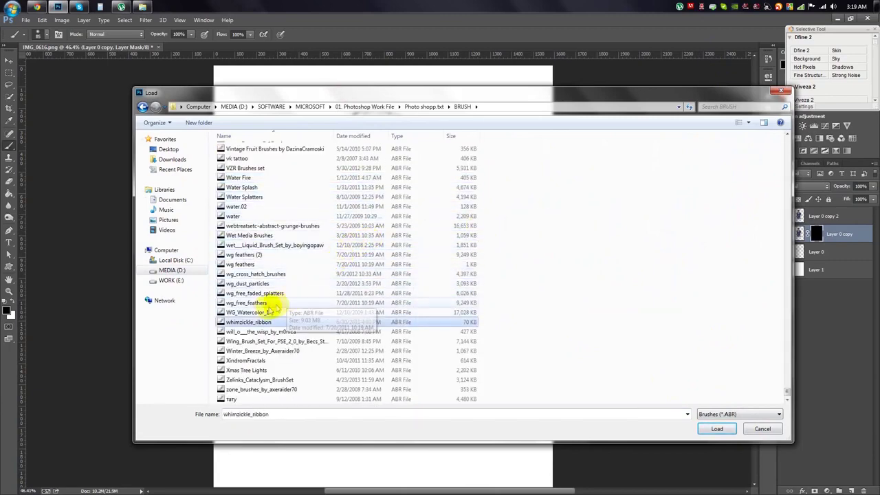
{"action": "left_click", "coordinate": [264, 314]}
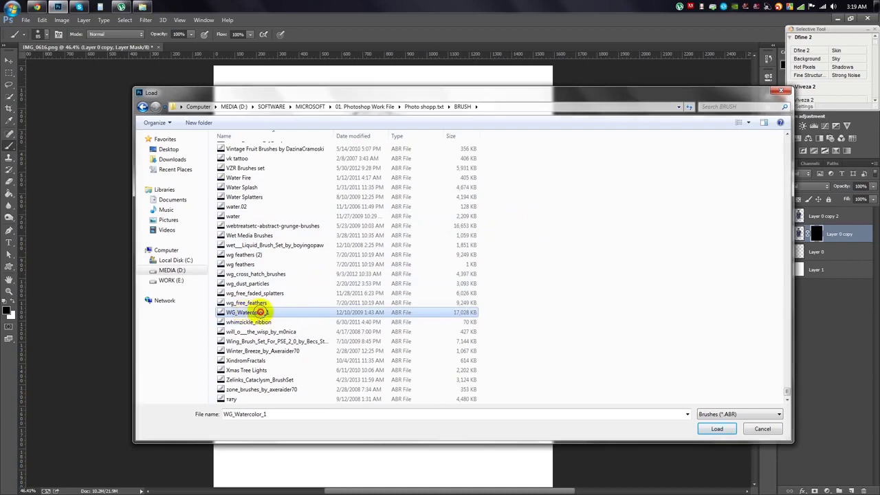
{"action": "double_click", "coordinate": [265, 312]}
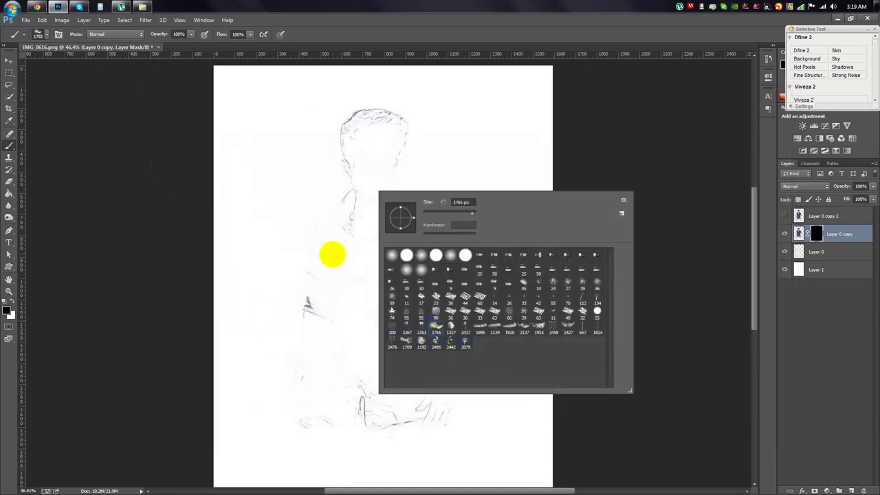
Paint watercolour strokes on the mask revealing colour over the shoulders, neck and face
{"action": "left_click_drag", "start_coordinate": [468, 222], "coordinate": [380, 206]}
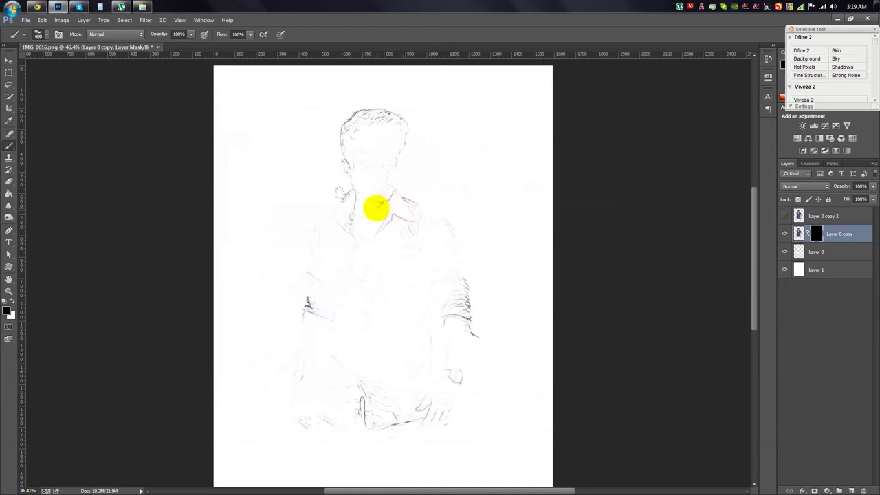
{"action": "scroll", "coordinate": [376, 207], "scroll_direction": "up", "scroll_amount": 2}
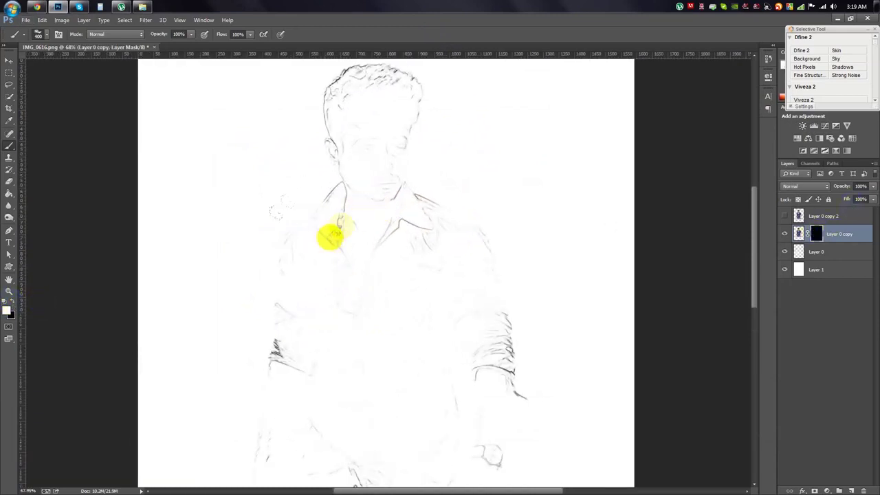
{"action": "left_click_drag", "start_coordinate": [275, 212], "coordinate": [323, 182]}
{"action": "mouse_move", "coordinate": [394, 253]}
{"action": "left_mouse_down"}
{"action": "mouse_move", "coordinate": [390, 130]}
{"action": "mouse_move", "coordinate": [328, 268]}
{"action": "left_mouse_up"}
{"action": "right_click", "coordinate": [548, 260]}
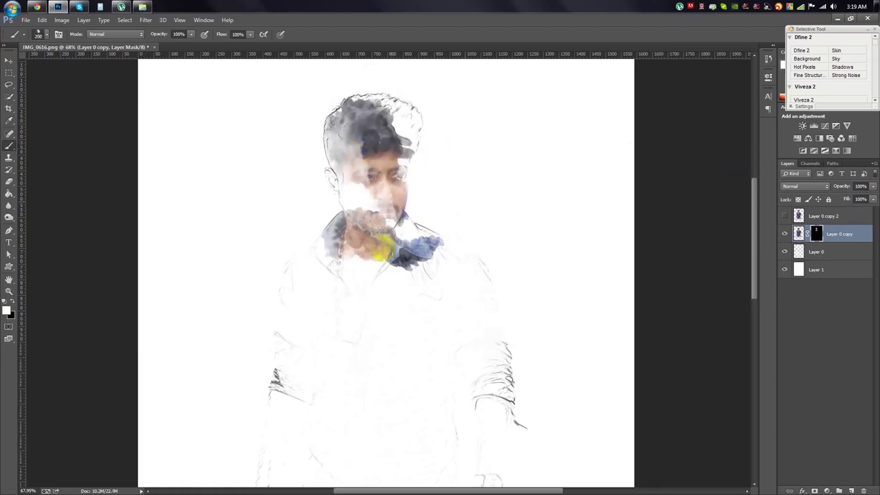
{"action": "mouse_move", "coordinate": [386, 187]}
{"action": "left_mouse_down"}
{"action": "mouse_move", "coordinate": [410, 190]}
{"action": "mouse_move", "coordinate": [348, 150]}
{"action": "left_mouse_up"}
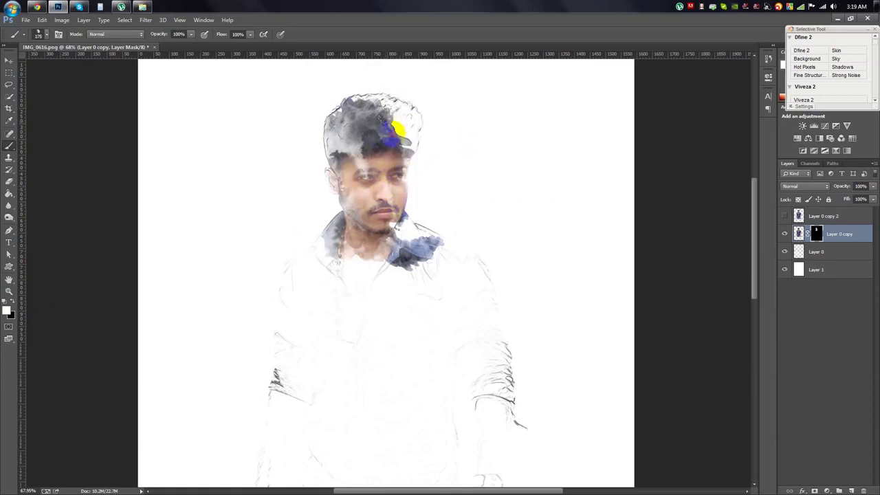
{"action": "right_click", "coordinate": [390, 196]}
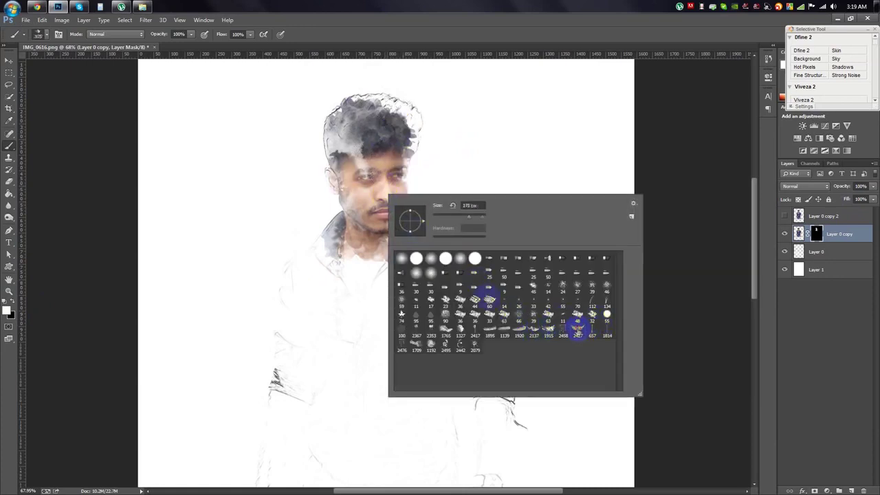
{"action": "left_click", "coordinate": [448, 76]}
Switch brushes and reveal blue over the shoulder, chest and shirt
{"action": "mouse_move", "coordinate": [393, 294]}
{"action": "left_mouse_down"}
{"action": "mouse_move", "coordinate": [417, 275]}
{"action": "mouse_move", "coordinate": [403, 324]}
{"action": "mouse_move", "coordinate": [362, 376]}
{"action": "mouse_move", "coordinate": [321, 417]}
{"action": "mouse_move", "coordinate": [291, 417]}
{"action": "mouse_move", "coordinate": [337, 245]}
{"action": "mouse_move", "coordinate": [413, 275]}
{"action": "left_mouse_up"}
{"action": "scroll", "coordinate": [344, 429], "scroll_direction": "down", "scroll_amount": 3}
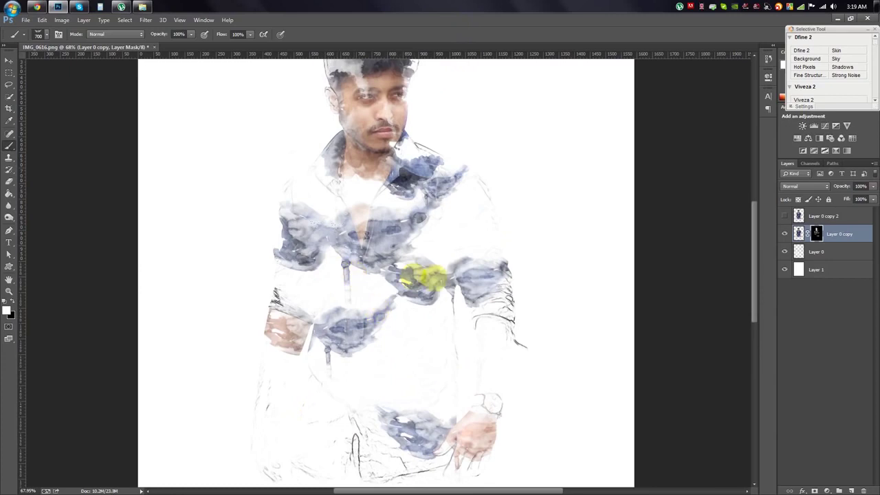
{"action": "right_click", "coordinate": [431, 282]}
{"action": "left_click", "coordinate": [389, 221]}
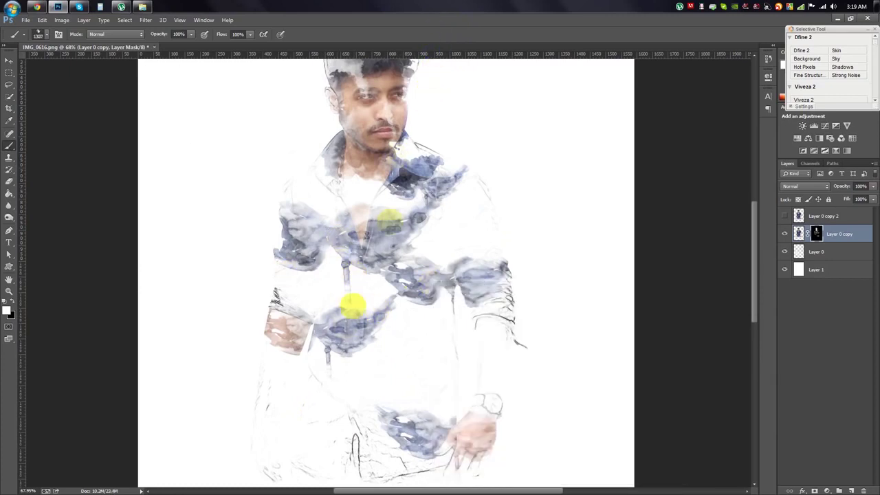
{"action": "mouse_move", "coordinate": [312, 291]}
{"action": "left_mouse_down"}
{"action": "mouse_move", "coordinate": [334, 291]}
{"action": "mouse_move", "coordinate": [364, 197]}
{"action": "left_mouse_up"}
{"action": "scroll", "coordinate": [354, 261], "scroll_direction": "up", "scroll_amount": 1}
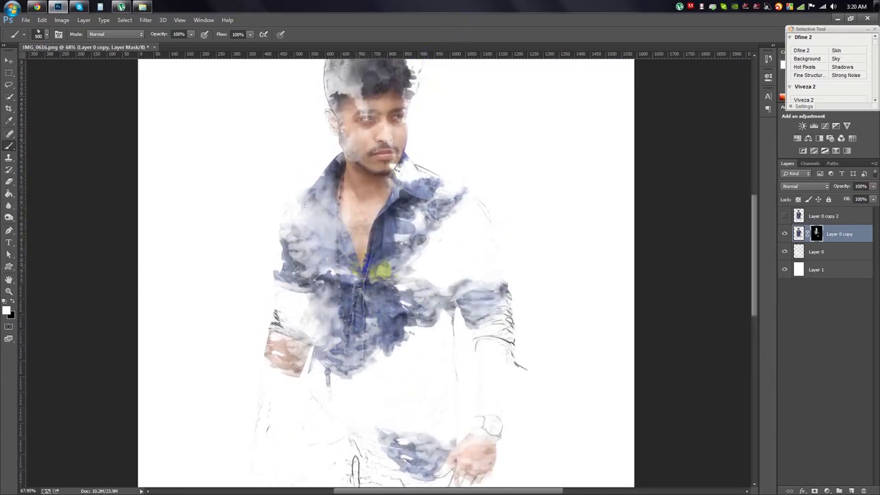
{"action": "left_click_drag", "start_coordinate": [354, 262], "coordinate": [460, 309]}
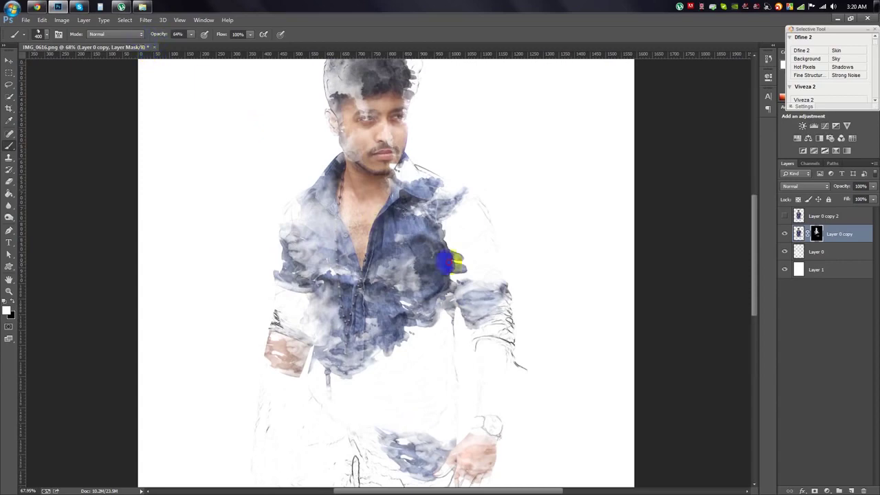
{"action": "left_click_drag", "start_coordinate": [447, 261], "coordinate": [482, 275]}
Add more watercolour strokes over the chest and lower shirt
{"action": "scroll", "coordinate": [481, 275], "scroll_direction": "up", "scroll_amount": 1}
{"action": "left_click_drag", "start_coordinate": [426, 220], "coordinate": [387, 292]}
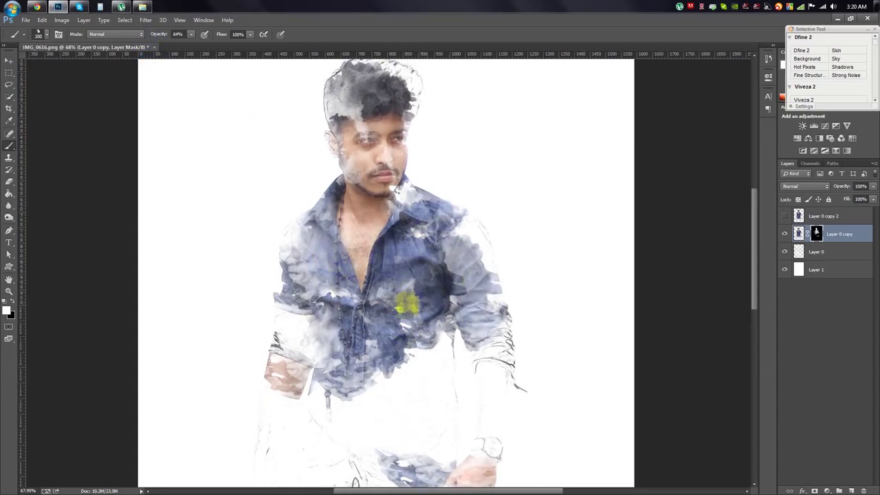
{"action": "scroll", "coordinate": [403, 314], "scroll_direction": "down", "scroll_amount": 3}
{"action": "left_click_drag", "start_coordinate": [403, 314], "coordinate": [371, 323]}
{"action": "scroll", "coordinate": [310, 347], "scroll_direction": "down", "scroll_amount": 2}
{"action": "scroll", "coordinate": [310, 347], "scroll_direction": "down", "scroll_amount": 2}
{"action": "left_click_drag", "start_coordinate": [310, 348], "coordinate": [342, 269]}
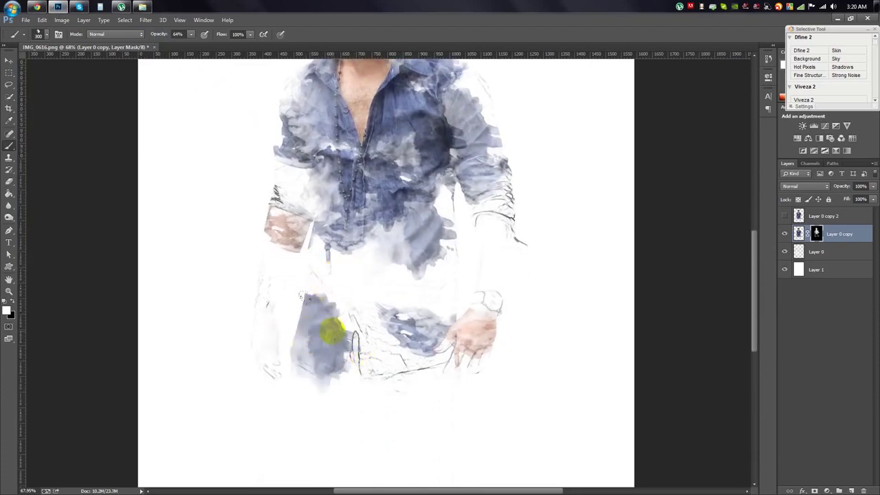
{"action": "right_click", "coordinate": [428, 347]}
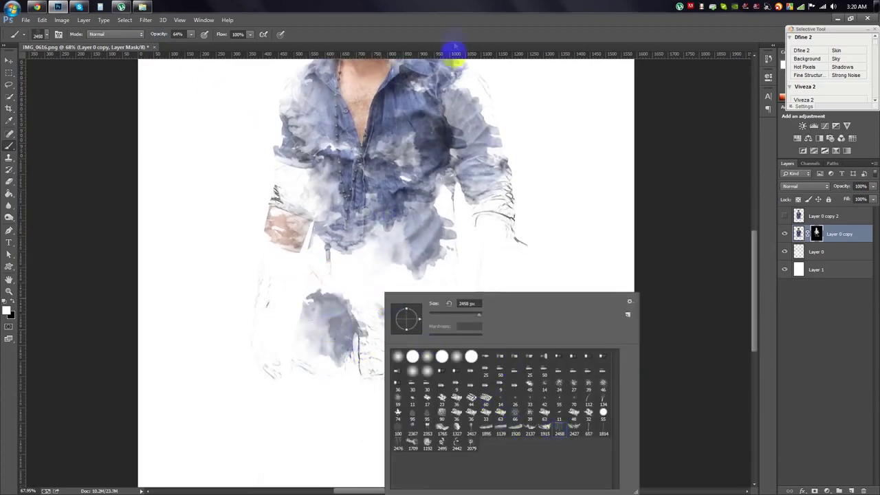
Mask out the faint pant lines at lower left and paint drip lines below the shirt
{"action": "left_click", "coordinate": [455, 59]}
{"action": "left_click_drag", "start_coordinate": [371, 396], "coordinate": [323, 385]}
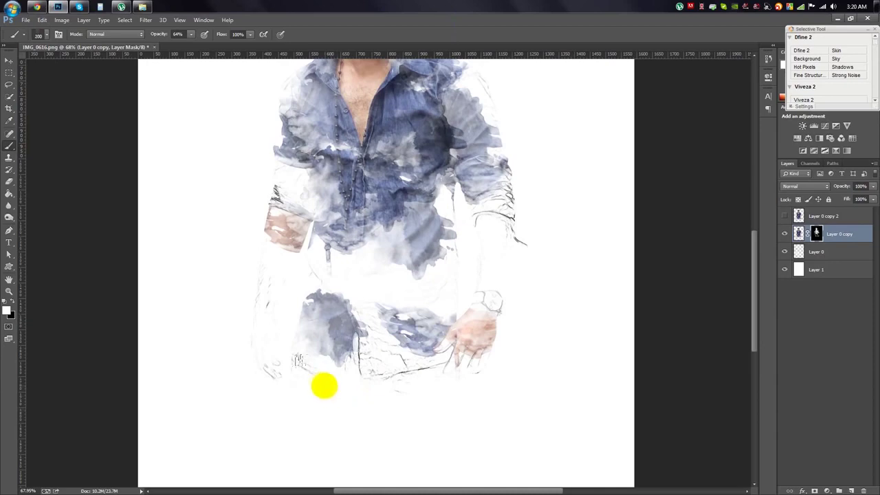
{"action": "scroll", "coordinate": [351, 399], "scroll_direction": "up", "scroll_amount": 2, "text": "alt"}
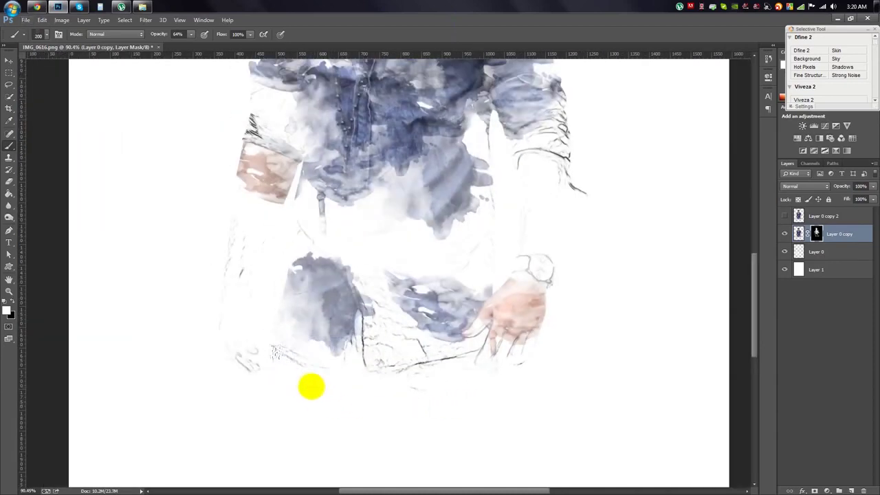
{"action": "left_click_drag", "start_coordinate": [395, 404], "coordinate": [323, 385]}
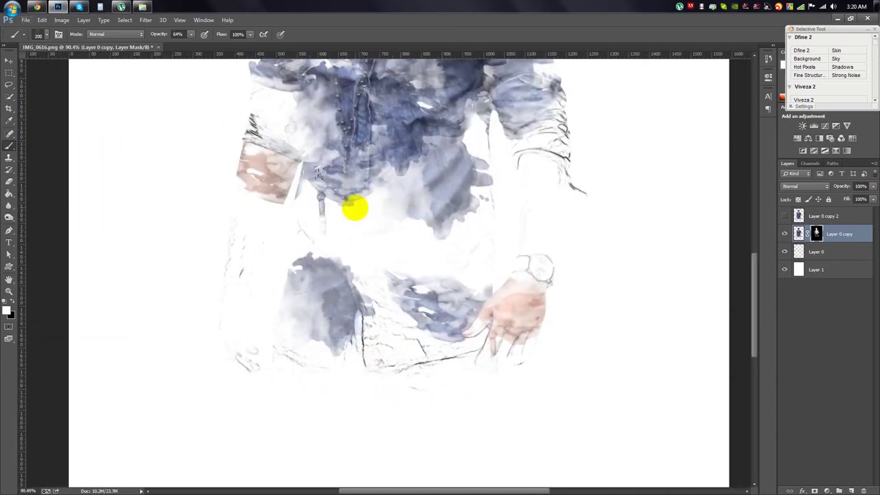
{"action": "left_click_drag", "start_coordinate": [394, 191], "coordinate": [417, 244]}
Set the brush to 250 px and deepen the blue watercolour across the shirt
{"action": "right_click", "coordinate": [441, 239]}
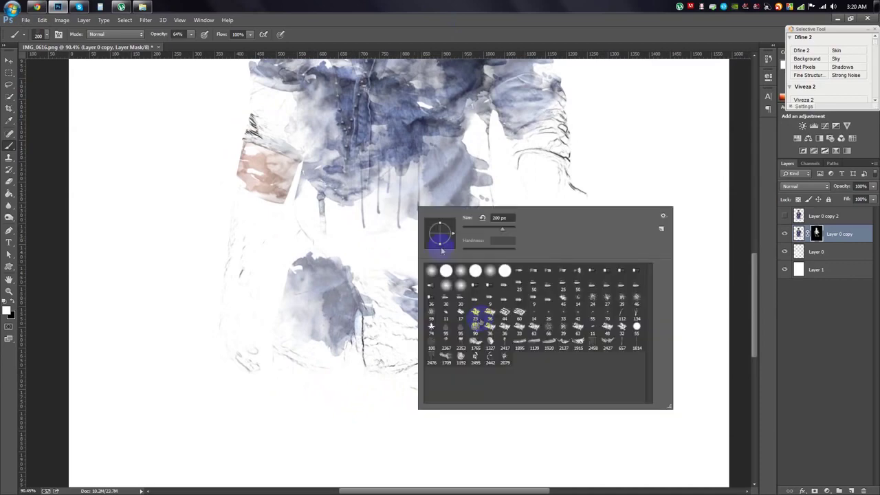
{"action": "type", "text": "250"}
{"action": "key", "text": "Return"}
{"action": "mouse_move", "coordinate": [465, 315]}
{"action": "left_mouse_down"}
{"action": "mouse_move", "coordinate": [424, 330]}
{"action": "mouse_move", "coordinate": [334, 334]}
{"action": "mouse_move", "coordinate": [320, 321]}
{"action": "mouse_move", "coordinate": [510, 296]}
{"action": "mouse_move", "coordinate": [424, 314]}
{"action": "mouse_move", "coordinate": [385, 334]}
{"action": "mouse_move", "coordinate": [348, 331]}
{"action": "mouse_move", "coordinate": [518, 294]}
{"action": "mouse_move", "coordinate": [508, 320]}
{"action": "mouse_move", "coordinate": [577, 286]}
{"action": "left_mouse_up"}
{"action": "mouse_move", "coordinate": [472, 309]}
{"action": "left_mouse_down"}
{"action": "mouse_move", "coordinate": [295, 144]}
{"action": "mouse_move", "coordinate": [403, 202]}
{"action": "left_mouse_up"}
{"action": "scroll", "coordinate": [402, 202], "scroll_direction": "up", "scroll_amount": 1}
Add a watercolour stroke at the lower left and lighten the shirt's right shoulder
{"action": "right_click", "coordinate": [413, 200]}
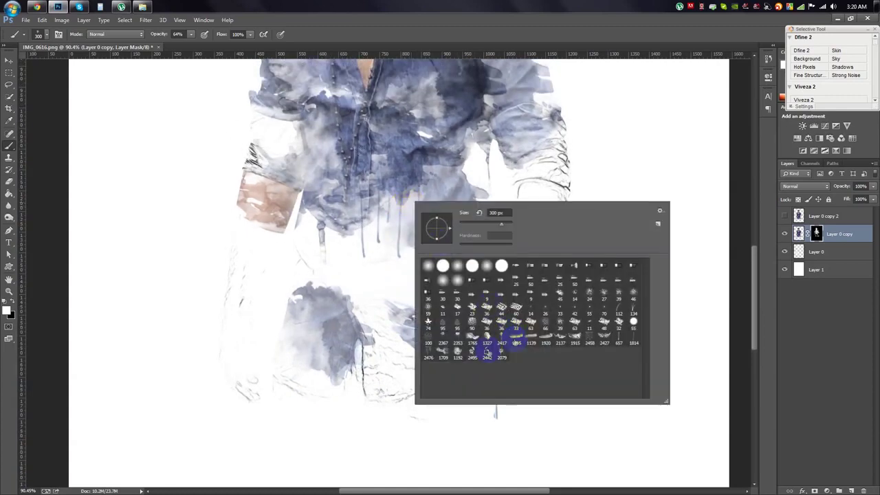
{"action": "left_click", "coordinate": [383, 216]}
{"action": "mouse_move", "coordinate": [272, 339]}
{"action": "left_mouse_down"}
{"action": "mouse_move", "coordinate": [281, 334]}
{"action": "mouse_move", "coordinate": [282, 373]}
{"action": "mouse_move", "coordinate": [334, 354]}
{"action": "mouse_move", "coordinate": [436, 365]}
{"action": "mouse_move", "coordinate": [389, 363]}
{"action": "left_mouse_up"}
{"action": "right_click", "coordinate": [389, 363]}
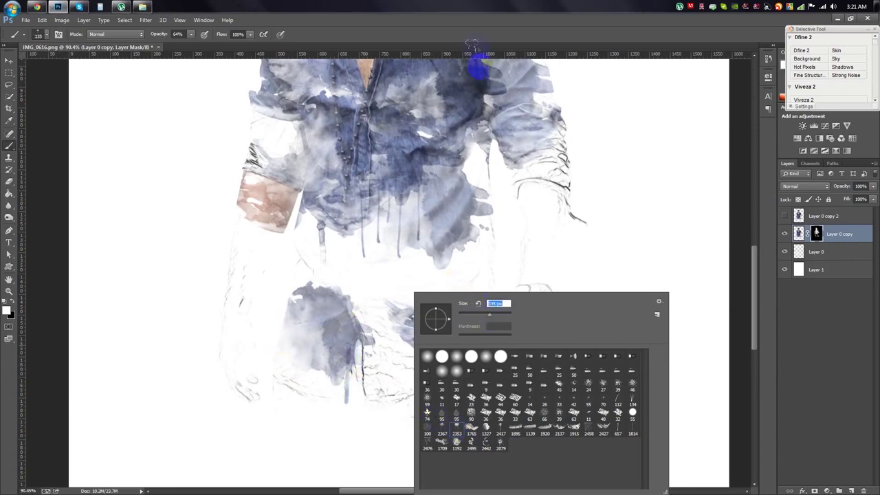
{"action": "left_click", "coordinate": [374, 216]}
{"action": "scroll", "coordinate": [377, 215], "scroll_direction": "up", "scroll_amount": 5}
{"action": "left_click_drag", "start_coordinate": [489, 209], "coordinate": [530, 328]}
With the 1915 brush, reveal more blue shirt texture at lower left and across the chest
{"action": "right_click", "coordinate": [351, 275]}
{"action": "double_click", "coordinate": [506, 406]}
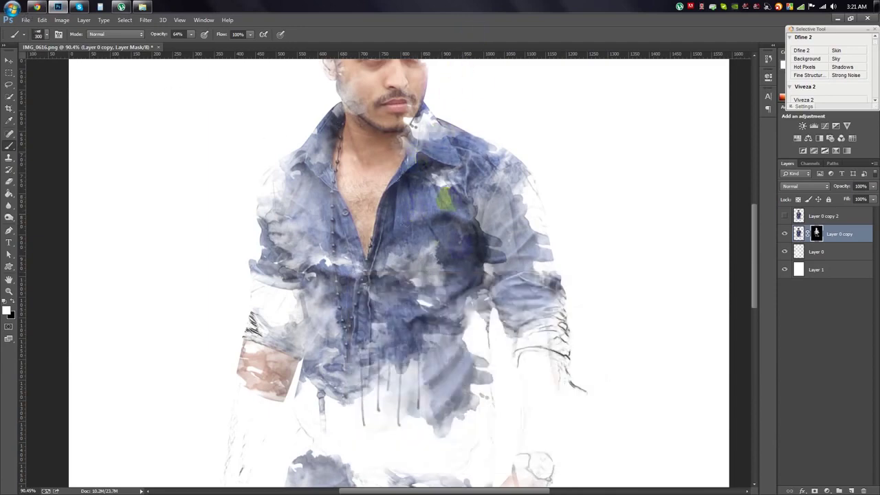
{"action": "scroll", "coordinate": [247, 379], "scroll_direction": "down", "scroll_amount": 2}
{"action": "scroll", "coordinate": [244, 373], "scroll_direction": "down", "scroll_amount": 1}
{"action": "scroll", "coordinate": [244, 373], "scroll_direction": "down", "scroll_amount": 1}
{"action": "mouse_move", "coordinate": [251, 397]}
{"action": "left_mouse_down"}
{"action": "mouse_move", "coordinate": [392, 320]}
{"action": "mouse_move", "coordinate": [420, 337]}
{"action": "mouse_move", "coordinate": [284, 369]}
{"action": "left_mouse_up"}
{"action": "right_click", "coordinate": [501, 422]}
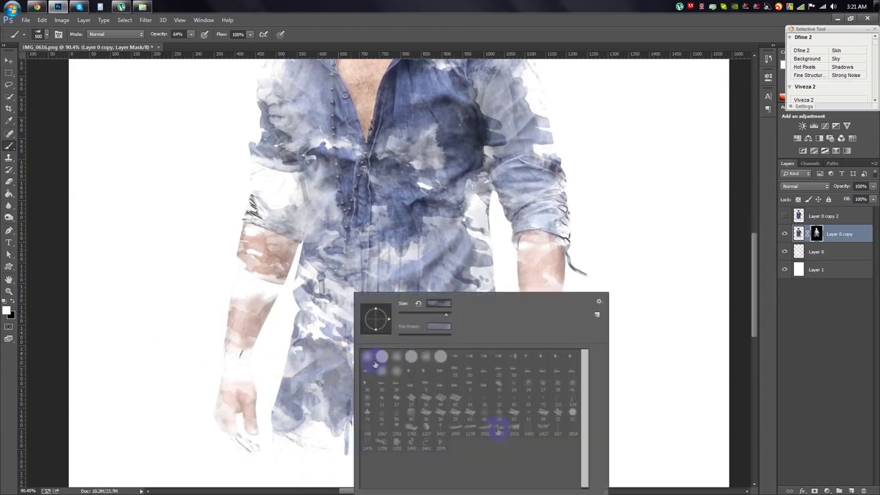
{"action": "left_click", "coordinate": [490, 60]}
{"action": "mouse_move", "coordinate": [436, 245]}
{"action": "left_mouse_down"}
{"action": "mouse_move", "coordinate": [442, 280]}
{"action": "mouse_move", "coordinate": [394, 346]}
{"action": "mouse_move", "coordinate": [394, 260]}
{"action": "left_mouse_up"}
Pick a new watercolour brush tip and reveal the right forearm, watch and hand
{"action": "right_click", "coordinate": [394, 260]}
{"action": "double_click", "coordinate": [426, 342]}
{"action": "right_click", "coordinate": [442, 212]}
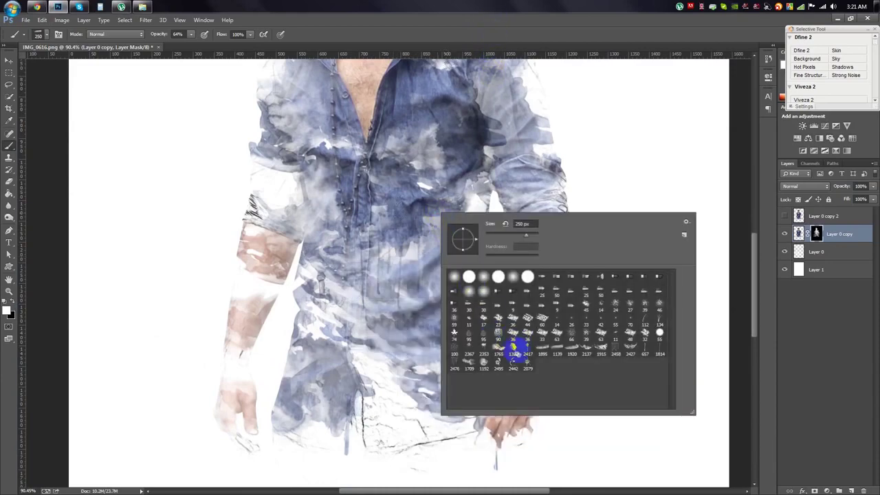
{"action": "left_click", "coordinate": [445, 62]}
{"action": "left_click_drag", "start_coordinate": [391, 305], "coordinate": [502, 285]}
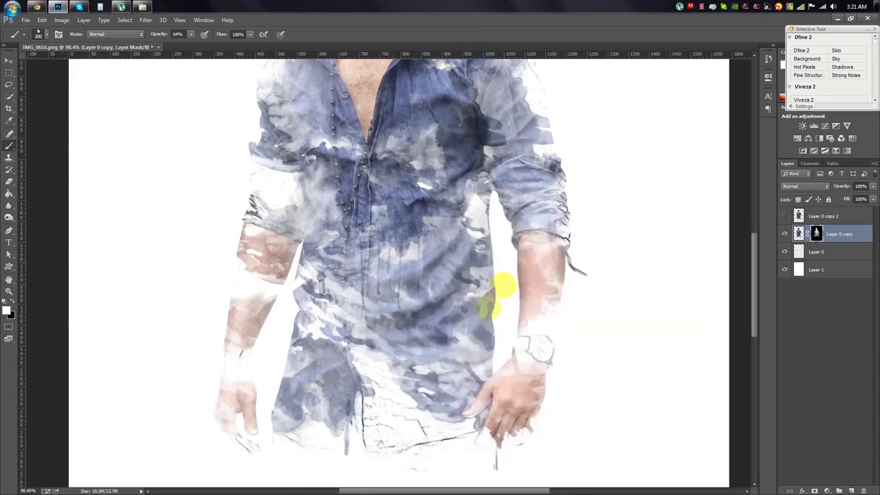
{"action": "scroll", "coordinate": [448, 298], "scroll_direction": "up", "scroll_amount": 2}
{"action": "scroll", "coordinate": [314, 309], "scroll_direction": "up", "scroll_amount": 2}
Brush over the face and top of the head to darken the hair
{"action": "left_click_drag", "start_coordinate": [315, 309], "coordinate": [412, 240]}
{"action": "scroll", "coordinate": [412, 241], "scroll_direction": "up", "scroll_amount": 2}
{"action": "left_click_drag", "start_coordinate": [344, 82], "coordinate": [427, 89]}
{"action": "scroll", "coordinate": [376, 237], "scroll_direction": "up", "scroll_amount": 1}
{"action": "left_click_drag", "start_coordinate": [333, 145], "coordinate": [413, 167]}
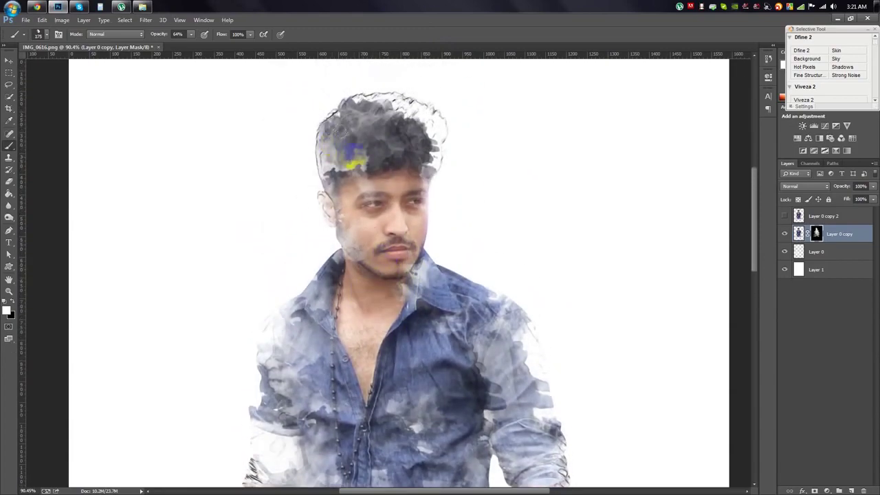
{"action": "scroll", "coordinate": [422, 258], "scroll_direction": "down", "scroll_amount": 3}
{"action": "scroll", "coordinate": [422, 258], "scroll_direction": "up", "scroll_amount": 2}
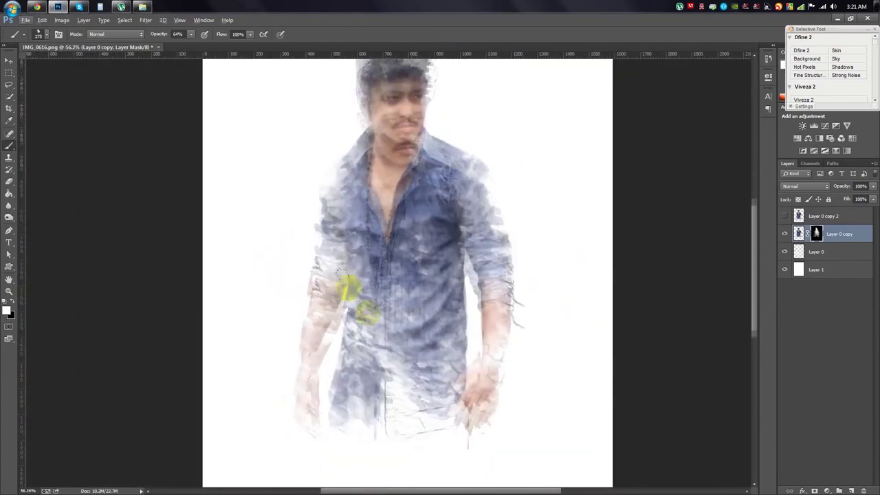
Extend the blue shirt down to the belt and add a little on the upper-right chest
{"action": "mouse_move", "coordinate": [407, 334]}
{"action": "left_mouse_down"}
{"action": "mouse_move", "coordinate": [431, 404]}
{"action": "mouse_move", "coordinate": [291, 383]}
{"action": "mouse_move", "coordinate": [430, 274]}
{"action": "left_mouse_up"}
{"action": "left_click_drag", "start_coordinate": [413, 310], "coordinate": [364, 365]}
{"action": "scroll", "coordinate": [395, 218], "scroll_direction": "down", "scroll_amount": 3}
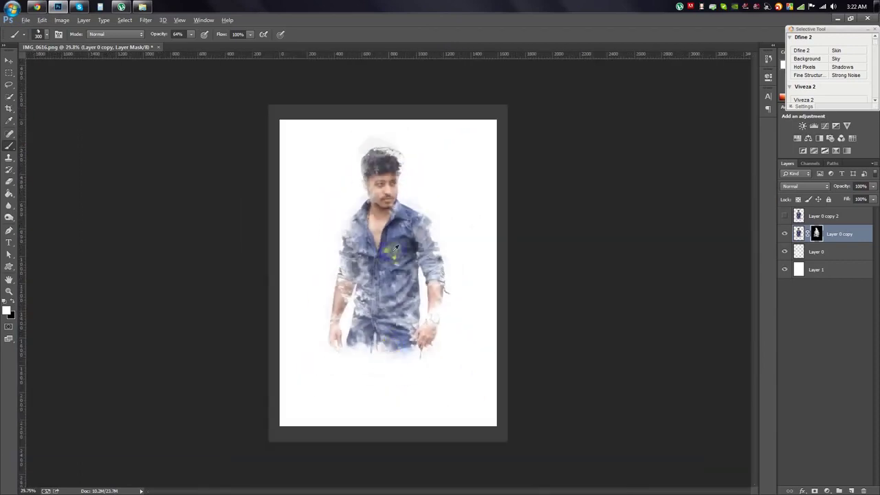
{"action": "scroll", "coordinate": [395, 219], "scroll_direction": "up", "scroll_amount": 4}
{"action": "left_click_drag", "start_coordinate": [443, 217], "coordinate": [416, 231]}
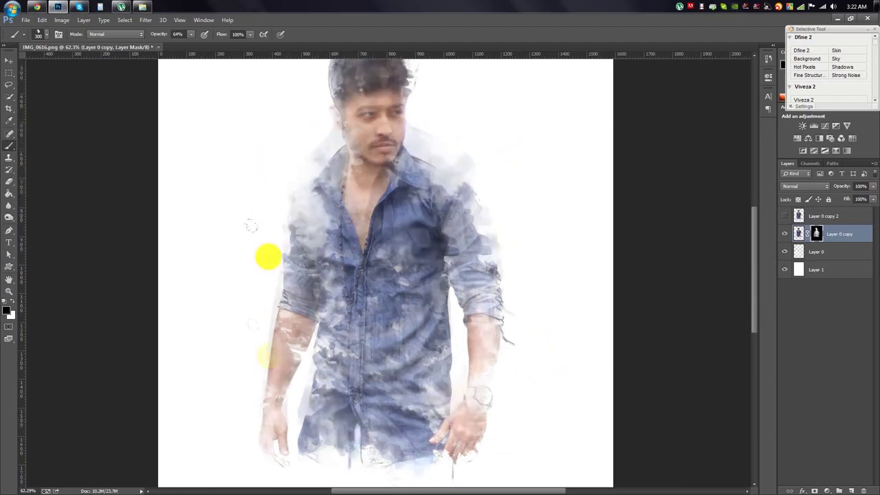
{"action": "scroll", "coordinate": [251, 227], "scroll_direction": "down", "scroll_amount": 2}
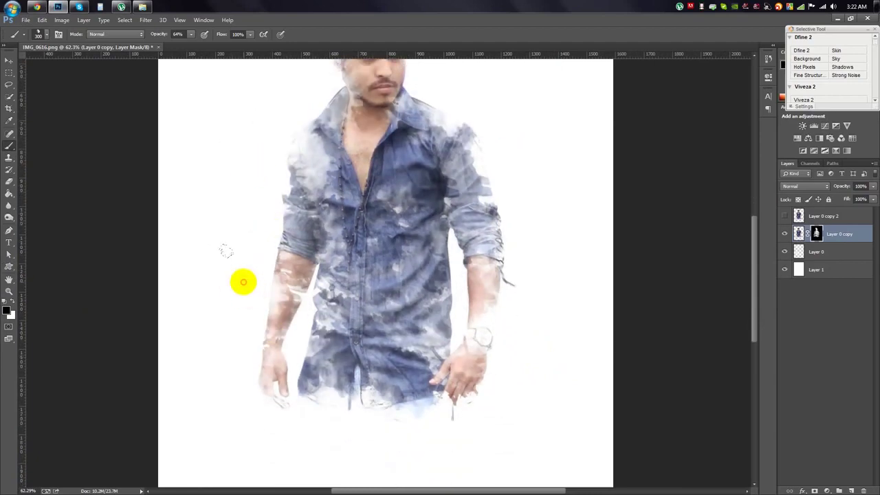
With a new watercolour tip, reveal darker drips and jeans detail around the shirt hem
{"action": "right_click", "coordinate": [460, 306]}
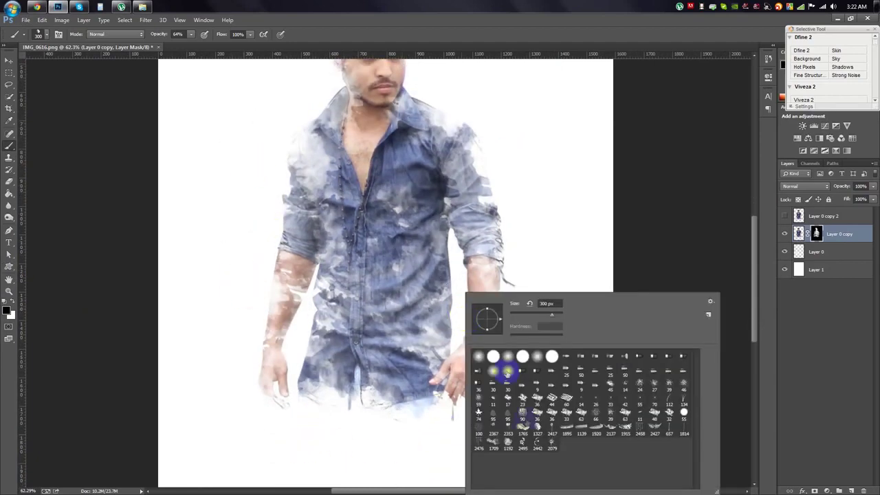
{"action": "left_click", "coordinate": [639, 294]}
{"action": "right_click", "coordinate": [466, 335]}
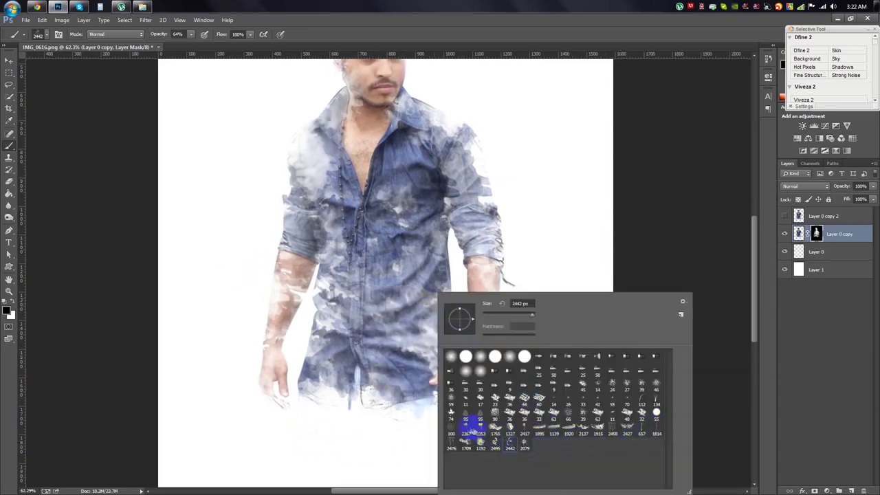
{"action": "left_click", "coordinate": [432, 24]}
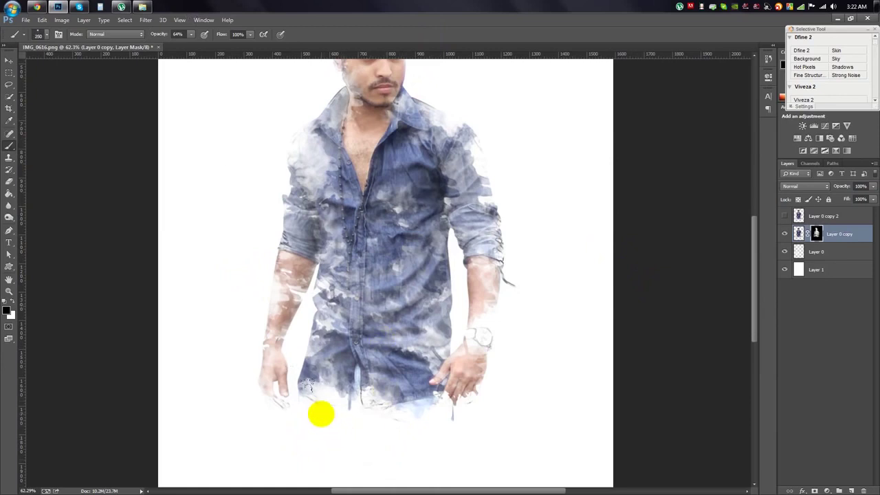
{"action": "left_click_drag", "start_coordinate": [328, 399], "coordinate": [330, 400]}
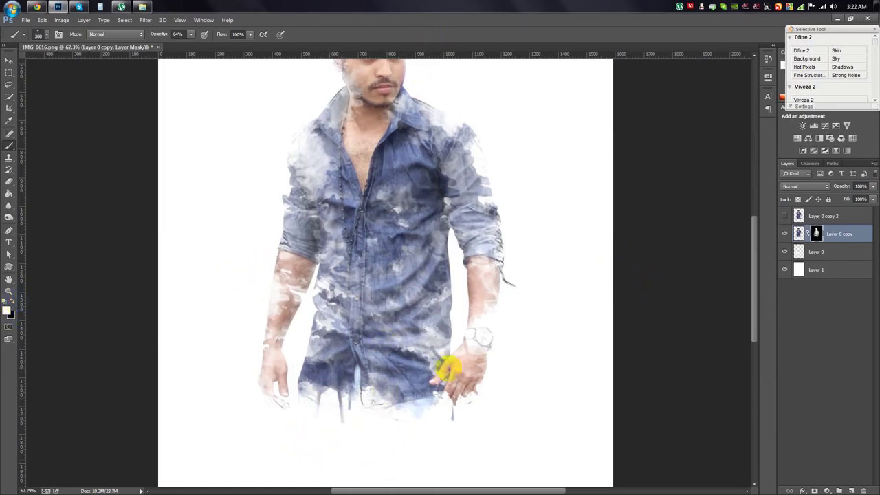
{"action": "scroll", "coordinate": [478, 353], "scroll_direction": "down", "scroll_amount": 2}
{"action": "mouse_move", "coordinate": [479, 355]}
{"action": "left_mouse_down"}
{"action": "mouse_move", "coordinate": [419, 339]}
{"action": "mouse_move", "coordinate": [395, 344]}
{"action": "left_mouse_up"}
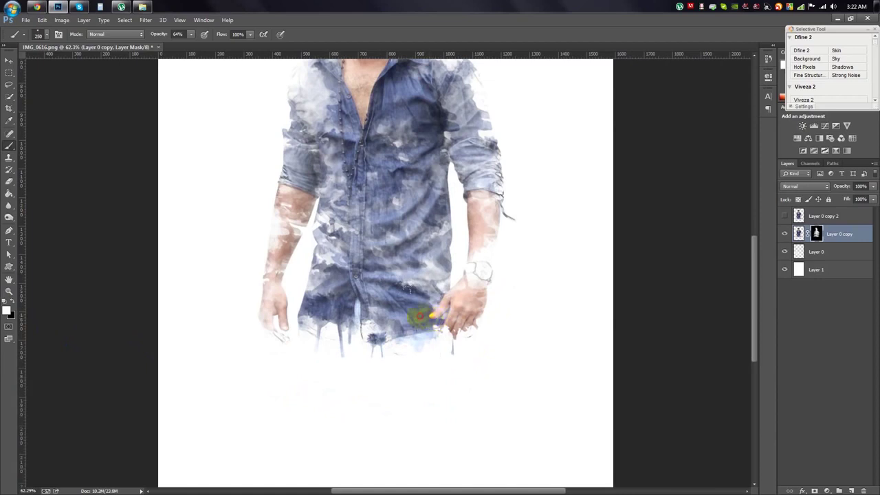
Switch brush tip and reveal darker shirt detail with an extra drip
{"action": "right_click", "coordinate": [508, 308]}
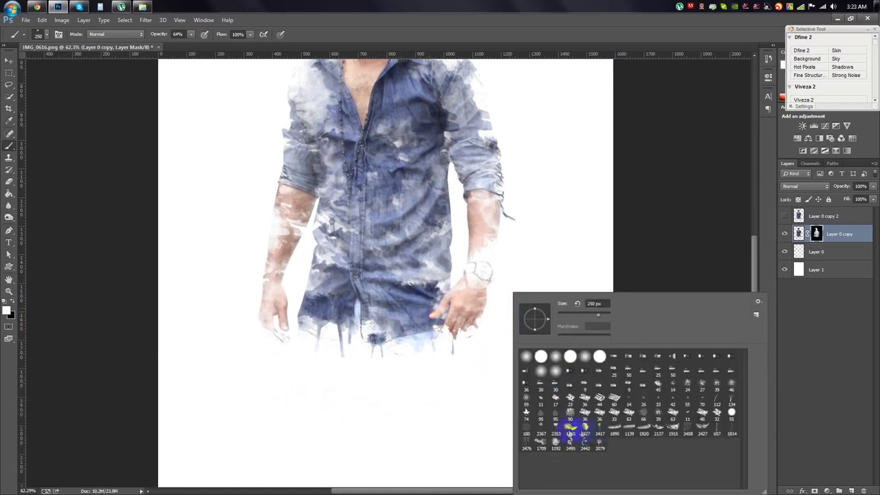
{"action": "left_click", "coordinate": [404, 157]}
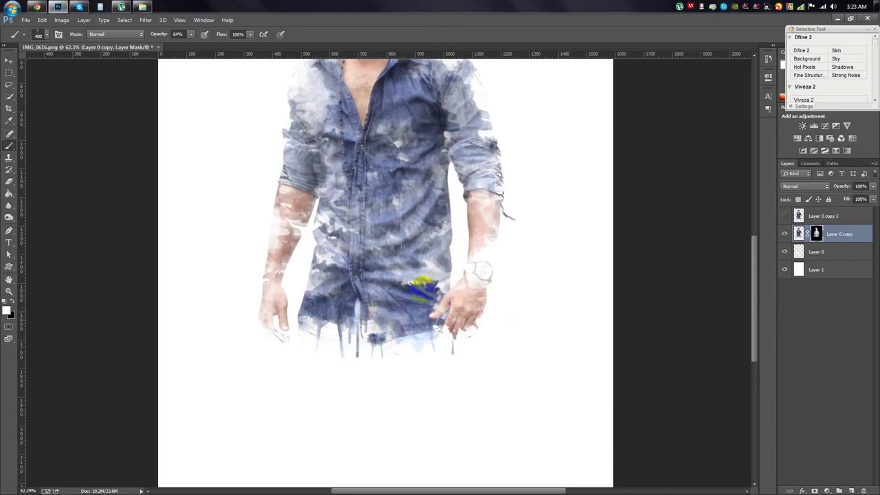
{"action": "left_click_drag", "start_coordinate": [361, 292], "coordinate": [375, 282]}
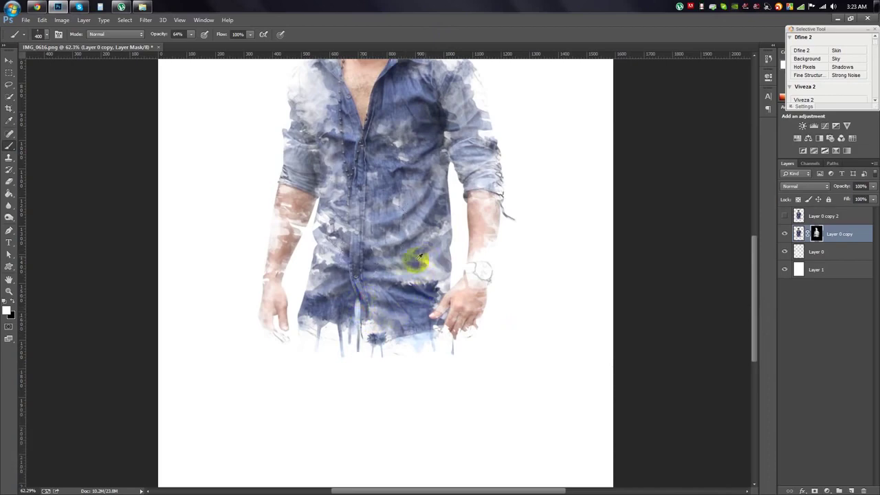
{"action": "scroll", "coordinate": [339, 261], "scroll_direction": "down", "scroll_amount": 3}
{"action": "scroll", "coordinate": [365, 172], "scroll_direction": "up", "scroll_amount": 3}
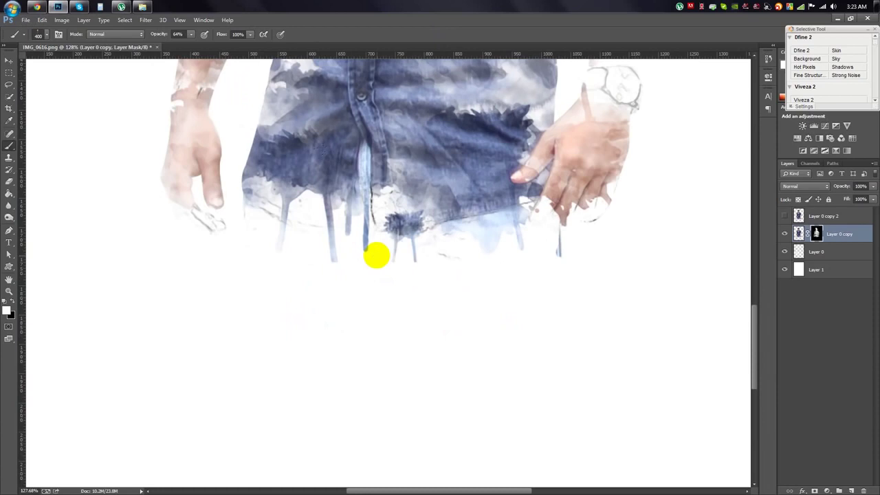
Choose another watercolour preset and paint denim along the shirt's lower-left edge
{"action": "right_click", "coordinate": [176, 237]}
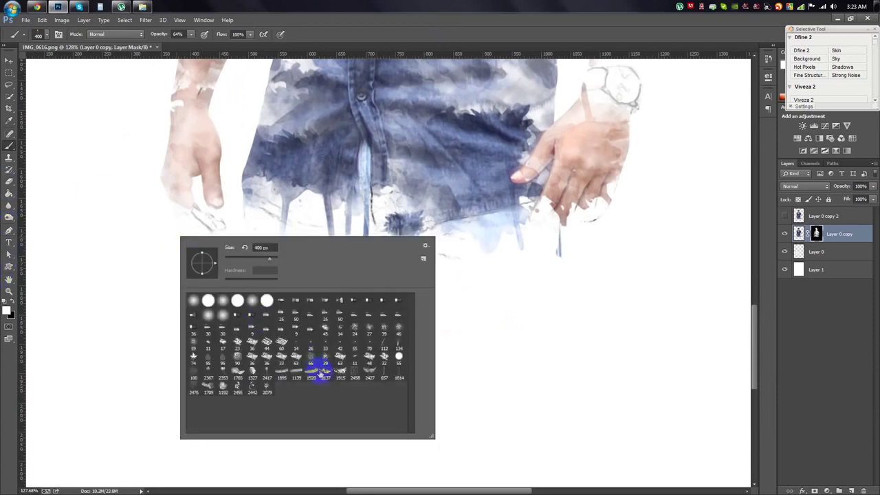
{"action": "double_click", "coordinate": [222, 372]}
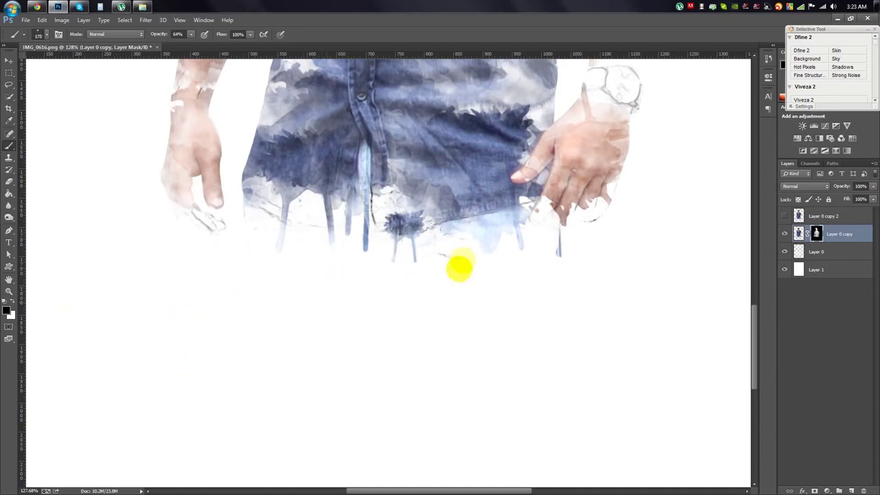
{"action": "left_click", "coordinate": [284, 220]}
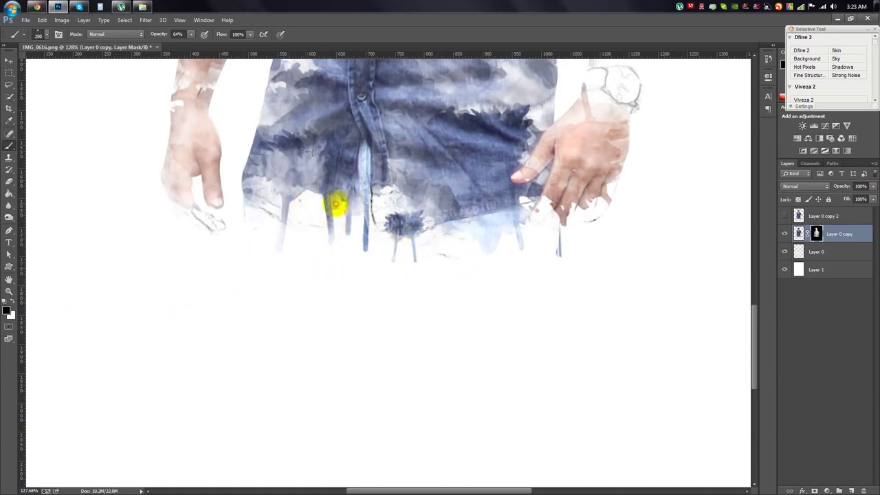
{"action": "left_click_drag", "start_coordinate": [304, 204], "coordinate": [437, 210]}
{"action": "scroll", "coordinate": [385, 189], "scroll_direction": "up", "scroll_amount": 2}
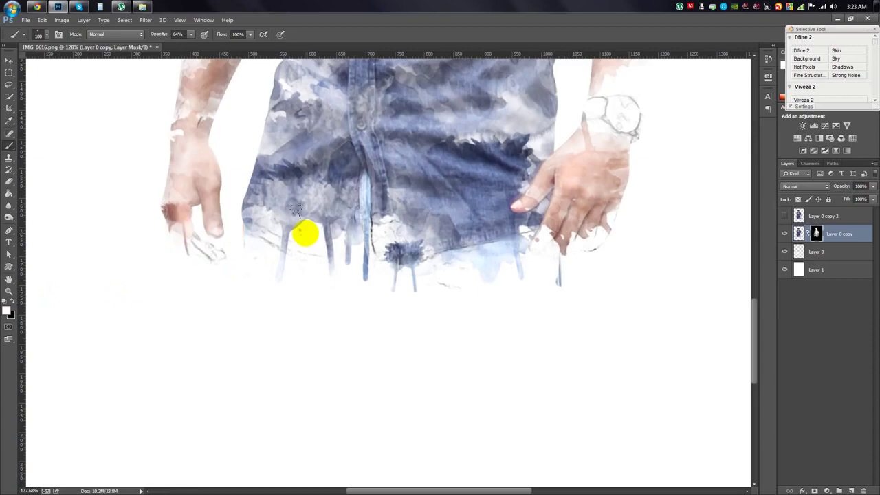
{"action": "scroll", "coordinate": [261, 233], "scroll_direction": "up", "scroll_amount": 2}
{"action": "scroll", "coordinate": [236, 229], "scroll_direction": "up", "scroll_amount": 2}
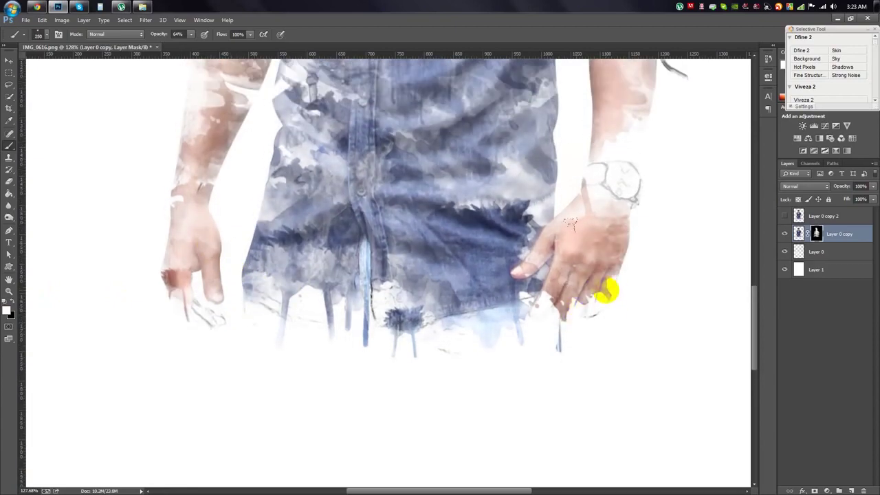
Double the brush size to 250 px and zoom around to check the portrait
{"action": "key", "text": "bracketright"}
{"action": "key", "text": "bracketright"}
{"action": "key", "text": "bracketright"}
{"action": "scroll", "coordinate": [632, 275], "scroll_direction": "up", "scroll_amount": 2}
{"action": "scroll", "coordinate": [618, 269], "scroll_direction": "up", "scroll_amount": 2}
{"action": "scroll", "coordinate": [285, 247], "scroll_direction": "up", "scroll_amount": 2}
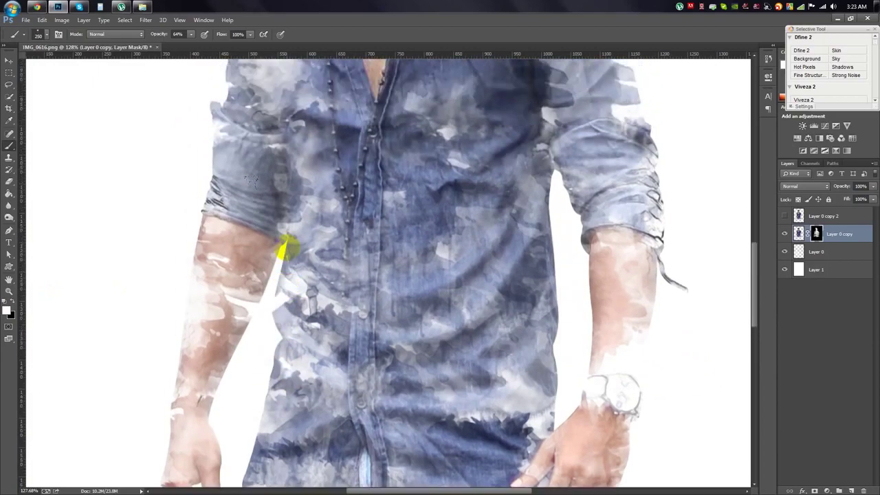
{"action": "scroll", "coordinate": [374, 255], "scroll_direction": "up", "scroll_amount": 2}
{"action": "scroll", "coordinate": [403, 265], "scroll_direction": "down", "scroll_amount": 3, "text": "alt"}
{"action": "scroll", "coordinate": [406, 210], "scroll_direction": "down", "scroll_amount": 3, "text": "alt"}
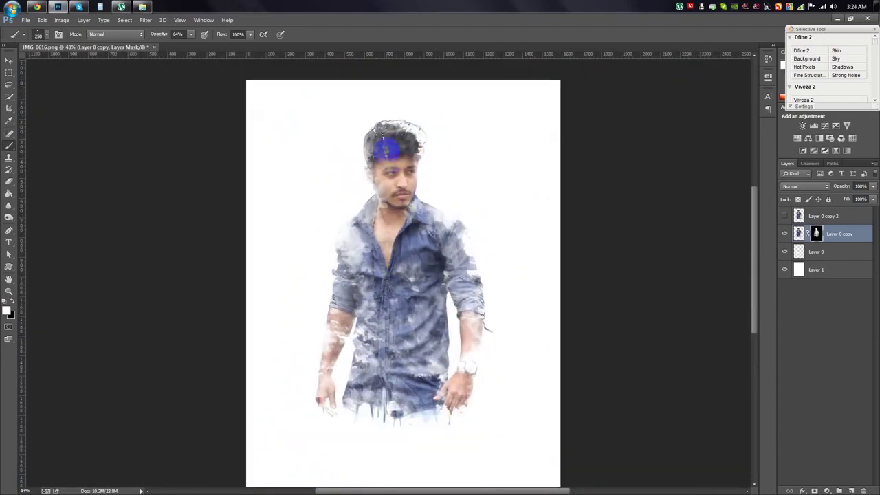
{"action": "scroll", "coordinate": [446, 220], "scroll_direction": "down", "scroll_amount": 1, "text": "alt"}
{"action": "scroll", "coordinate": [447, 220], "scroll_direction": "up", "scroll_amount": 2, "text": "alt"}
Boost the image with Vibrance +63 and Saturation +24
{"action": "key", "text": "v"}
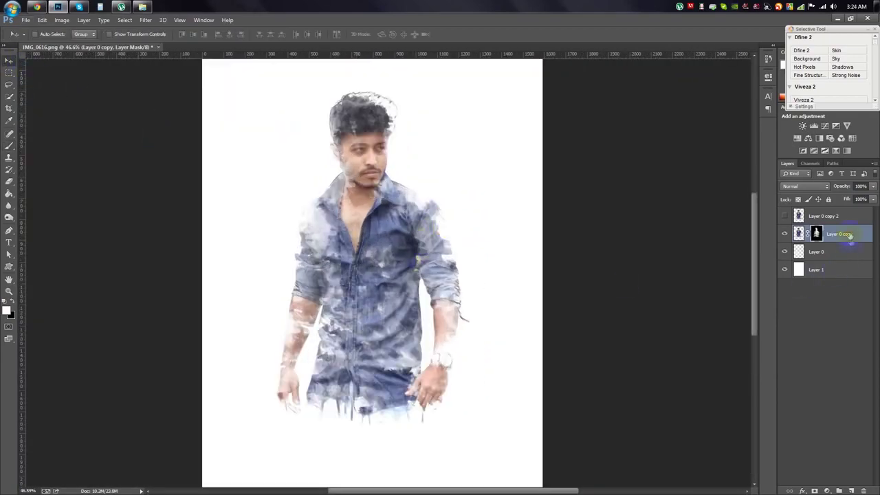
{"action": "left_click", "coordinate": [62, 20]}
{"action": "mouse_move", "coordinate": [75, 44]}
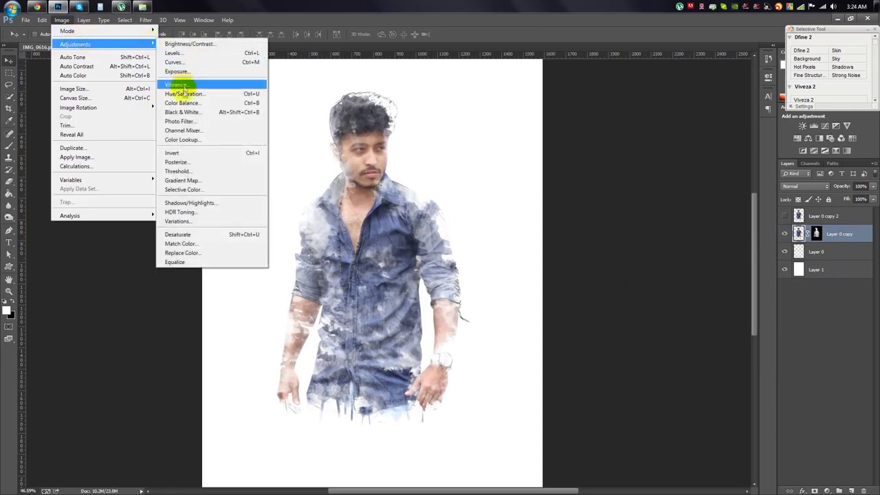
{"action": "left_click", "coordinate": [177, 85]}
{"action": "left_click", "coordinate": [546, 195]}
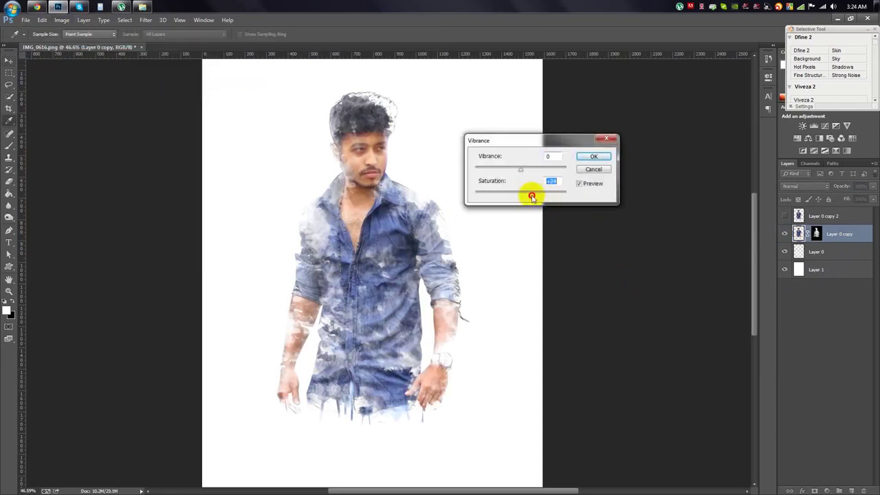
{"action": "left_click_drag", "start_coordinate": [521, 170], "coordinate": [558, 178]}
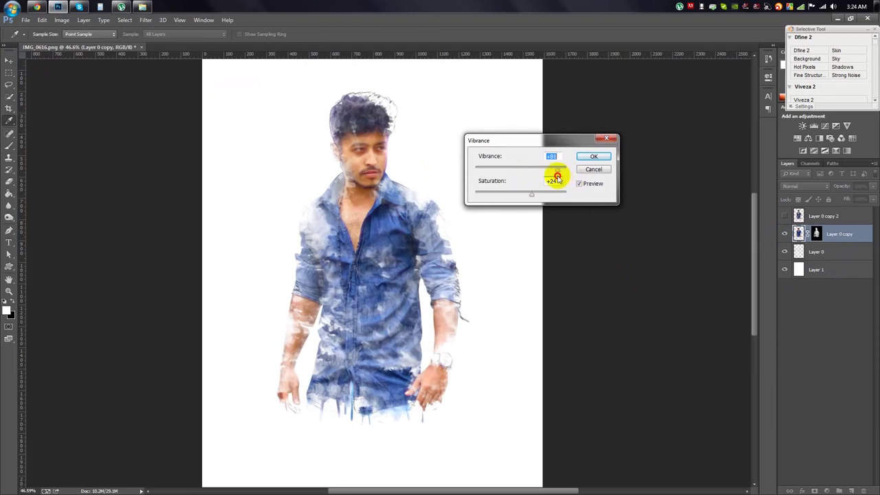
{"action": "left_click", "coordinate": [593, 156]}
Apply Brightness/Contrast with Brightness -8 and a bit more contrast
{"action": "left_click", "coordinate": [61, 20]}
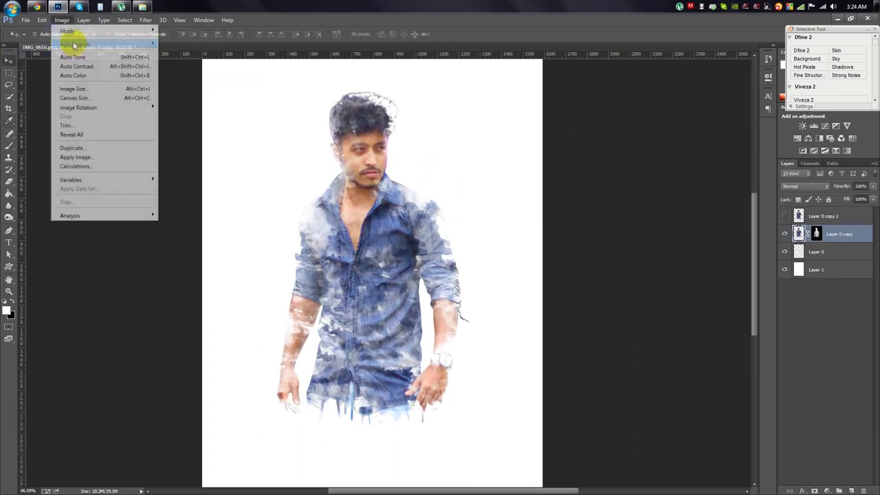
{"action": "left_click", "coordinate": [172, 42]}
{"action": "left_click_drag", "start_coordinate": [427, 183], "coordinate": [430, 184]}
{"action": "mouse_move", "coordinate": [431, 138]}
{"action": "left_mouse_down"}
{"action": "mouse_move", "coordinate": [521, 150]}
{"action": "mouse_move", "coordinate": [488, 172]}
{"action": "mouse_move", "coordinate": [526, 185]}
{"action": "left_mouse_up"}
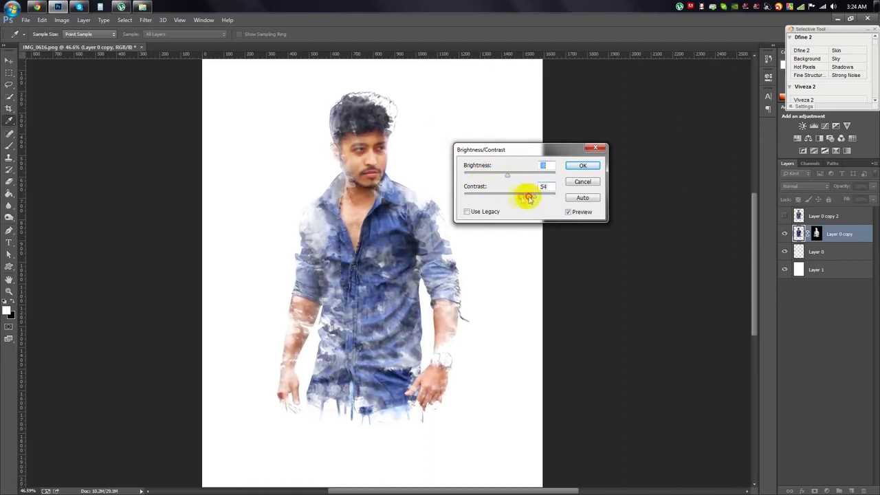
{"action": "left_click", "coordinate": [582, 166]}
Pull Vibrance back to -38 for a muted look
{"action": "key", "text": "v"}
{"action": "left_click", "coordinate": [64, 22]}
{"action": "left_click", "coordinate": [236, 110]}
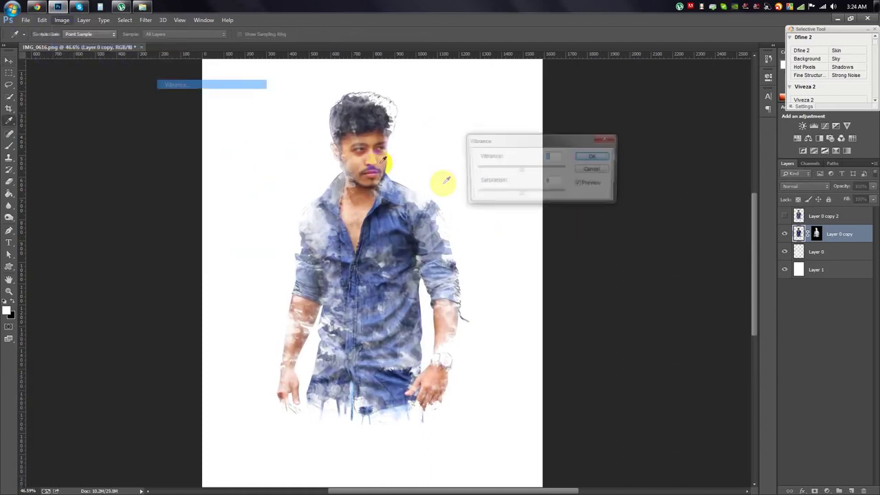
{"action": "left_click_drag", "start_coordinate": [518, 168], "coordinate": [487, 169]}
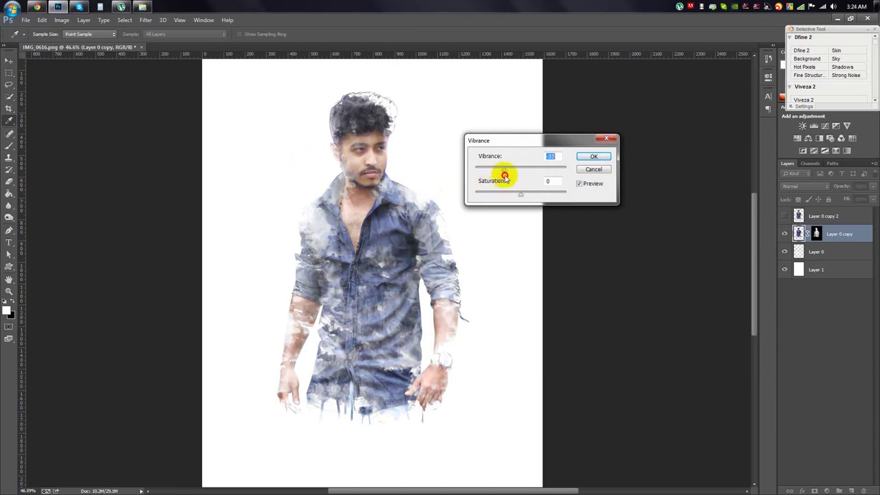
{"action": "left_click", "coordinate": [594, 156]}
Paint darker hair into the top of the head on the portrait layer's mask
{"action": "scroll", "coordinate": [363, 191], "scroll_direction": "up", "scroll_amount": 2}
{"action": "scroll", "coordinate": [363, 191], "scroll_direction": "down", "scroll_amount": 3}
{"action": "scroll", "coordinate": [367, 198], "scroll_direction": "up", "scroll_amount": 3}
{"action": "key", "text": "b"}
{"action": "left_click", "coordinate": [815, 234]}
{"action": "mouse_move", "coordinate": [447, 151]}
{"action": "left_mouse_down"}
{"action": "mouse_move", "coordinate": [409, 140]}
{"action": "mouse_move", "coordinate": [381, 238]}
{"action": "mouse_move", "coordinate": [430, 234]}
{"action": "left_mouse_up"}
Reveal more of the neck and collar on the Layer 0 copy mask
{"action": "scroll", "coordinate": [373, 323], "scroll_direction": "down", "scroll_amount": 3}
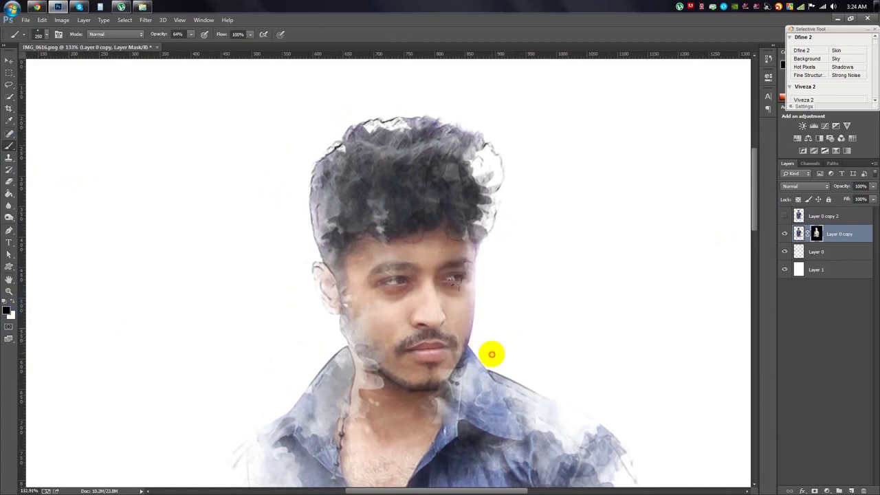
{"action": "scroll", "coordinate": [465, 294], "scroll_direction": "down", "scroll_amount": 3}
{"action": "scroll", "coordinate": [464, 294], "scroll_direction": "down", "scroll_amount": 4}
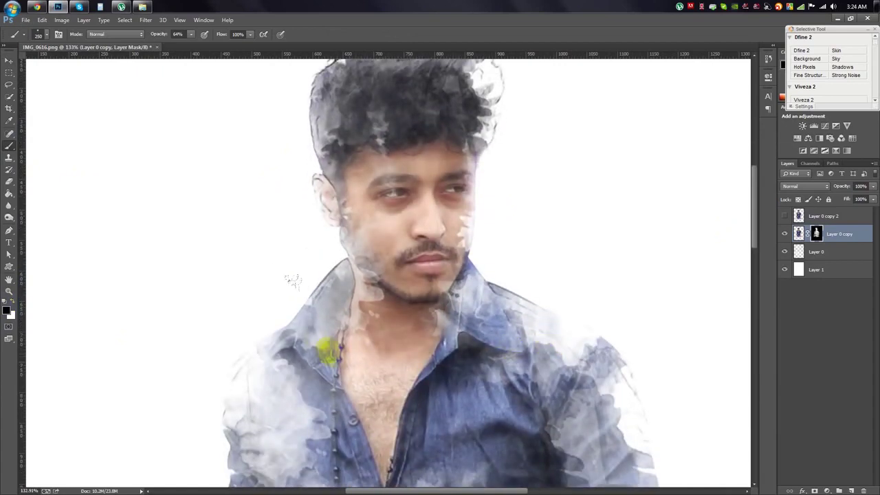
{"action": "scroll", "coordinate": [540, 387], "scroll_direction": "down", "scroll_amount": 6}
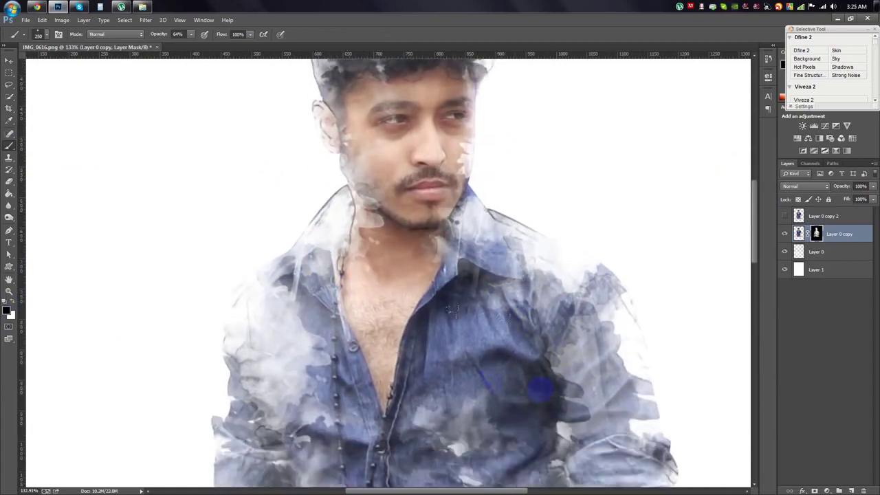
{"action": "right_click", "coordinate": [486, 372]}
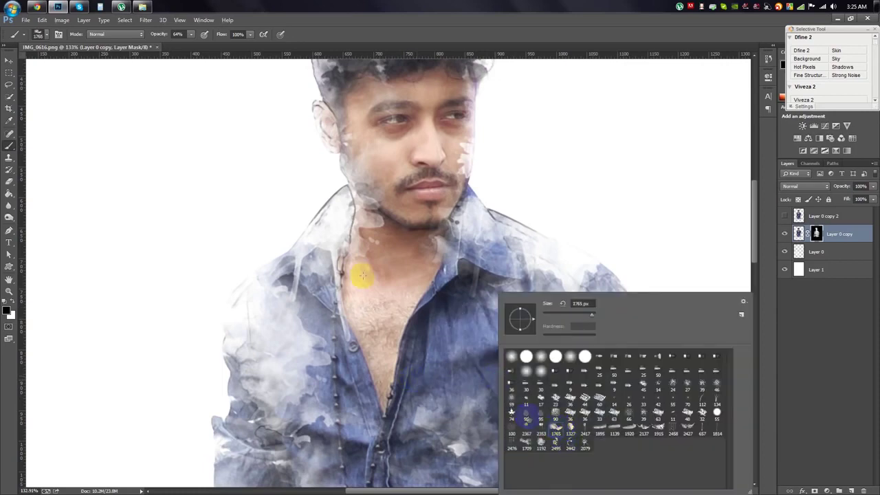
{"action": "key", "text": "Return"}
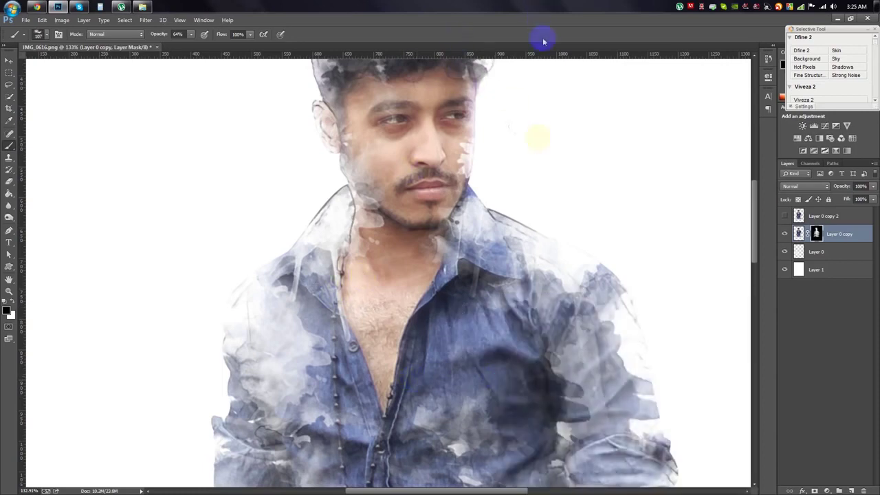
{"action": "scroll", "coordinate": [452, 332], "scroll_direction": "down", "scroll_amount": 1}
{"action": "scroll", "coordinate": [451, 331], "scroll_direction": "down", "scroll_amount": 3}
{"action": "scroll", "coordinate": [461, 309], "scroll_direction": "down", "scroll_amount": 3}
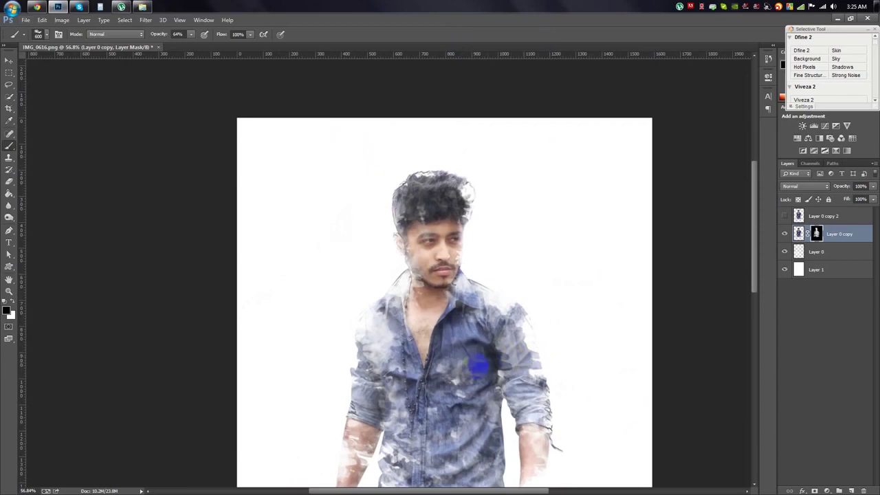
{"action": "scroll", "coordinate": [636, 358], "scroll_direction": "down", "scroll_amount": 2}
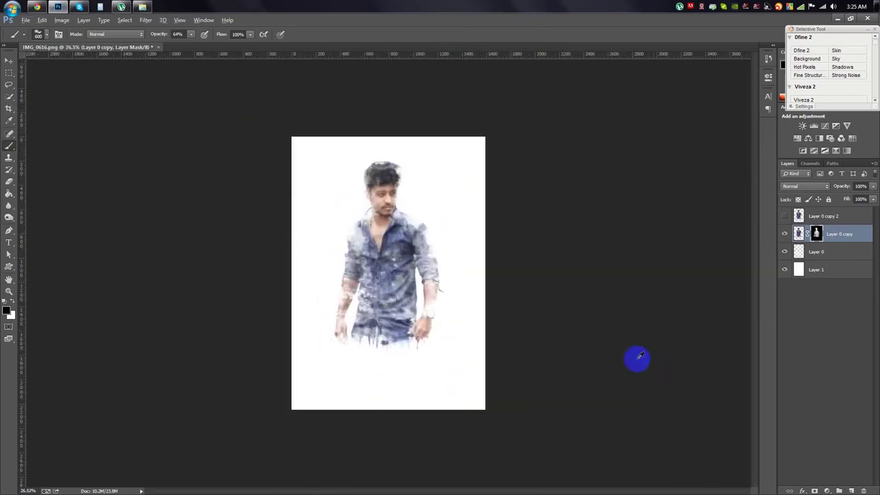
{"action": "scroll", "coordinate": [389, 237], "scroll_direction": "up", "scroll_amount": 2}
{"action": "mouse_move", "coordinate": [258, 249]}
{"action": "left_mouse_down"}
{"action": "mouse_move", "coordinate": [334, 157]}
{"action": "mouse_move", "coordinate": [321, 153]}
{"action": "mouse_move", "coordinate": [330, 170]}
{"action": "mouse_move", "coordinate": [421, 145]}
{"action": "left_mouse_up"}
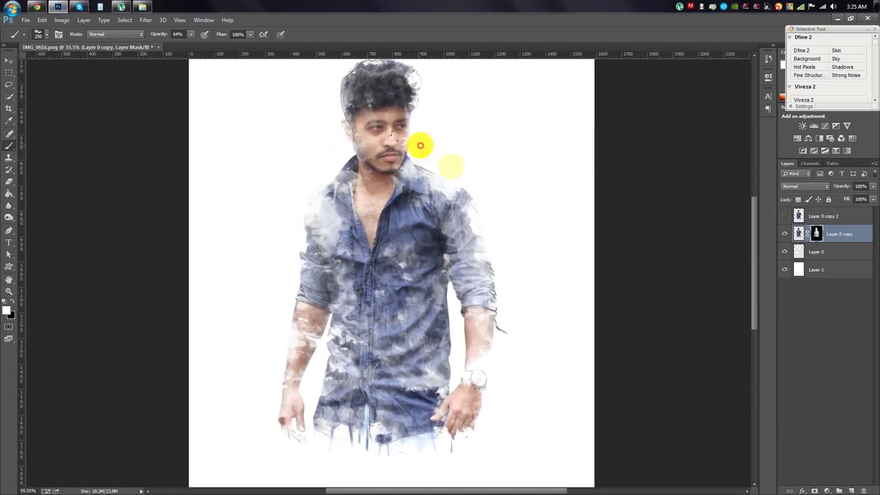
{"action": "scroll", "coordinate": [263, 132], "scroll_direction": "up", "scroll_amount": 1}
{"action": "scroll", "coordinate": [271, 154], "scroll_direction": "up", "scroll_amount": 1}
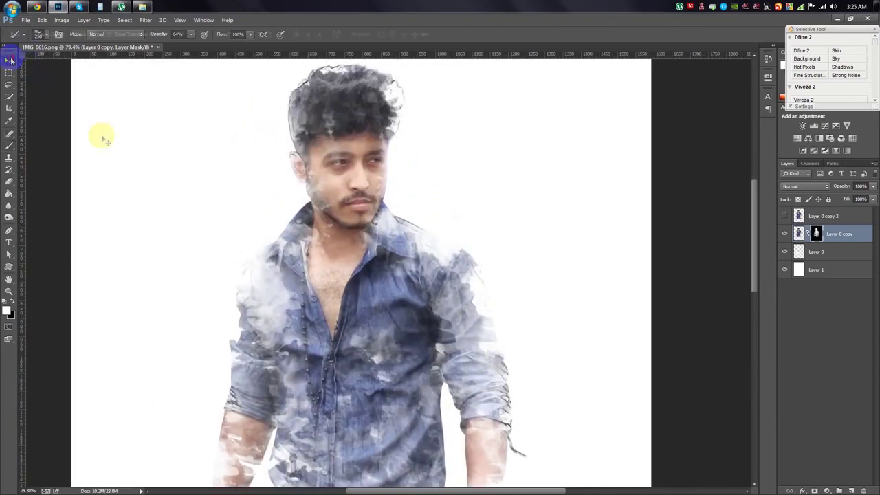
Compare against Layer 0 copy 2 by toggling its visibility, then delete that layer
{"action": "key", "text": "ctrl+0"}
{"action": "left_click", "coordinate": [823, 216]}
{"action": "left_click", "coordinate": [785, 216]}
{"action": "left_click", "coordinate": [785, 216]}
{"action": "mouse_move", "coordinate": [825, 216]}
{"action": "left_mouse_down"}
{"action": "mouse_move", "coordinate": [832, 401]}
{"action": "mouse_move", "coordinate": [865, 491]}
{"action": "left_mouse_up"}
Add a new Layer 2 clipped to the portrait layer and pick a painting brush preset
{"action": "left_click", "coordinate": [852, 489]}
{"action": "right_click", "coordinate": [828, 216]}
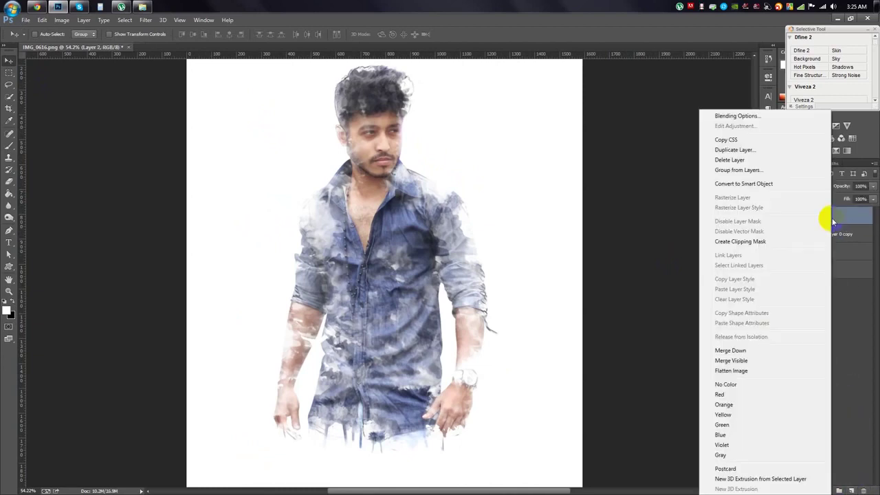
{"action": "left_click", "coordinate": [746, 244]}
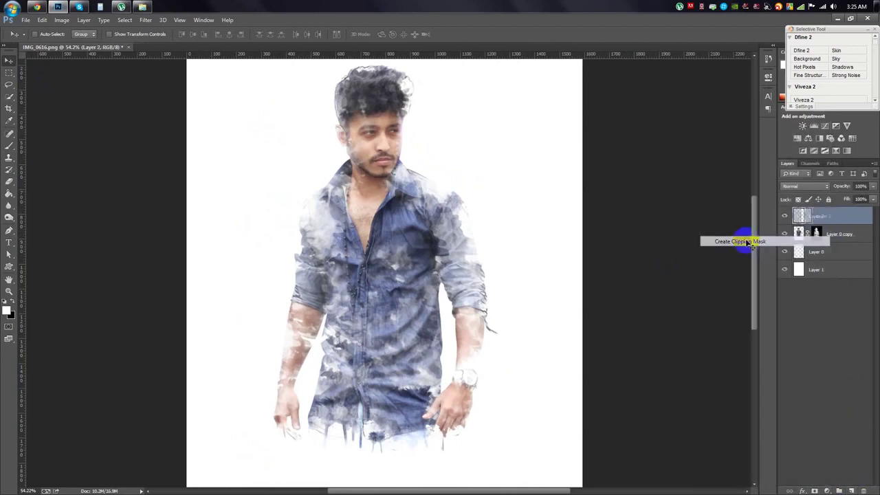
{"action": "left_click", "coordinate": [9, 148]}
{"action": "right_click", "coordinate": [350, 227]}
{"action": "left_click", "coordinate": [421, 361]}
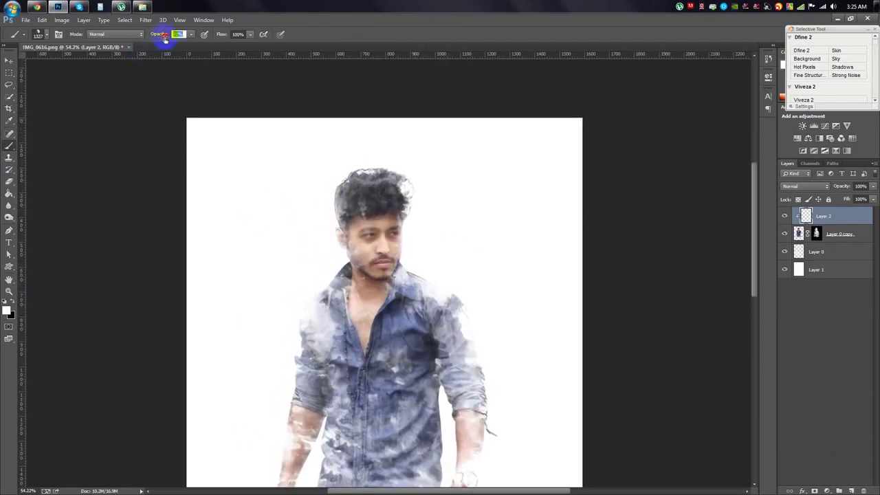
Paint orange over the left shoulder and chest, undoing a stray stroke on the hair
{"action": "left_click", "coordinate": [6, 311]}
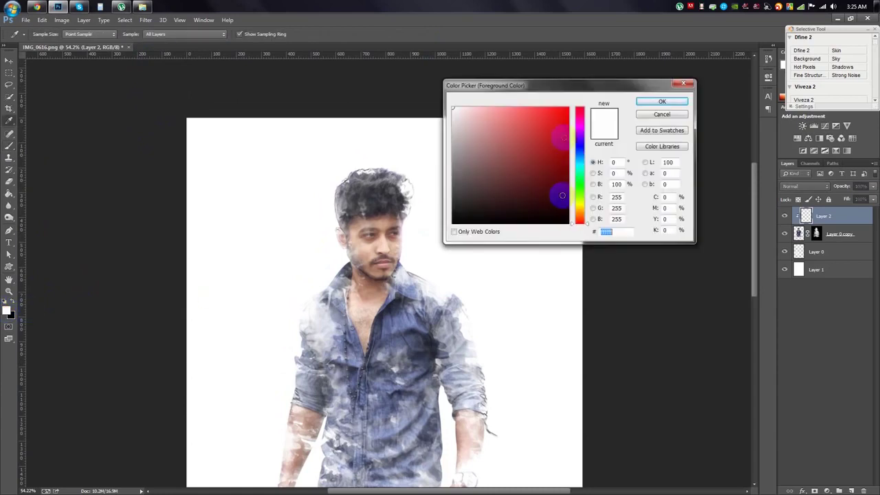
{"action": "left_click_drag", "start_coordinate": [578, 220], "coordinate": [581, 100]}
{"action": "left_click", "coordinate": [662, 101]}
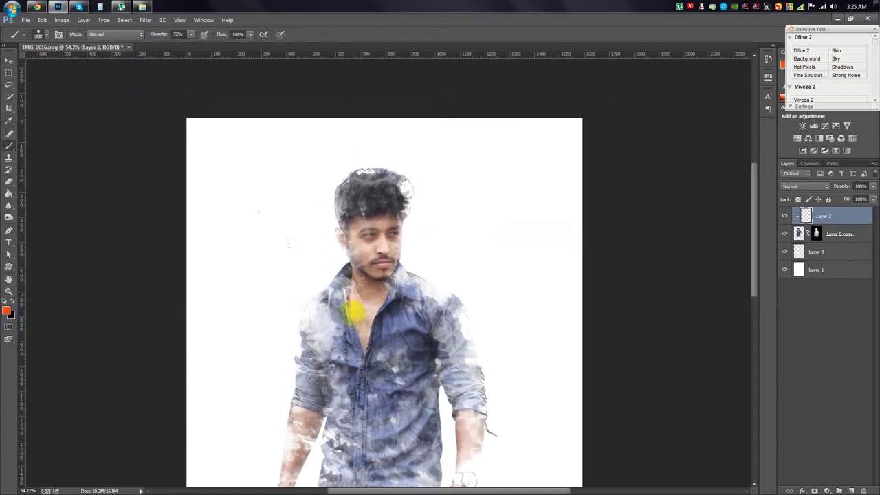
{"action": "left_click_drag", "start_coordinate": [336, 210], "coordinate": [385, 193]}
{"action": "key", "text": "ctrl+z"}
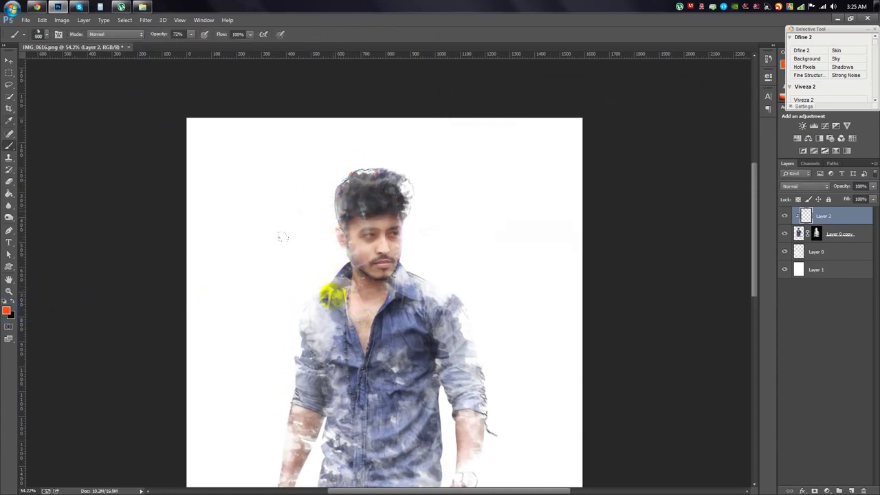
{"action": "left_click_drag", "start_coordinate": [327, 292], "coordinate": [371, 310]}
Set Layer 2's blend mode to Color after trying Overlay and Light modes; switch colour to cyan
{"action": "left_click", "coordinate": [806, 187]}
{"action": "left_click", "coordinate": [795, 303]}
{"action": "key", "text": "Down"}
{"action": "key", "text": "Down"}
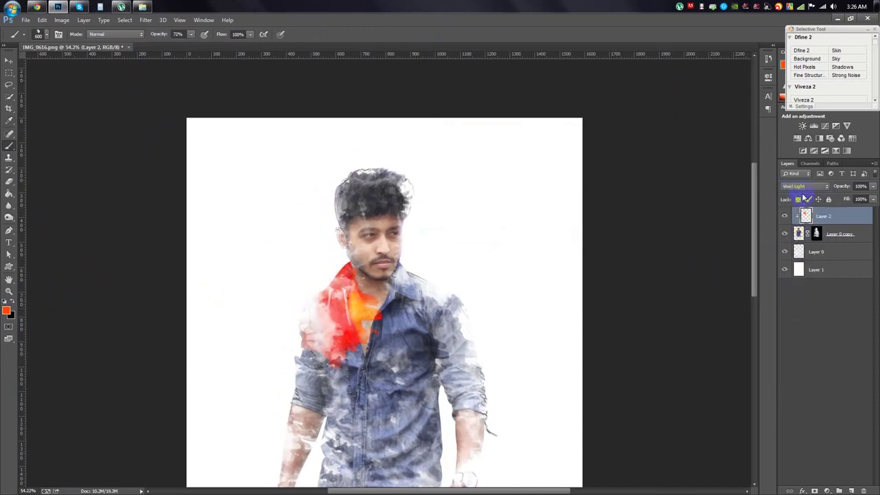
{"action": "key", "text": "Down"}
{"action": "left_click", "coordinate": [803, 187]}
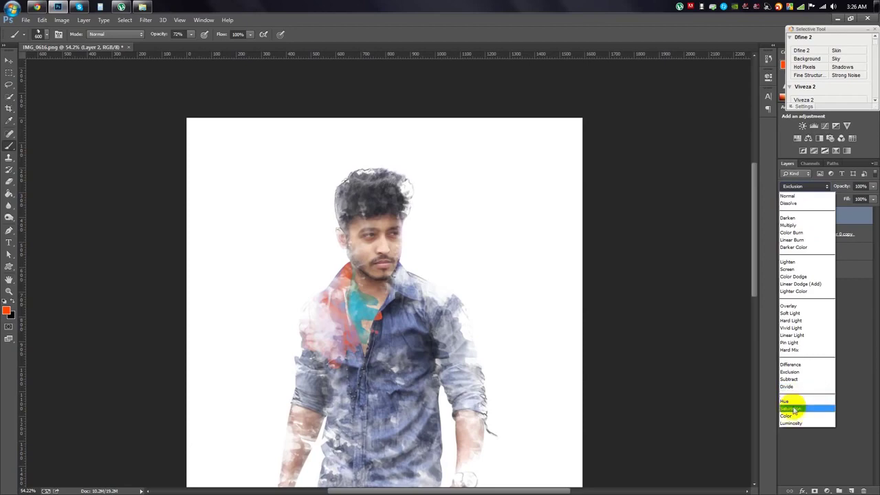
{"action": "left_click", "coordinate": [793, 417]}
{"action": "left_click", "coordinate": [7, 309]}
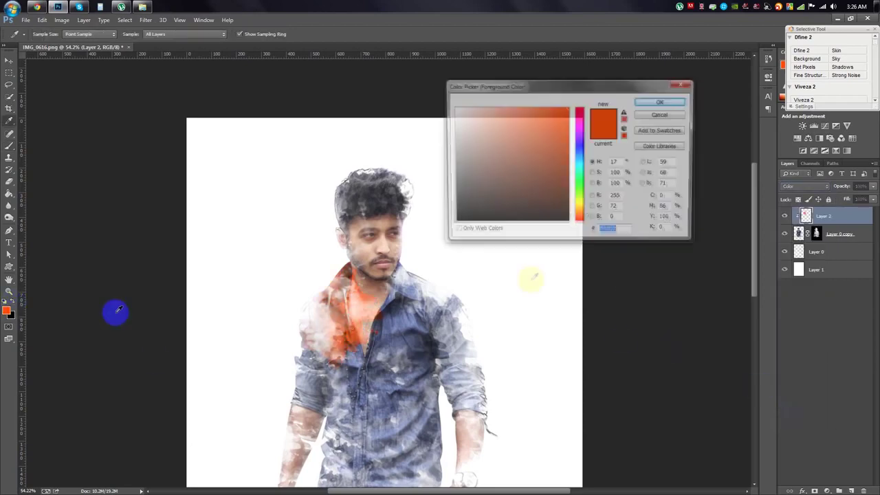
{"action": "left_click", "coordinate": [581, 165]}
Paint cyan, then purple washes over the right forearm and the other sleeve
{"action": "left_click", "coordinate": [656, 100]}
{"action": "left_click_drag", "start_coordinate": [449, 330], "coordinate": [559, 360]}
{"action": "scroll", "coordinate": [560, 360], "scroll_direction": "down", "scroll_amount": 5}
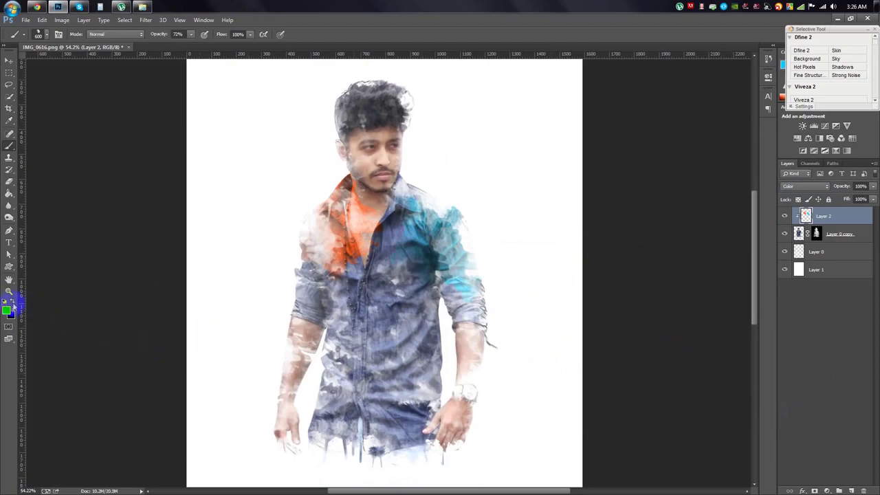
{"action": "left_click", "coordinate": [8, 310]}
{"action": "left_click_drag", "start_coordinate": [577, 210], "coordinate": [581, 137]}
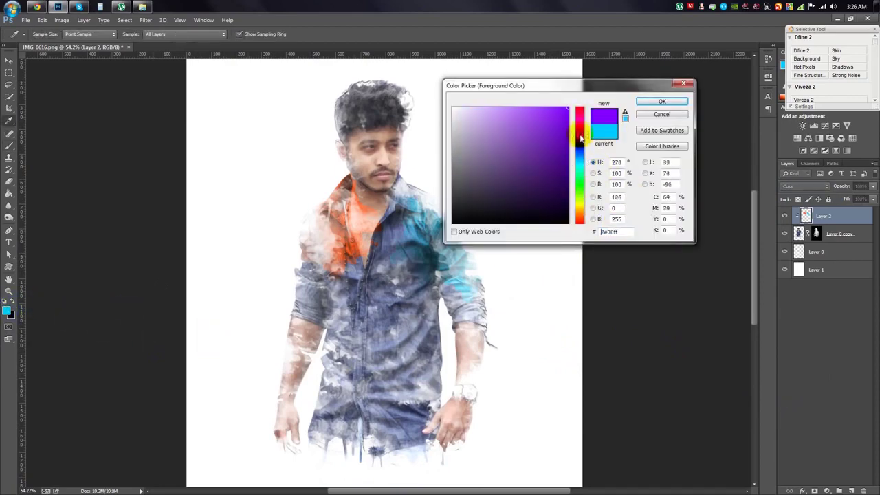
{"action": "left_click", "coordinate": [662, 101]}
{"action": "left_click_drag", "start_coordinate": [454, 309], "coordinate": [466, 357]}
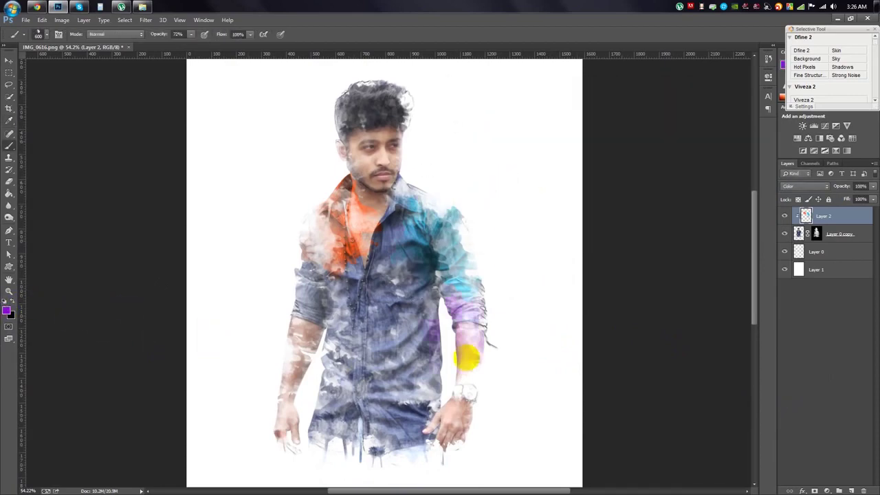
{"action": "left_click", "coordinate": [334, 322]}
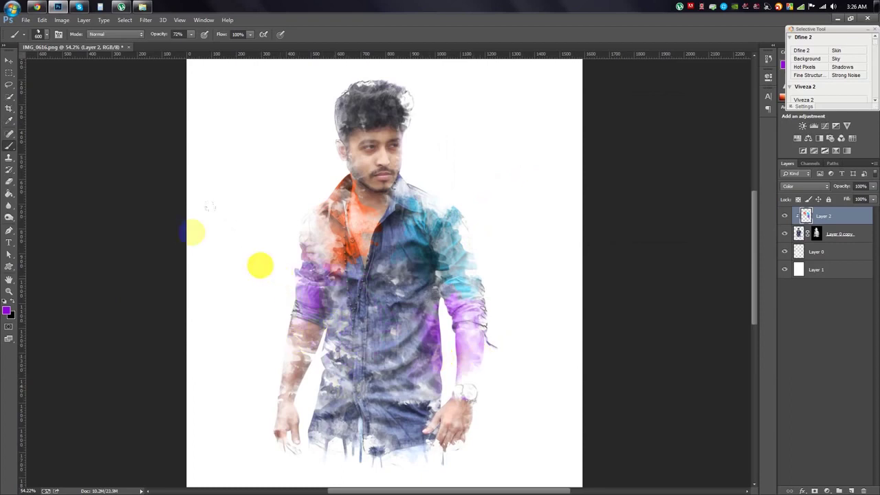
Pick green as the paint colour, undo the last stroke, and check the brush presets
{"action": "left_click", "coordinate": [7, 311]}
{"action": "left_click", "coordinate": [583, 190]}
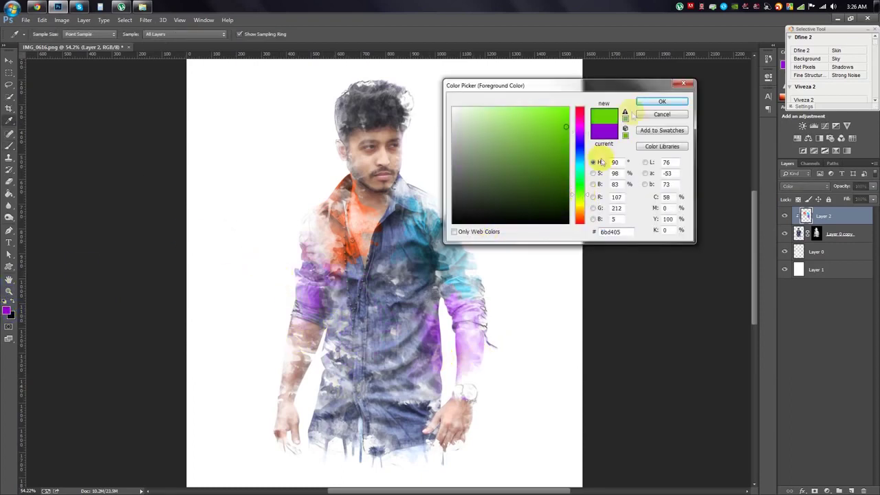
{"action": "left_click", "coordinate": [661, 101]}
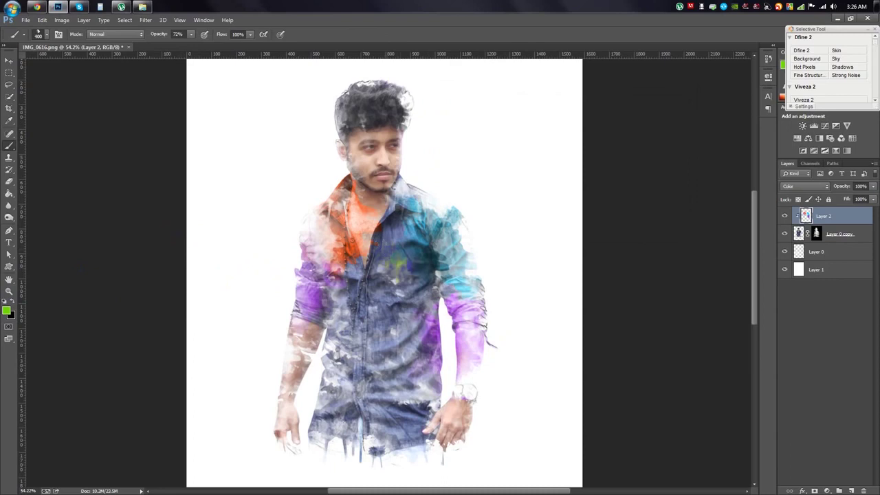
{"action": "key", "text": "ctrl+z"}
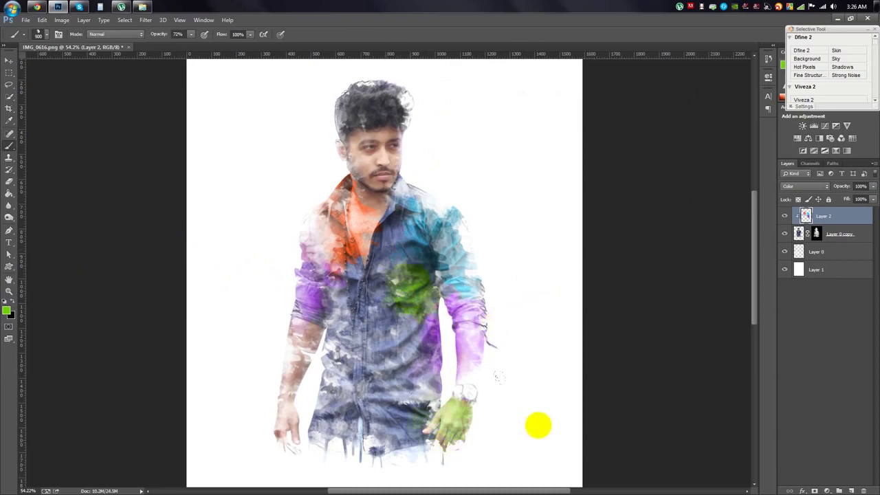
{"action": "right_click", "coordinate": [522, 311]}
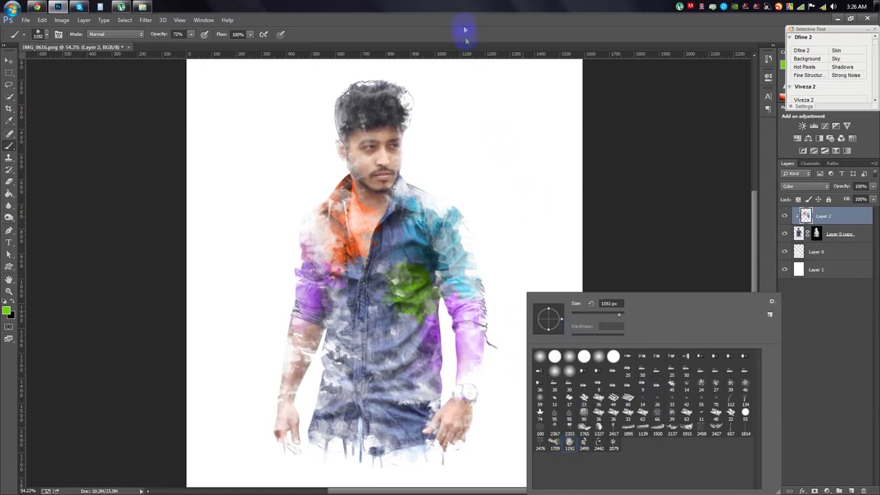
{"action": "key", "text": "Return"}
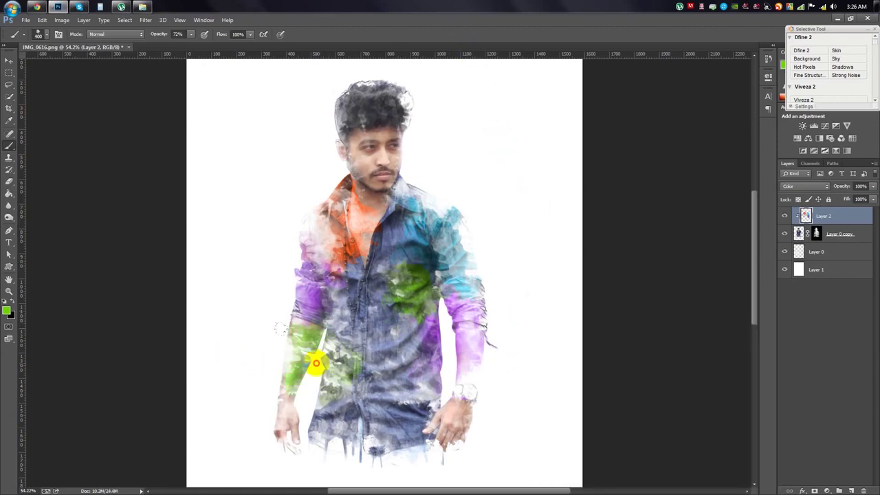
Try yellow and then blue as the foreground paint colour
{"action": "scroll", "coordinate": [470, 406], "scroll_direction": "up", "scroll_amount": 1}
{"action": "left_click", "coordinate": [7, 312]}
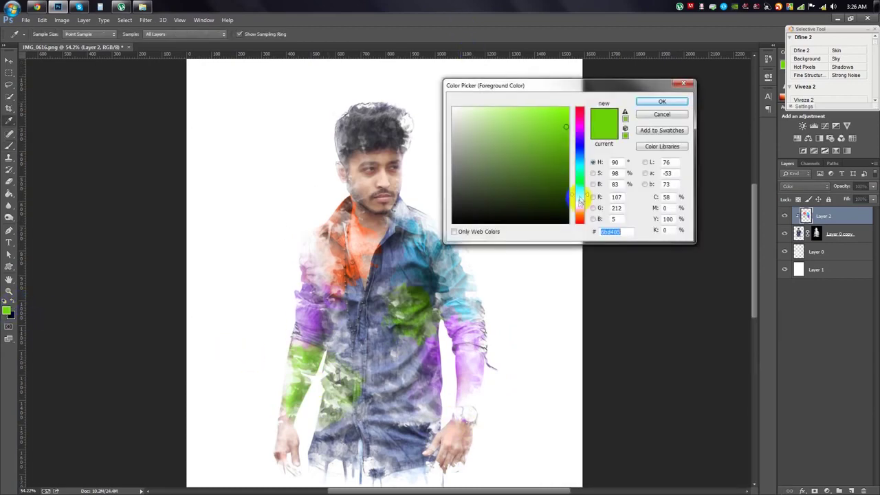
{"action": "left_click", "coordinate": [662, 101]}
{"action": "scroll", "coordinate": [448, 214], "scroll_direction": "up", "scroll_amount": 2}
{"action": "scroll", "coordinate": [482, 247], "scroll_direction": "up", "scroll_amount": 2}
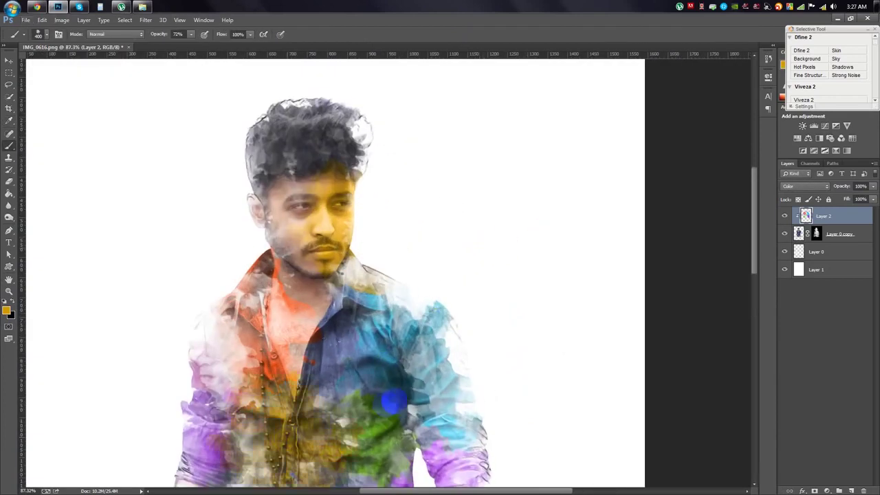
{"action": "scroll", "coordinate": [383, 403], "scroll_direction": "down", "scroll_amount": 3}
{"action": "left_click", "coordinate": [6, 312]}
{"action": "left_click", "coordinate": [581, 162]}
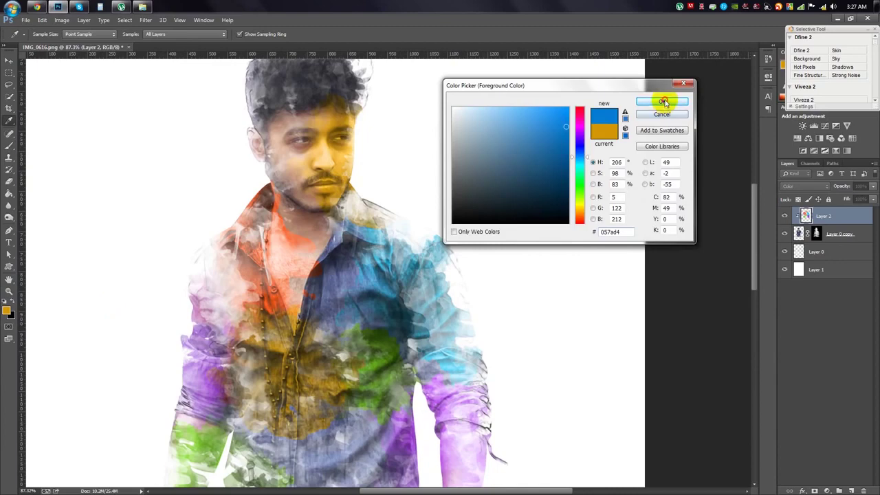
{"action": "left_click", "coordinate": [663, 101]}
{"action": "scroll", "coordinate": [236, 121], "scroll_direction": "up", "scroll_amount": 2}
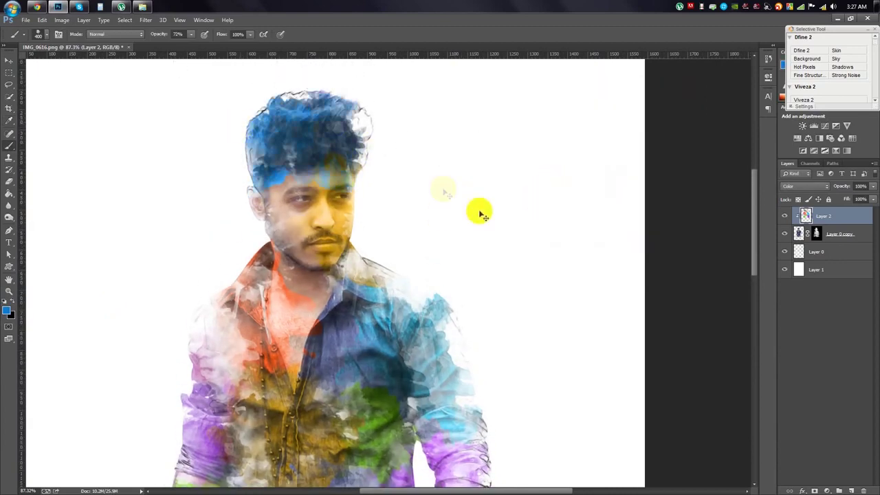
Try a purple-magenta stroke over the face, then undo it
{"action": "left_click", "coordinate": [6, 311]}
{"action": "left_click_drag", "start_coordinate": [581, 164], "coordinate": [581, 129]}
{"action": "left_click", "coordinate": [662, 101]}
{"action": "left_click_drag", "start_coordinate": [275, 200], "coordinate": [303, 237]}
{"action": "key", "text": "ctrl+z"}
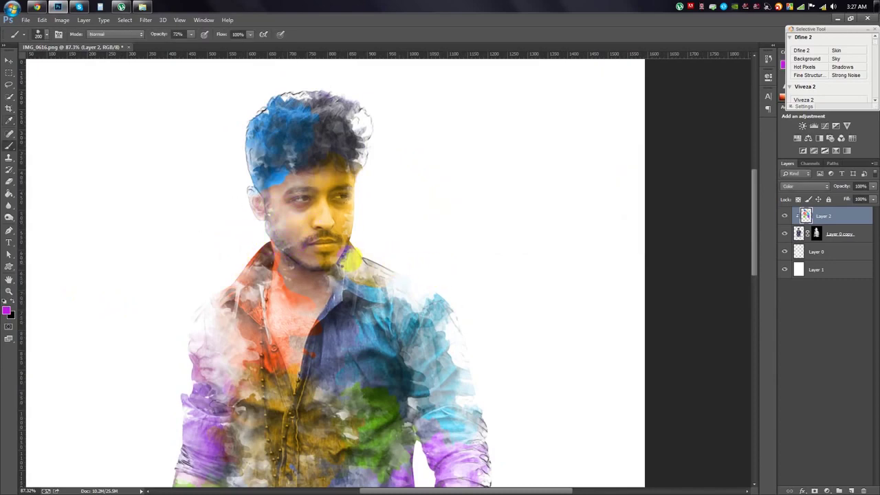
{"action": "scroll", "coordinate": [330, 275], "scroll_direction": "down", "scroll_amount": 1}
{"action": "scroll", "coordinate": [330, 275], "scroll_direction": "down", "scroll_amount": 4}
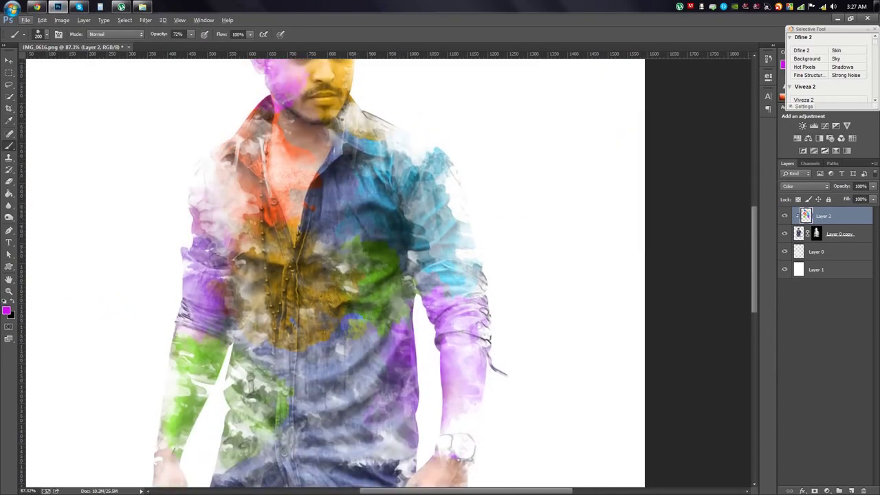
Set the foreground colour to cyan and review the brush presets
{"action": "left_click", "coordinate": [7, 311]}
{"action": "left_click", "coordinate": [581, 166]}
{"action": "left_click", "coordinate": [645, 102]}
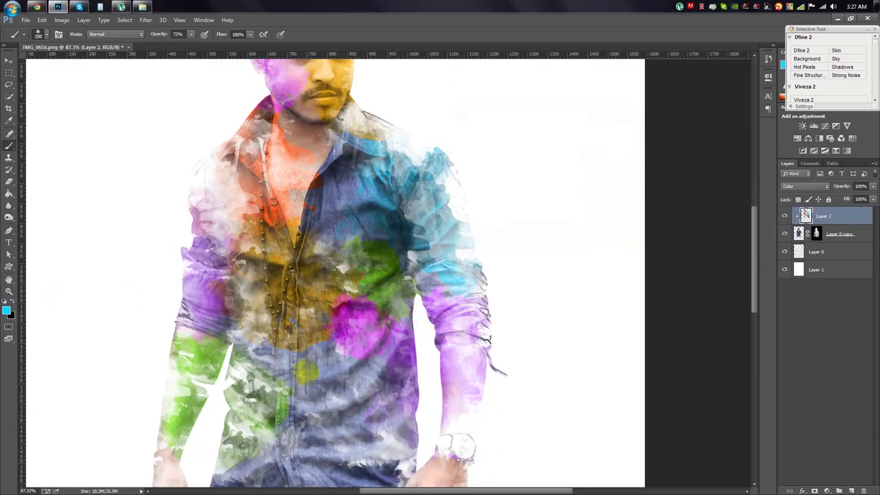
{"action": "scroll", "coordinate": [442, 369], "scroll_direction": "down", "scroll_amount": 4}
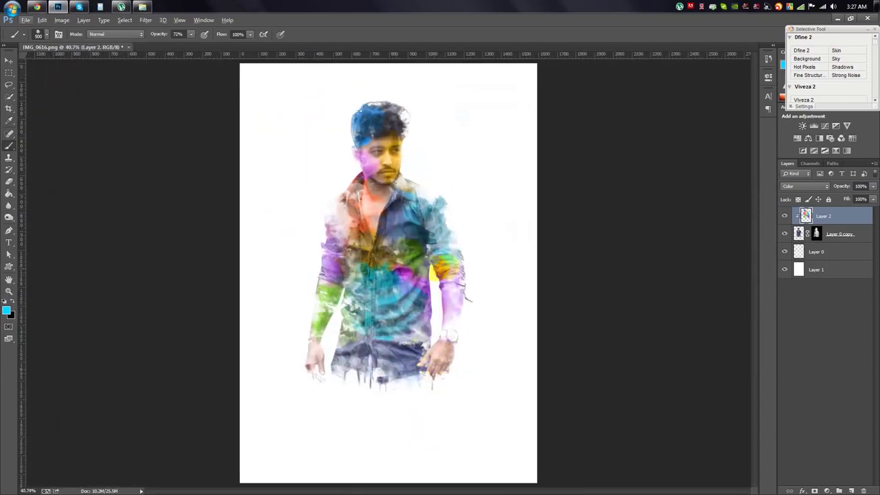
{"action": "scroll", "coordinate": [448, 192], "scroll_direction": "up", "scroll_amount": 2}
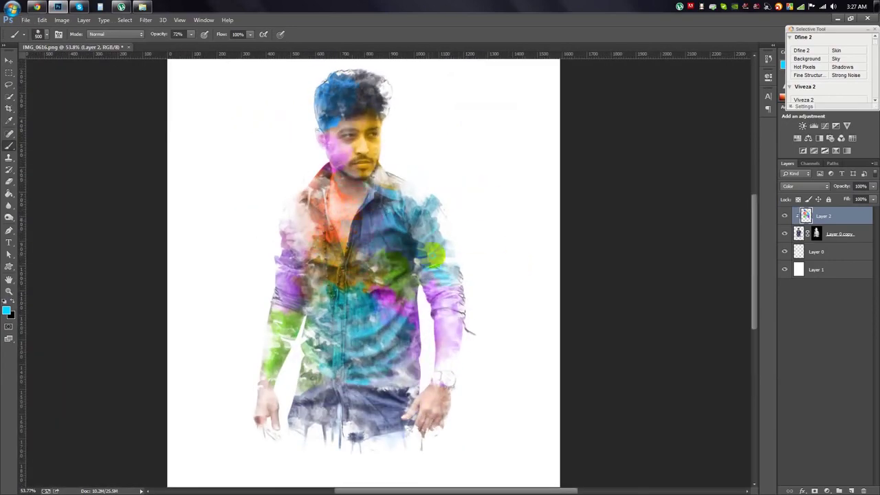
{"action": "right_click", "coordinate": [437, 257]}
Set an orange-red paint colour and recolour the patch on the trousers
{"action": "left_click", "coordinate": [7, 312]}
{"action": "left_click", "coordinate": [581, 231]}
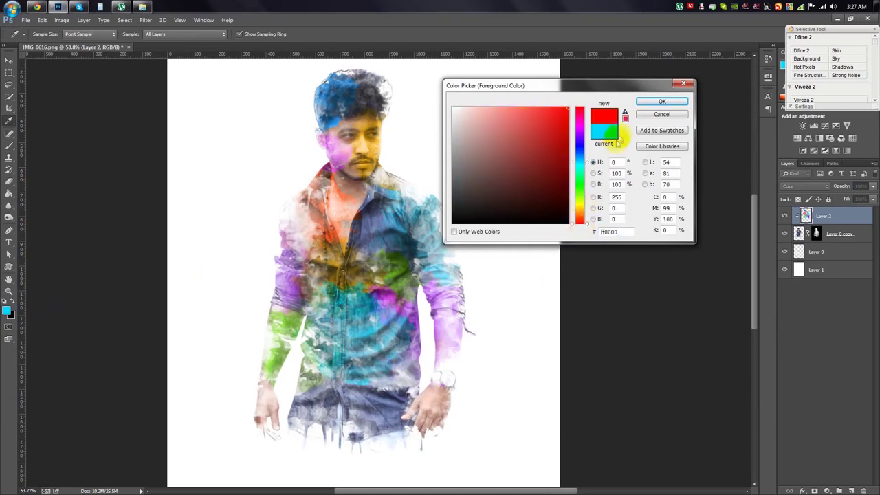
{"action": "left_click", "coordinate": [649, 102]}
{"action": "left_click", "coordinate": [8, 311]}
{"action": "left_click", "coordinate": [581, 217]}
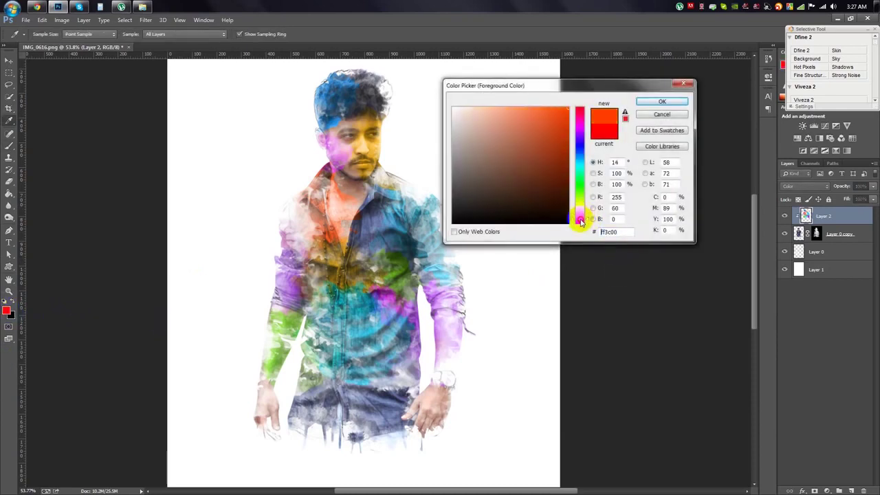
{"action": "left_click", "coordinate": [662, 101]}
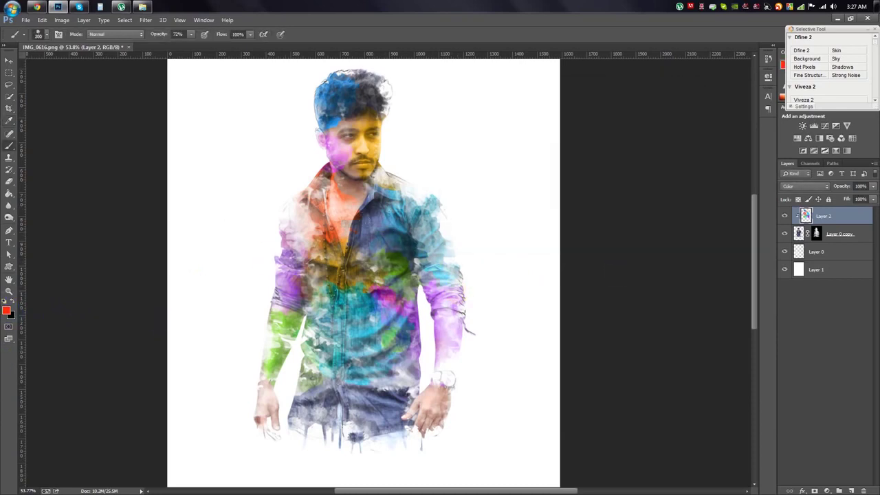
{"action": "left_click", "coordinate": [402, 419]}
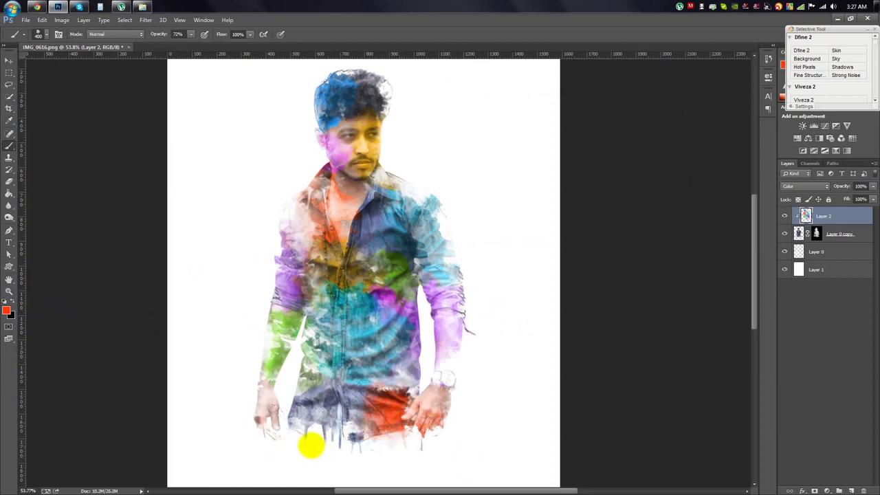
Set the foreground paint colour to a dark blue shade
{"action": "left_click", "coordinate": [8, 311]}
{"action": "left_click", "coordinate": [582, 158]}
{"action": "left_click", "coordinate": [528, 225]}
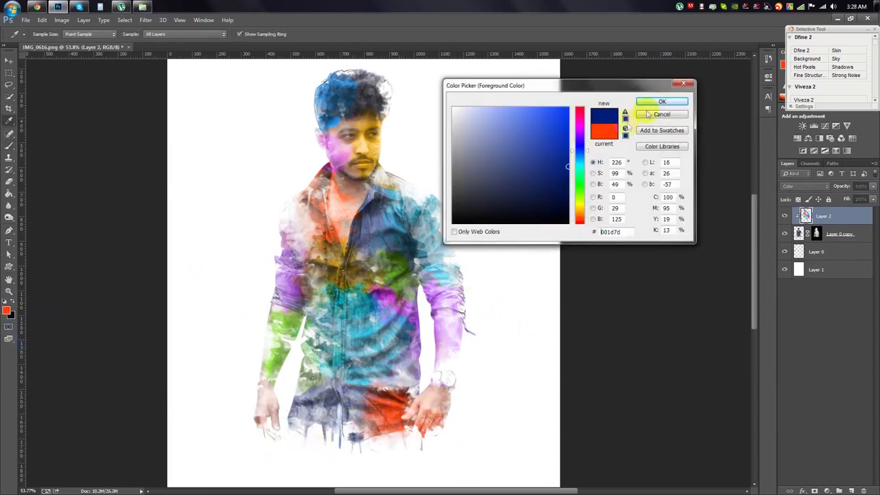
{"action": "left_click", "coordinate": [661, 102]}
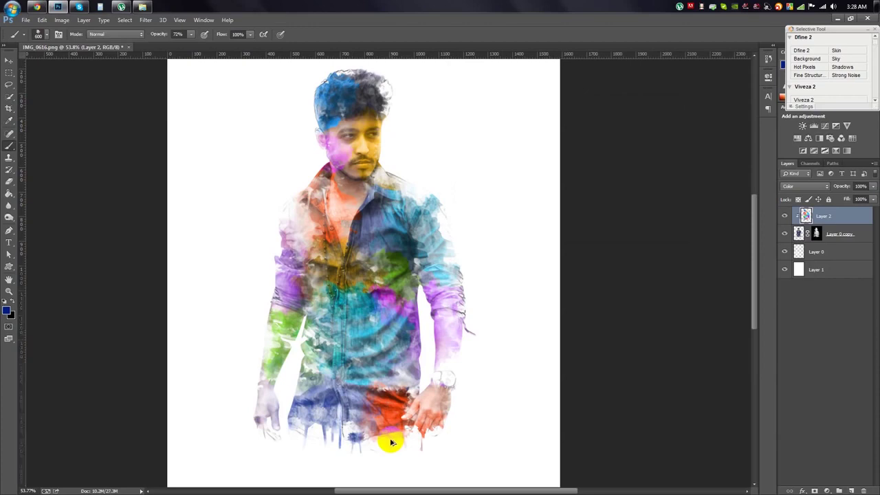
{"action": "scroll", "coordinate": [364, 275], "scroll_direction": "up", "scroll_amount": 3}
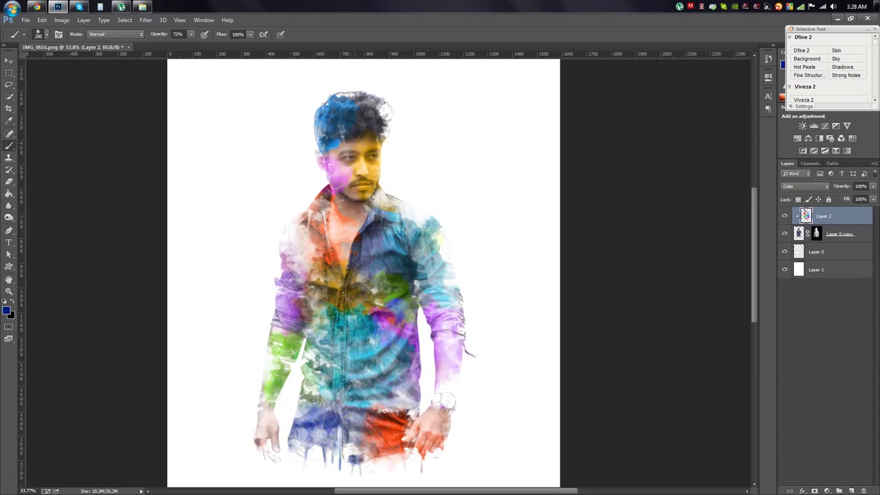
{"action": "scroll", "coordinate": [387, 154], "scroll_direction": "up", "scroll_amount": 2}
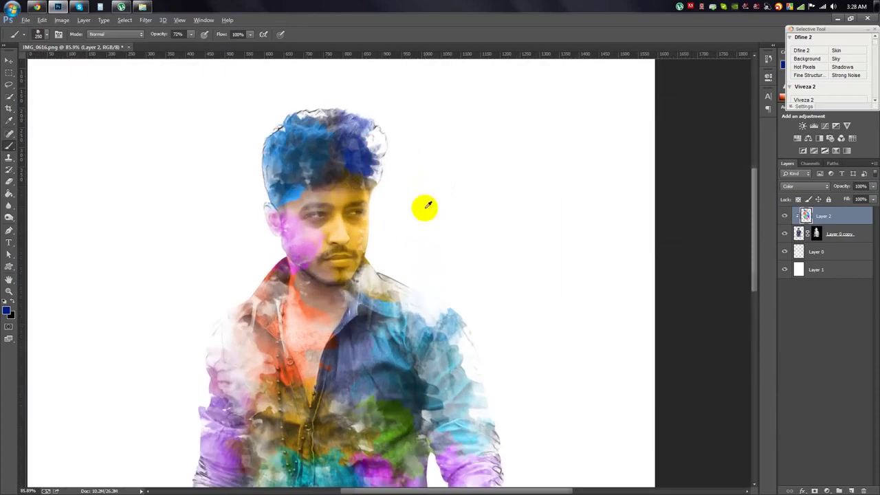
Shift the foreground colour from blue to magenta and review the shoulder and shirt
{"action": "left_click", "coordinate": [7, 311]}
{"action": "left_click_drag", "start_coordinate": [585, 132], "coordinate": [601, 110]}
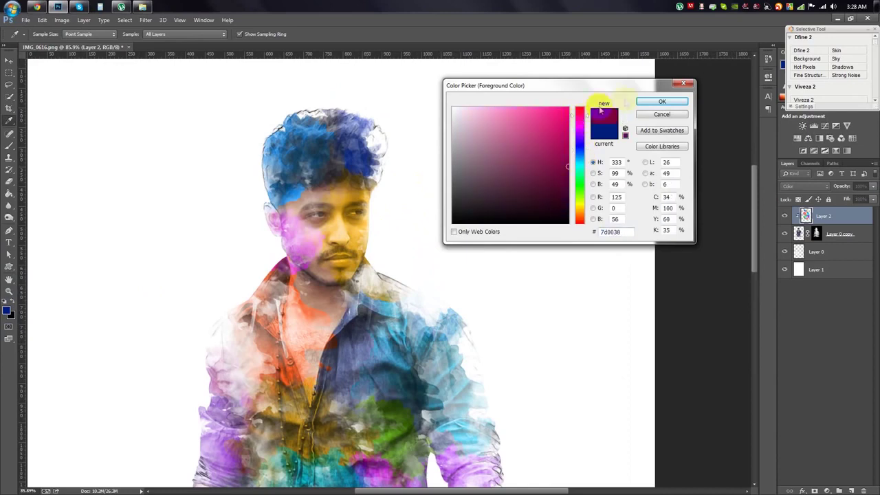
{"action": "left_click", "coordinate": [662, 101]}
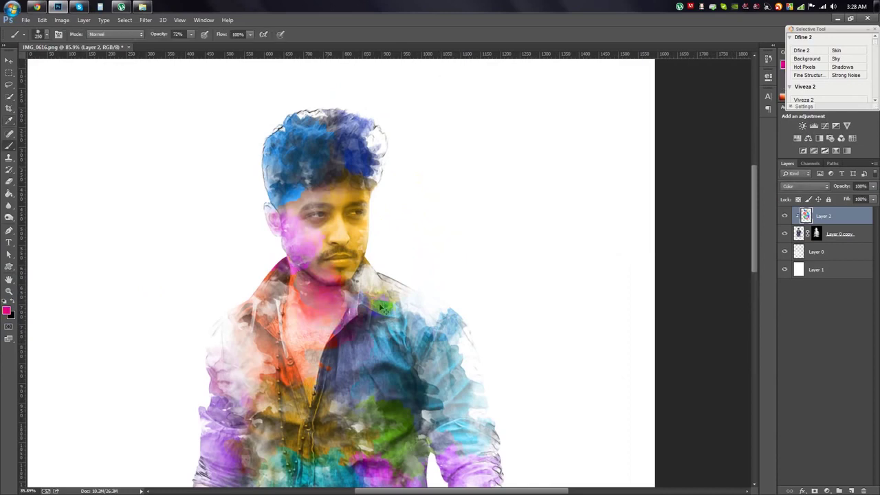
{"action": "scroll", "coordinate": [460, 293], "scroll_direction": "down", "scroll_amount": 2}
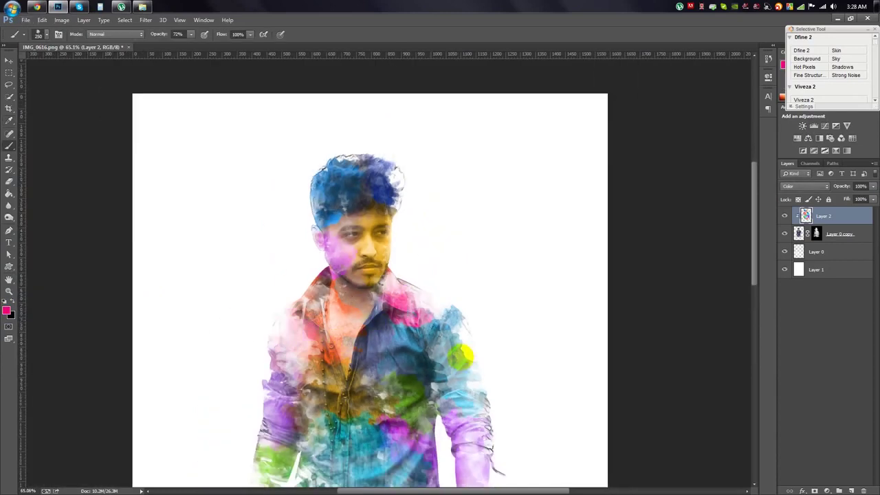
{"action": "scroll", "coordinate": [460, 357], "scroll_direction": "down", "scroll_amount": 2}
{"action": "scroll", "coordinate": [454, 412], "scroll_direction": "down", "scroll_amount": 2}
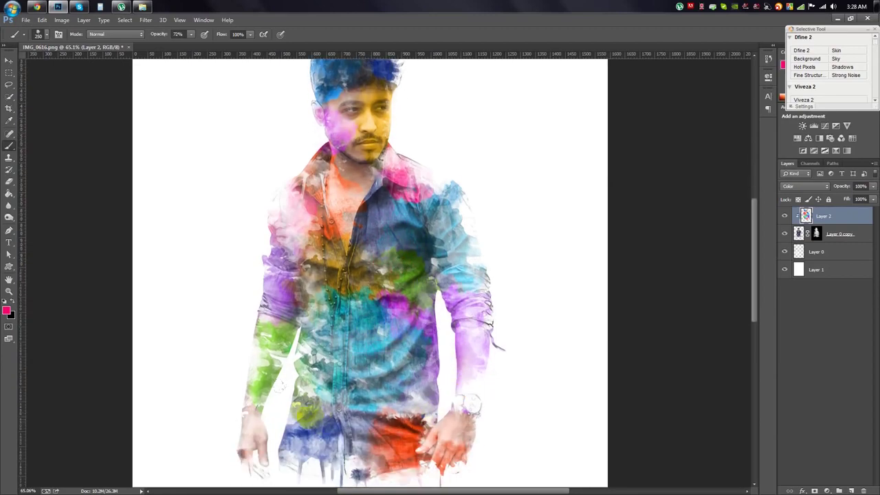
{"action": "scroll", "coordinate": [413, 386], "scroll_direction": "down", "scroll_amount": 2}
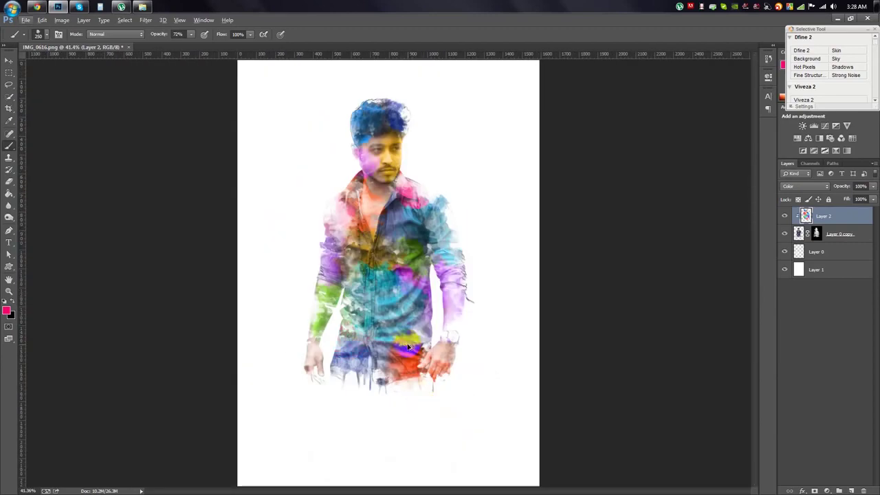
{"action": "scroll", "coordinate": [466, 353], "scroll_direction": "up", "scroll_amount": 1}
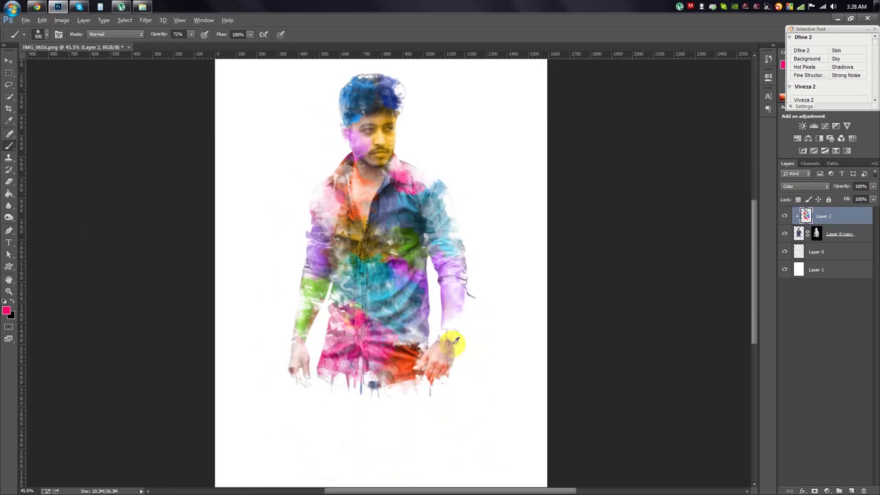
{"action": "left_click", "coordinate": [9, 61]}
{"action": "scroll", "coordinate": [309, 245], "scroll_direction": "down", "scroll_amount": 3}
{"action": "scroll", "coordinate": [310, 246], "scroll_direction": "up", "scroll_amount": 2}
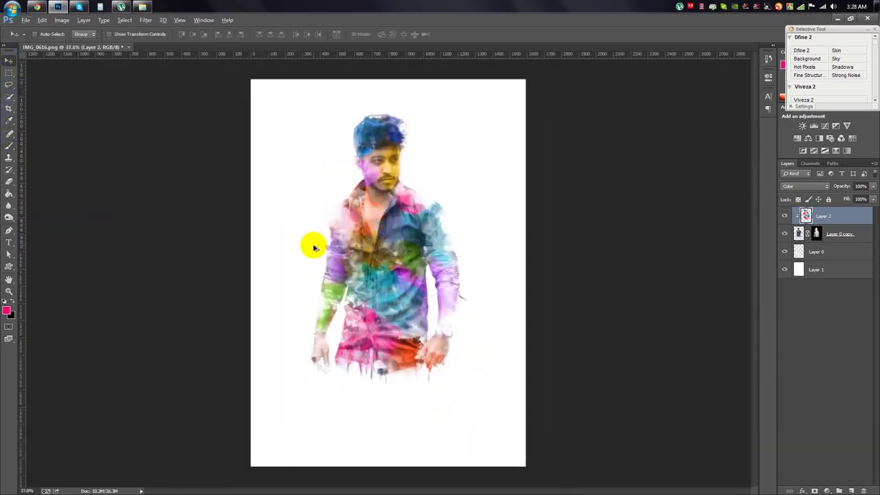
Add a black-to-white Gradient Fill layer above Layer 1
{"action": "left_click", "coordinate": [798, 252]}
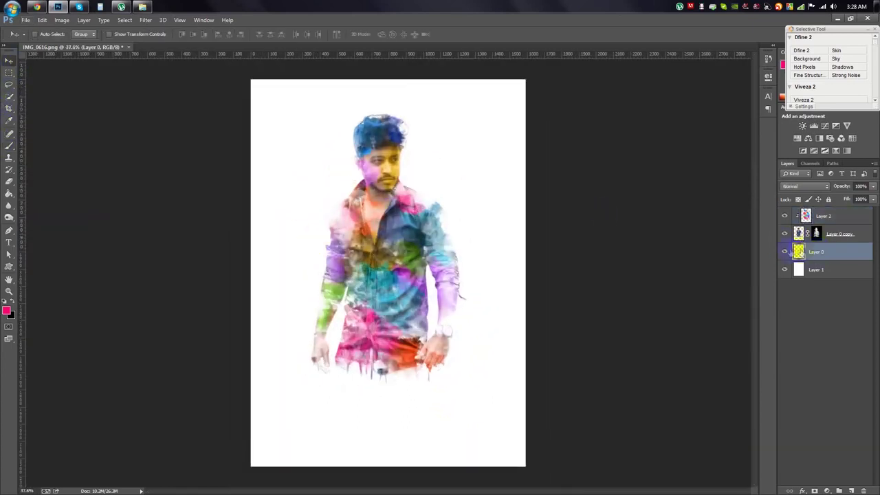
{"action": "left_click", "coordinate": [851, 489], "text": "ctrl"}
{"action": "left_click", "coordinate": [828, 490]}
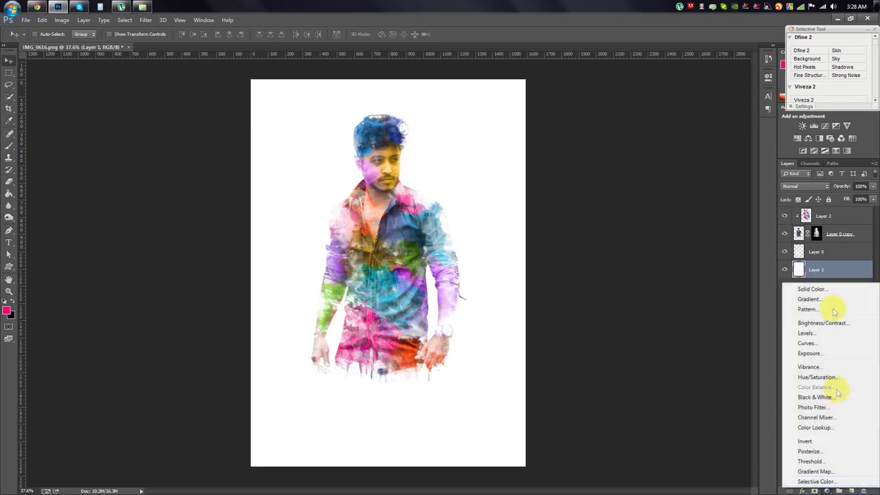
{"action": "left_click", "coordinate": [809, 300]}
{"action": "left_click", "coordinate": [658, 152]}
{"action": "double_click", "coordinate": [619, 171]}
Make the gradient Radial and reversed at 347% scale, and confirm it
{"action": "left_click", "coordinate": [625, 167]}
{"action": "left_click", "coordinate": [619, 182]}
{"action": "left_click", "coordinate": [608, 213]}
{"action": "left_click", "coordinate": [620, 185]}
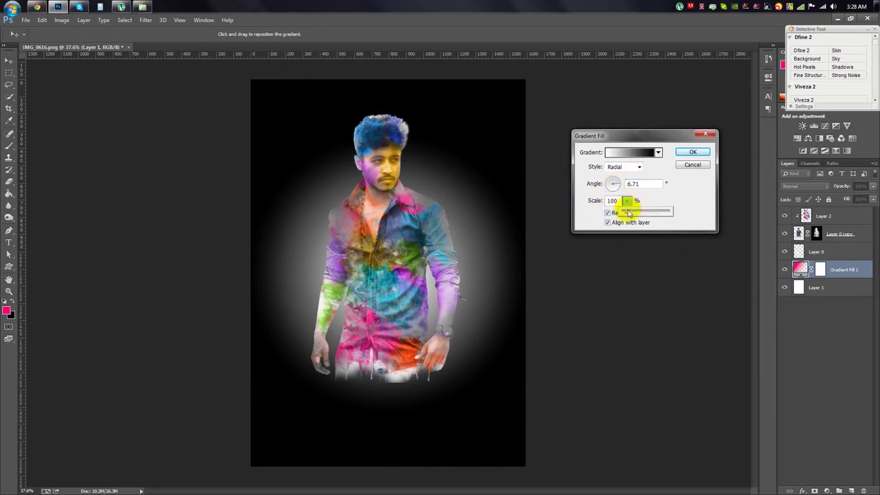
{"action": "left_click_drag", "start_coordinate": [627, 213], "coordinate": [634, 212]}
{"action": "left_click_drag", "start_coordinate": [447, 275], "coordinate": [449, 252]}
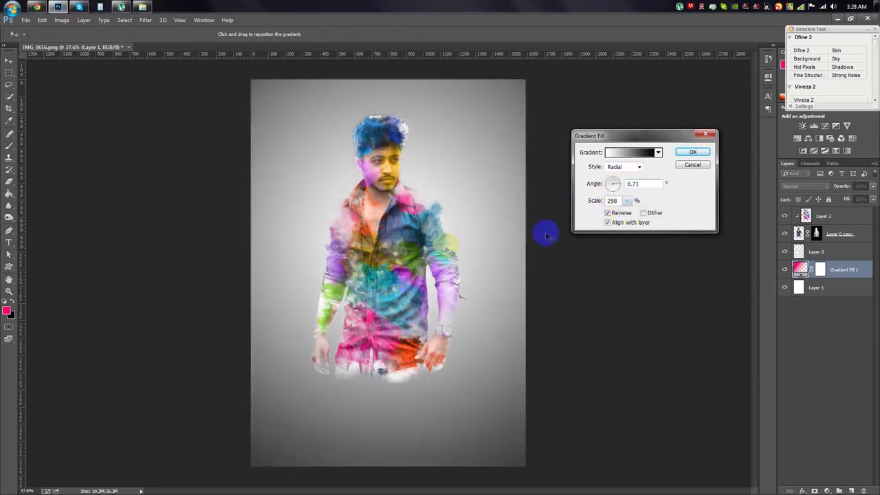
{"action": "left_click_drag", "start_coordinate": [629, 213], "coordinate": [631, 210]}
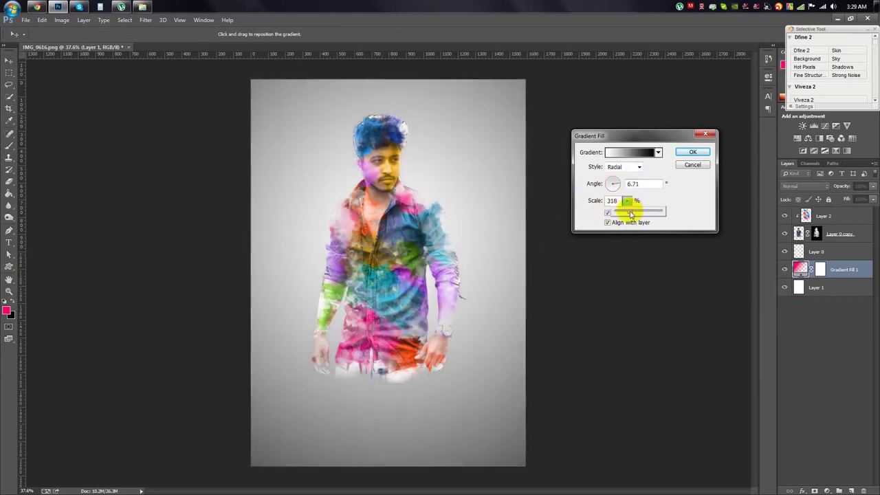
{"action": "left_click", "coordinate": [693, 152]}
Set the Gradient Fill layer's opacity to 40%
{"action": "type", "text": "40"}
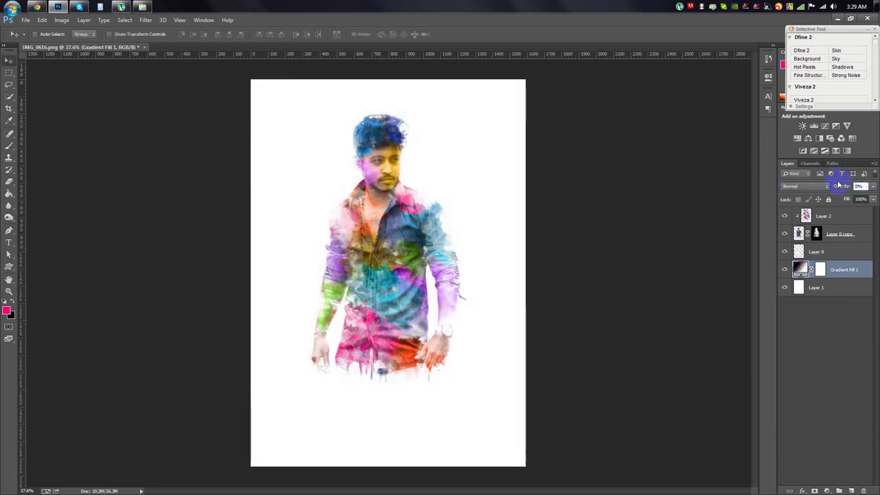
{"action": "left_click", "coordinate": [435, 386]}
{"action": "left_click_drag", "start_coordinate": [436, 387], "coordinate": [418, 378]}
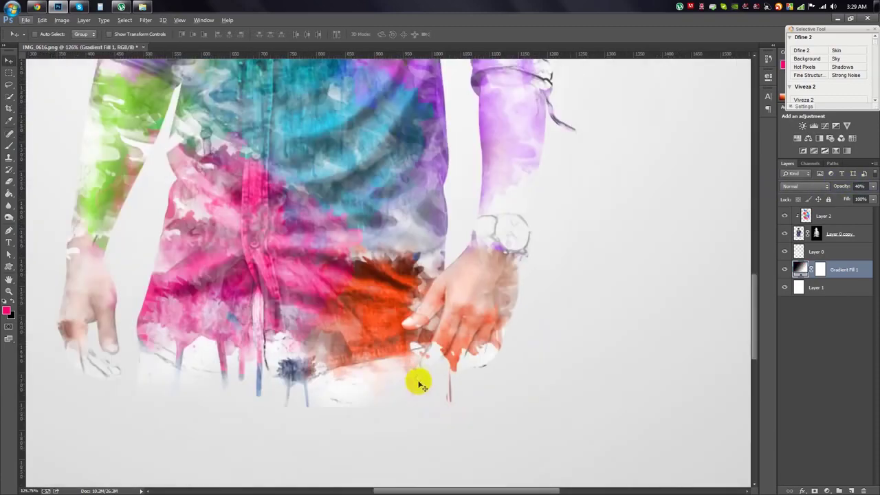
Select Layer 0 and choose the Eraser with a textured brush shape
{"action": "left_click", "coordinate": [816, 234]}
{"action": "left_click", "coordinate": [805, 251]}
{"action": "left_click", "coordinate": [9, 182]}
{"action": "right_click", "coordinate": [458, 379]}
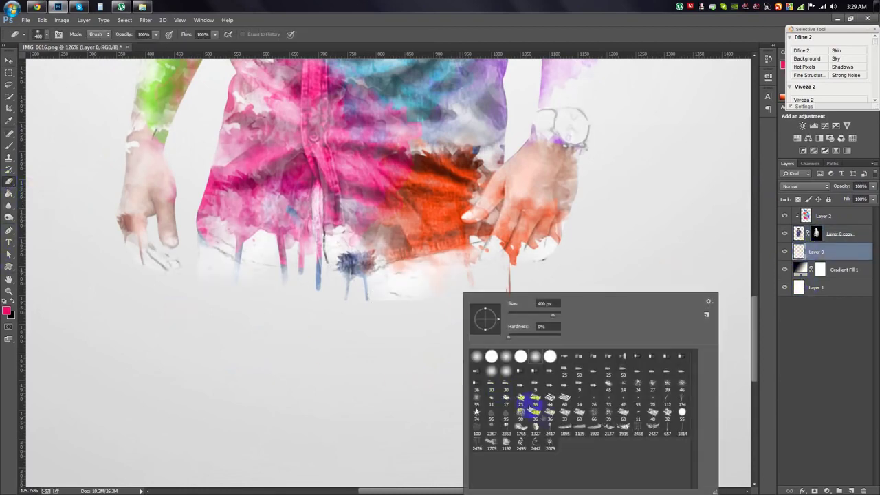
{"action": "left_click", "coordinate": [528, 430]}
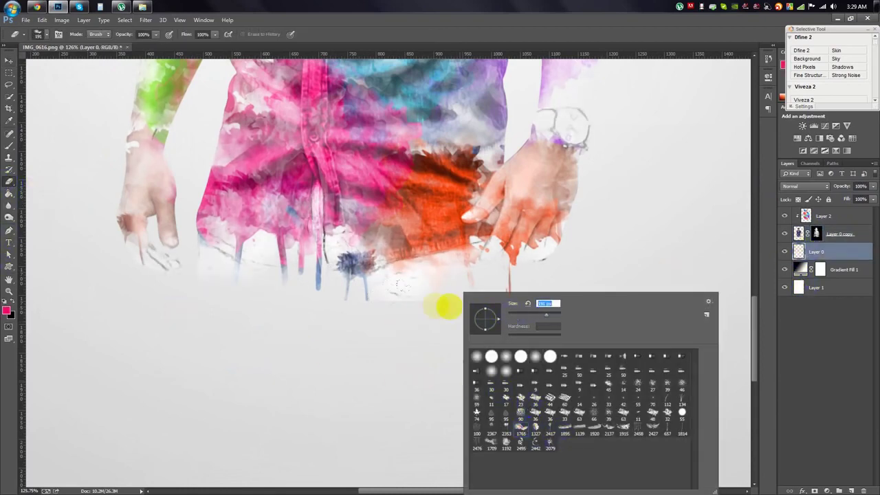
{"action": "left_click", "coordinate": [446, 306]}
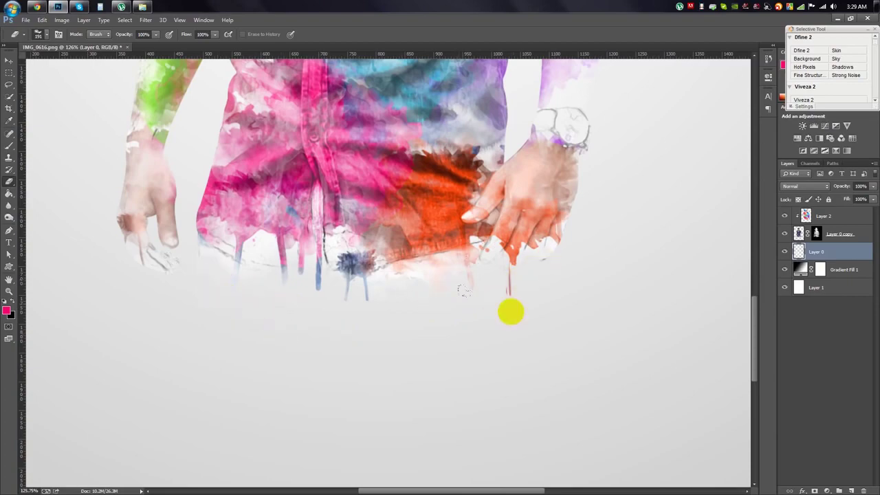
Look over the shirt hem area and add a new empty Layer 3 above Layer 0
{"action": "scroll", "coordinate": [464, 290], "scroll_direction": "up", "scroll_amount": 2}
{"action": "scroll", "coordinate": [197, 229], "scroll_direction": "up", "scroll_amount": 2}
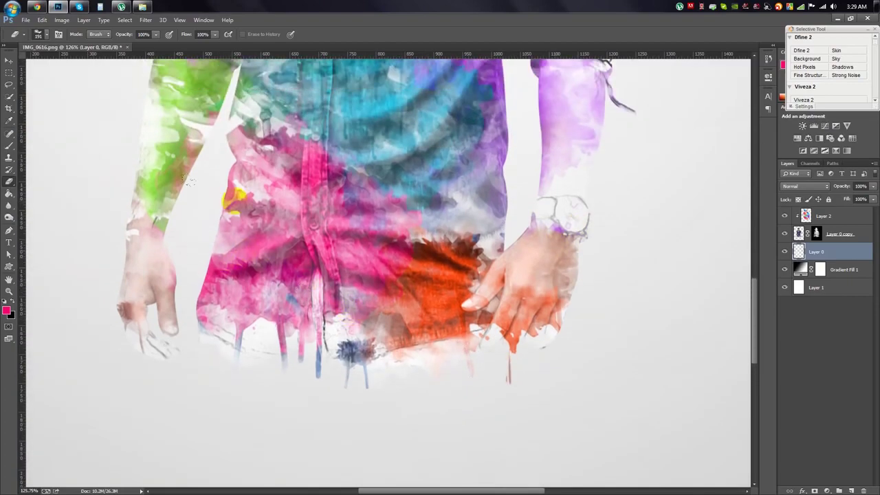
{"action": "scroll", "coordinate": [192, 234], "scroll_direction": "down", "scroll_amount": 2}
{"action": "scroll", "coordinate": [203, 255], "scroll_direction": "down", "scroll_amount": 2}
{"action": "scroll", "coordinate": [208, 264], "scroll_direction": "down", "scroll_amount": 2}
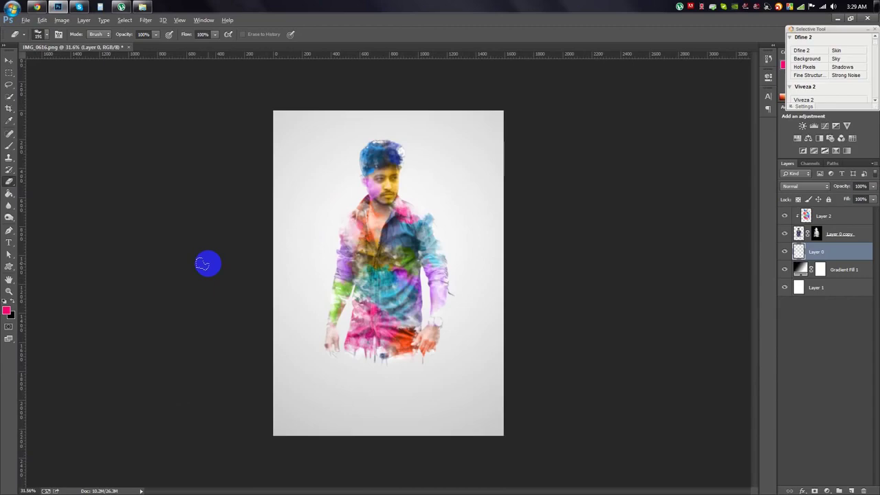
{"action": "scroll", "coordinate": [202, 263], "scroll_direction": "up", "scroll_amount": 2}
{"action": "scroll", "coordinate": [465, 409], "scroll_direction": "up", "scroll_amount": 4}
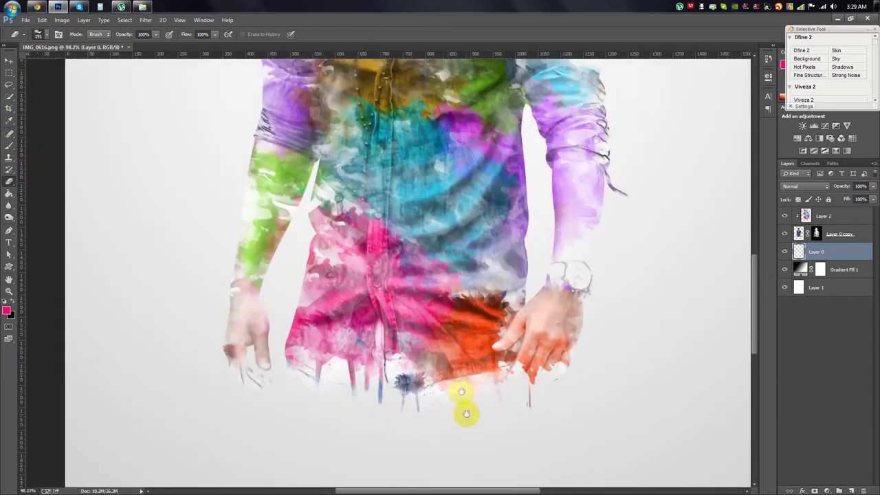
{"action": "left_click", "coordinate": [852, 490]}
With the Brush, paint a pink wash and drips below the shirt
{"action": "key", "text": "b"}
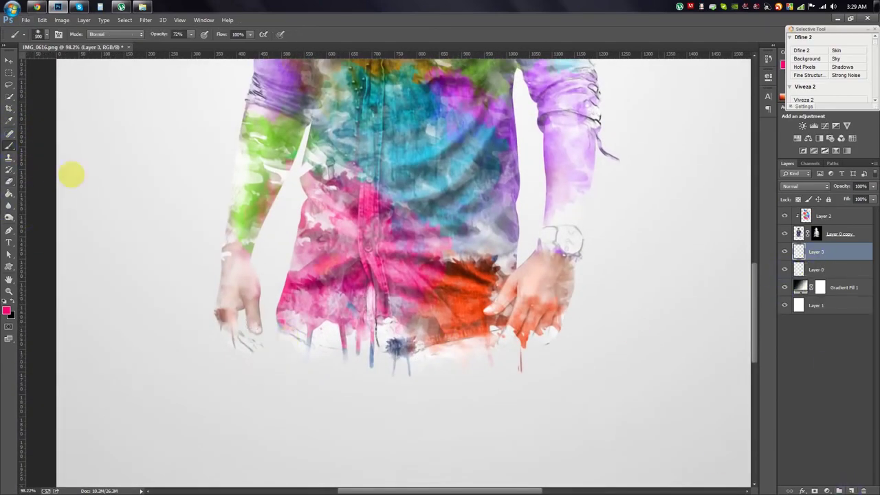
{"action": "right_click", "coordinate": [428, 368]}
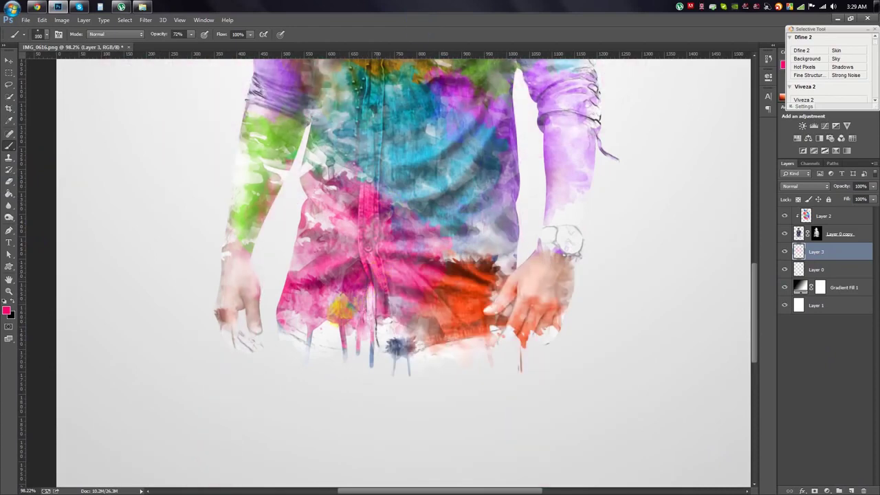
{"action": "left_click_drag", "start_coordinate": [311, 334], "coordinate": [397, 315]}
Paint thin orange-red drips under the hem with a 63 px brush
{"action": "left_click", "coordinate": [9, 316]}
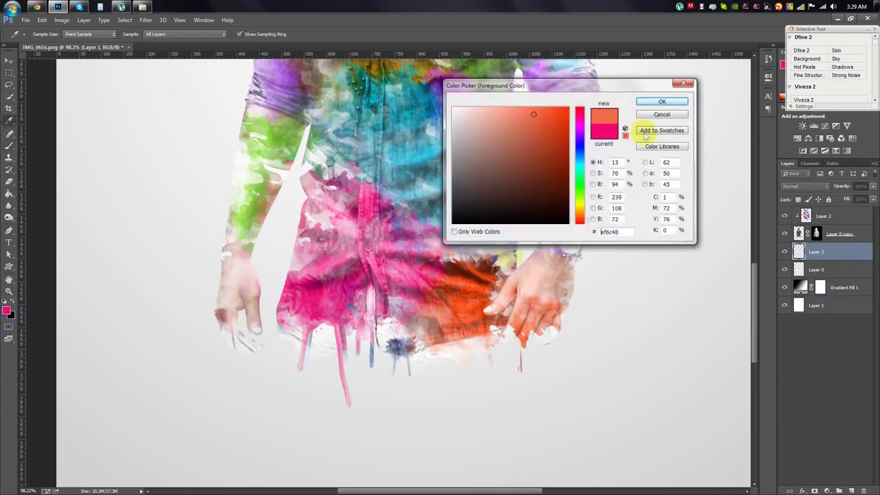
{"action": "left_click", "coordinate": [563, 147]}
{"action": "left_click", "coordinate": [673, 92]}
{"action": "right_click", "coordinate": [469, 306]}
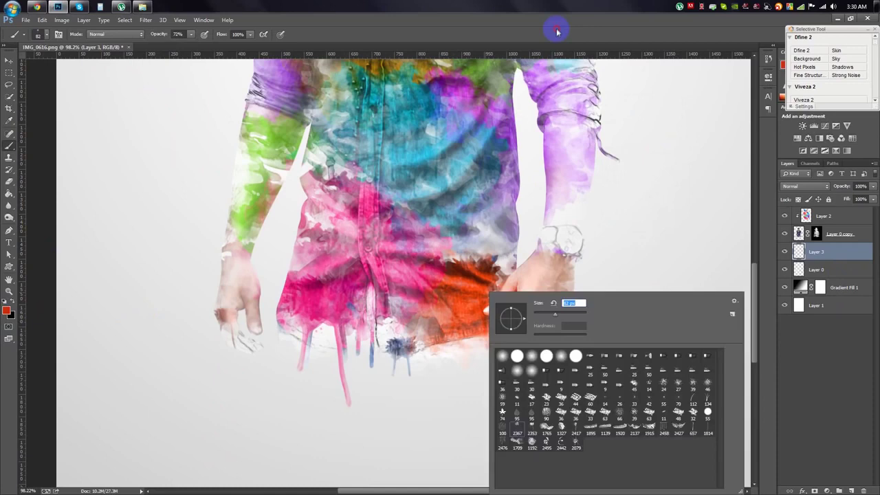
{"action": "key", "text": "Return"}
{"action": "left_click_drag", "start_coordinate": [473, 318], "coordinate": [481, 289]}
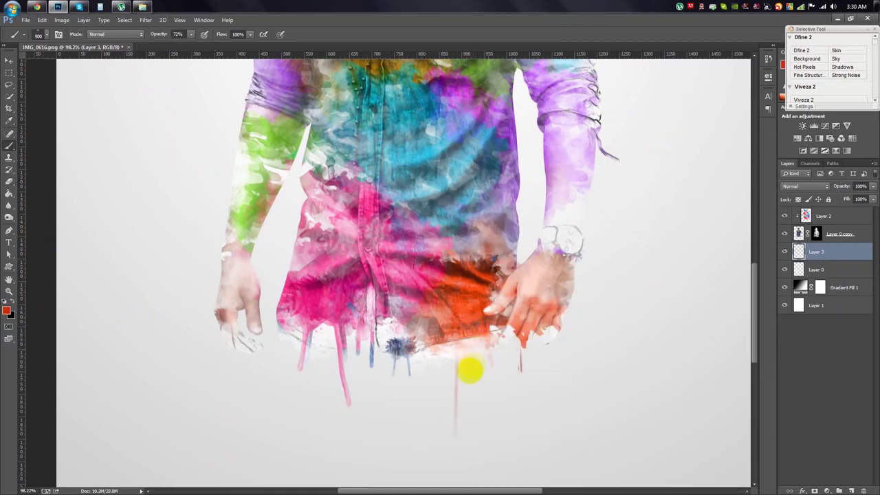
{"action": "left_click", "coordinate": [458, 365]}
{"action": "key", "text": "ctrl+z"}
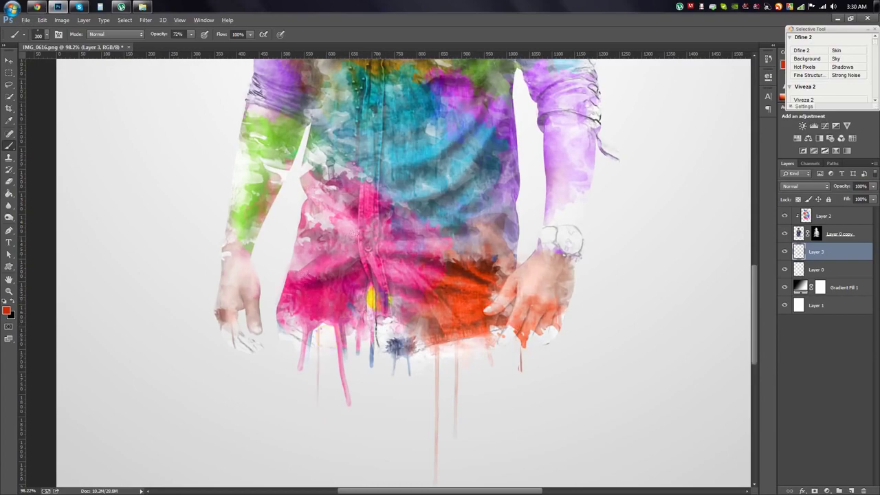
Select Layer 2 and bring up its blend mode choices
{"action": "scroll", "coordinate": [396, 275], "scroll_direction": "down", "scroll_amount": 5}
{"action": "scroll", "coordinate": [395, 275], "scroll_direction": "up", "scroll_amount": 2}
{"action": "scroll", "coordinate": [514, 297], "scroll_direction": "up", "scroll_amount": 2}
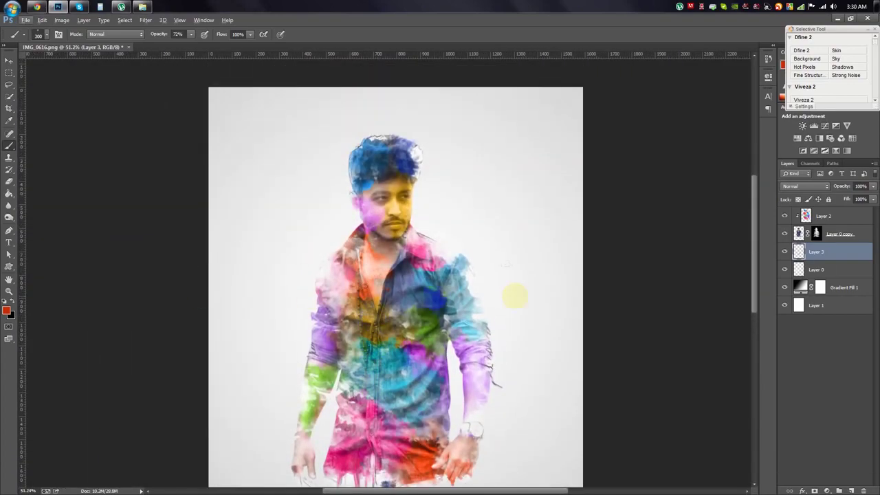
{"action": "left_click", "coordinate": [830, 222]}
{"action": "left_click", "coordinate": [806, 186]}
Compare Overlay and other blend modes, then set Layer 2 to Color
{"action": "left_click", "coordinate": [796, 306]}
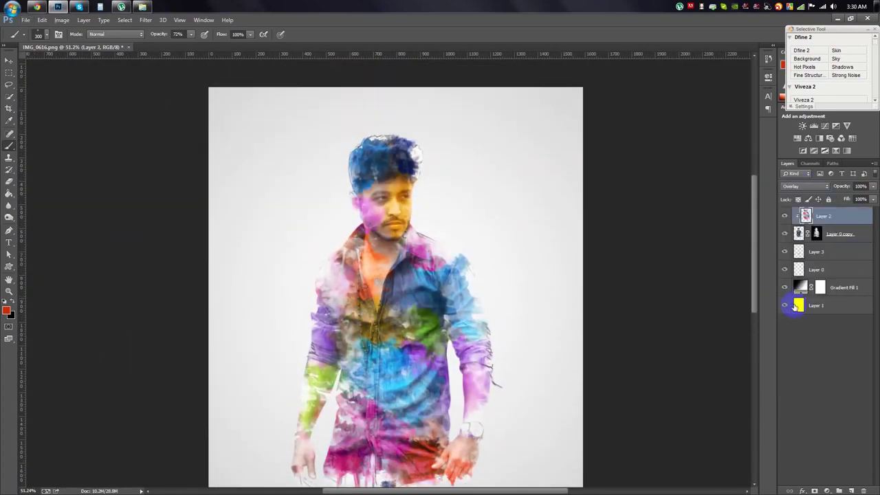
{"action": "key", "text": "Down"}
{"action": "key", "text": "Down"}
{"action": "key", "text": "Down"}
{"action": "key", "text": "Down"}
{"action": "key", "text": "Down"}
{"action": "key", "text": "Down"}
{"action": "key", "text": "Down"}
{"action": "key", "text": "Down"}
{"action": "key", "text": "Down"}
{"action": "key", "text": "Down"}
{"action": "left_click", "coordinate": [805, 187]}
{"action": "left_click", "coordinate": [798, 411]}
{"action": "key", "text": "v"}
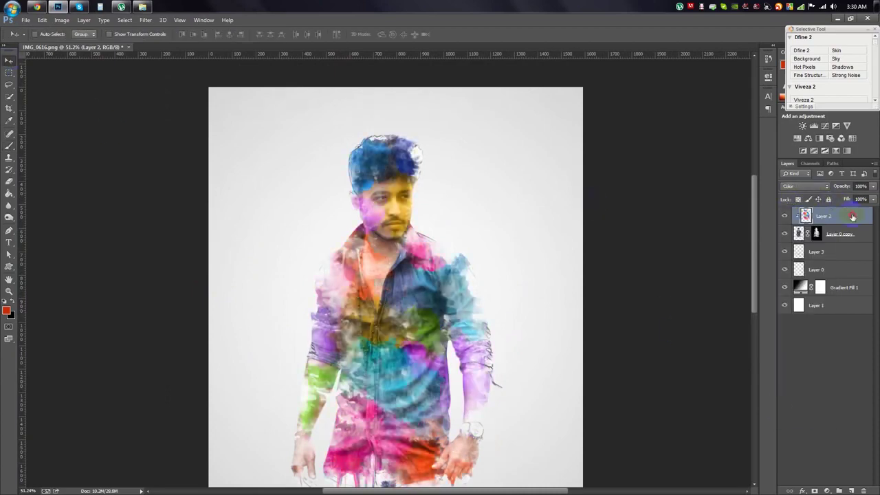
Deepen Layer 2's colours with Levels at 39/2.81/206
{"action": "left_click", "coordinate": [61, 19]}
{"action": "left_click", "coordinate": [192, 49]}
{"action": "mouse_move", "coordinate": [470, 205]}
{"action": "left_mouse_down"}
{"action": "mouse_move", "coordinate": [563, 205]}
{"action": "mouse_move", "coordinate": [499, 206]}
{"action": "left_mouse_up"}
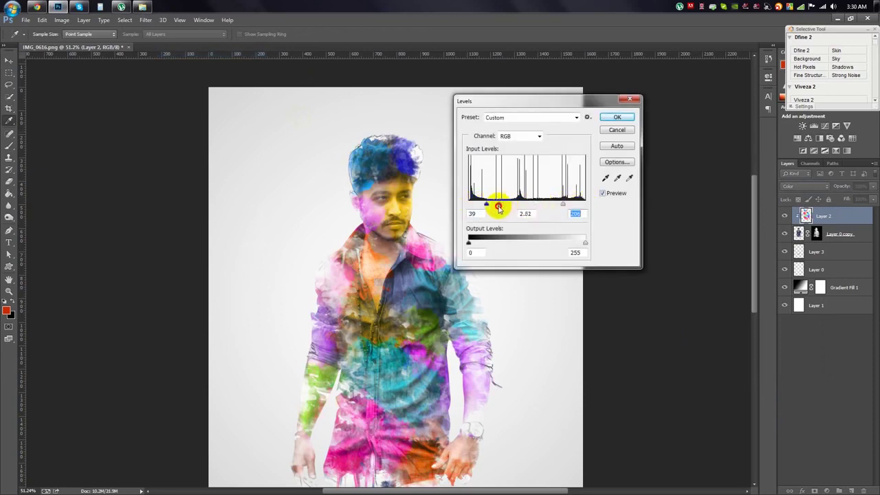
{"action": "left_click", "coordinate": [617, 117]}
{"action": "key", "text": "ctrl+minus"}
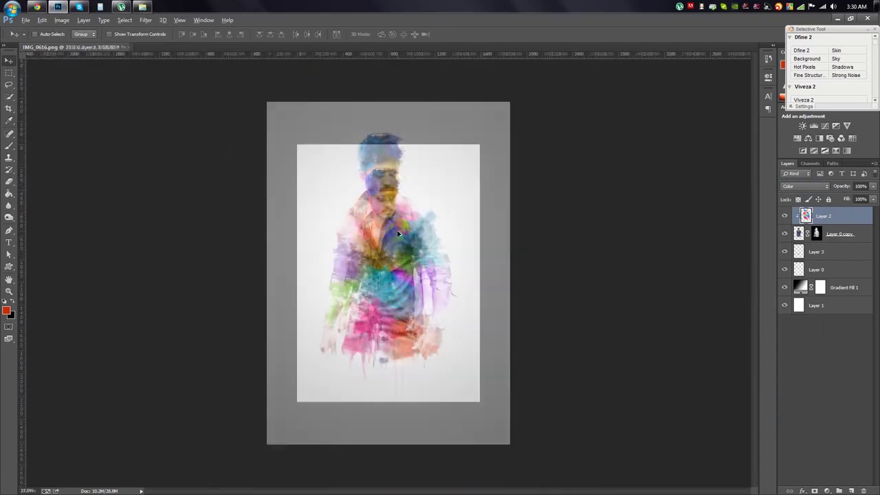
Select the figure layers and nudge them slightly down and to the right
{"action": "left_click", "coordinate": [831, 261], "text": "shift"}
{"action": "left_click_drag", "start_coordinate": [482, 222], "coordinate": [486, 227]}
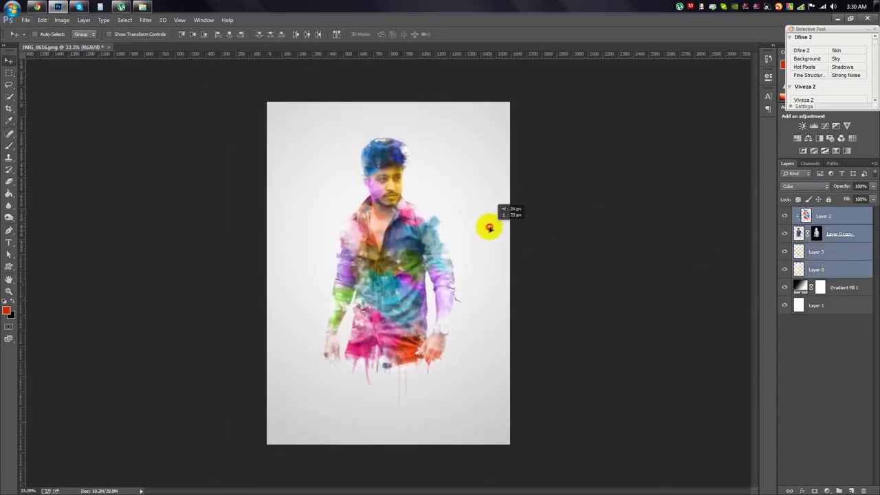
{"action": "scroll", "coordinate": [412, 199], "scroll_direction": "up", "scroll_amount": 3}
{"action": "scroll", "coordinate": [406, 192], "scroll_direction": "up", "scroll_amount": 3}
{"action": "scroll", "coordinate": [406, 193], "scroll_direction": "up", "scroll_amount": 3}
On Layer 0 copy's mask, clean the purple tint off the eye and tidy the collar
{"action": "left_click", "coordinate": [831, 219]}
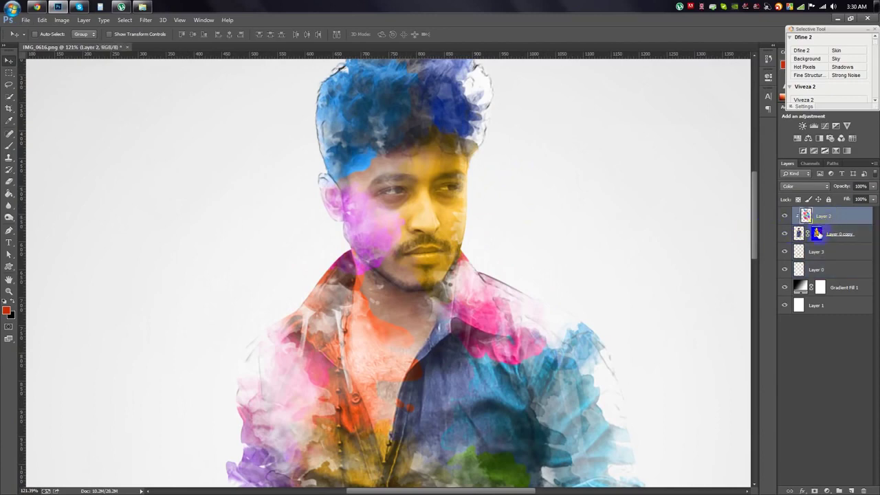
{"action": "left_click", "coordinate": [817, 234]}
{"action": "key", "text": "b"}
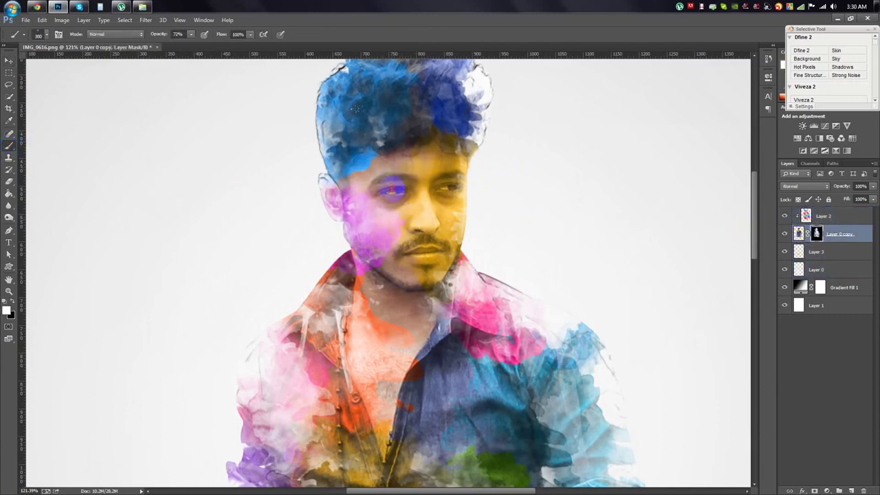
{"action": "left_click_drag", "start_coordinate": [355, 108], "coordinate": [387, 152]}
{"action": "left_click_drag", "start_coordinate": [419, 306], "coordinate": [481, 316]}
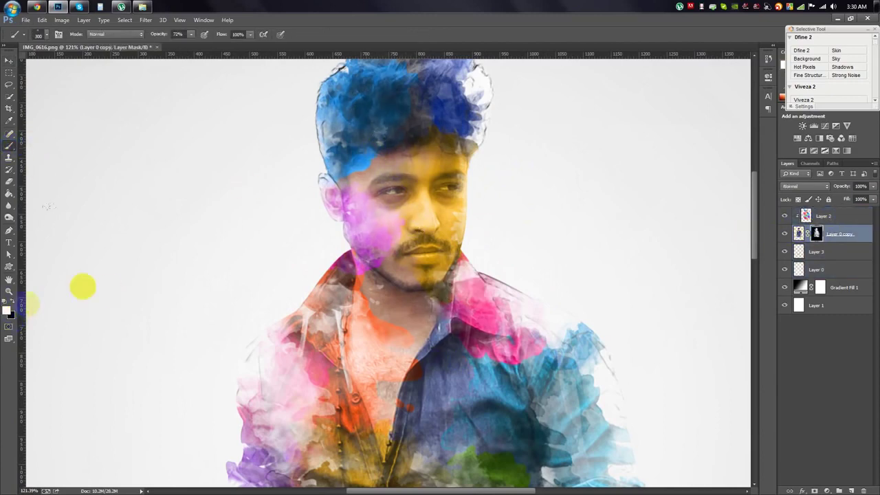
{"action": "key", "text": "ctrl+0"}
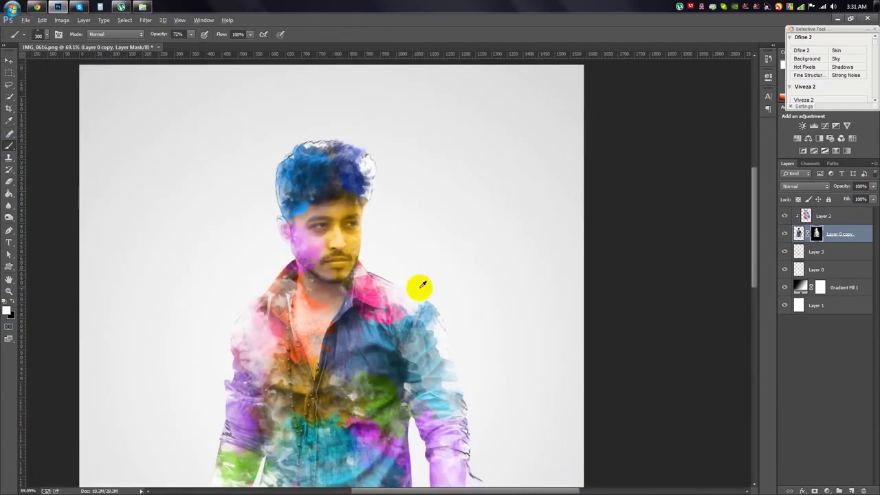
{"action": "scroll", "coordinate": [422, 284], "scroll_direction": "up", "scroll_amount": 2}
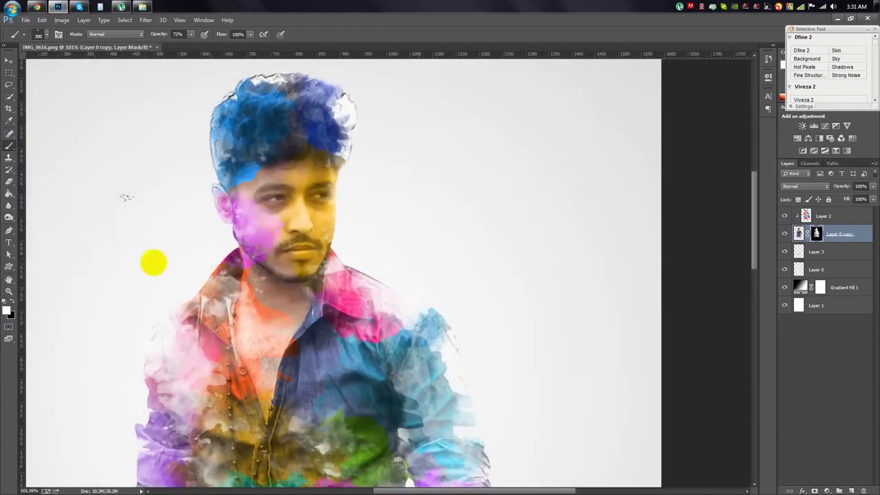
{"action": "key", "text": "ctrl+z"}
{"action": "left_click", "coordinate": [172, 70]}
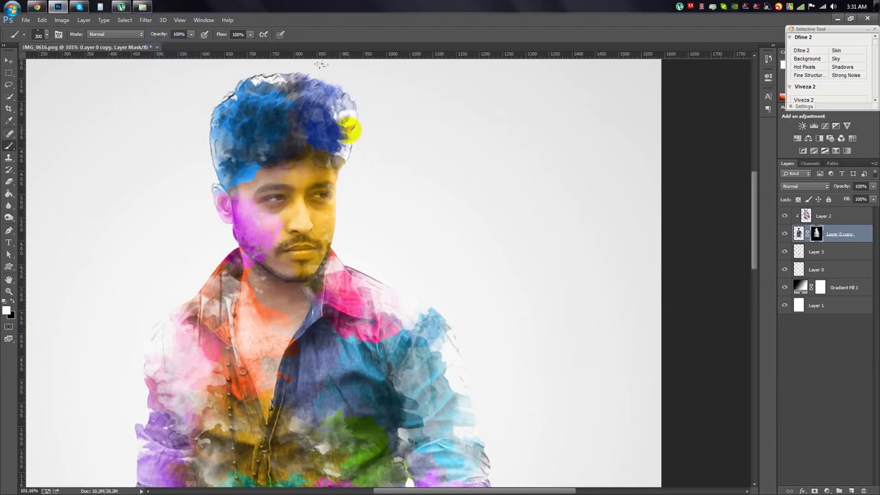
Set the brush size to 181 px
{"action": "scroll", "coordinate": [240, 385], "scroll_direction": "down", "scroll_amount": 1}
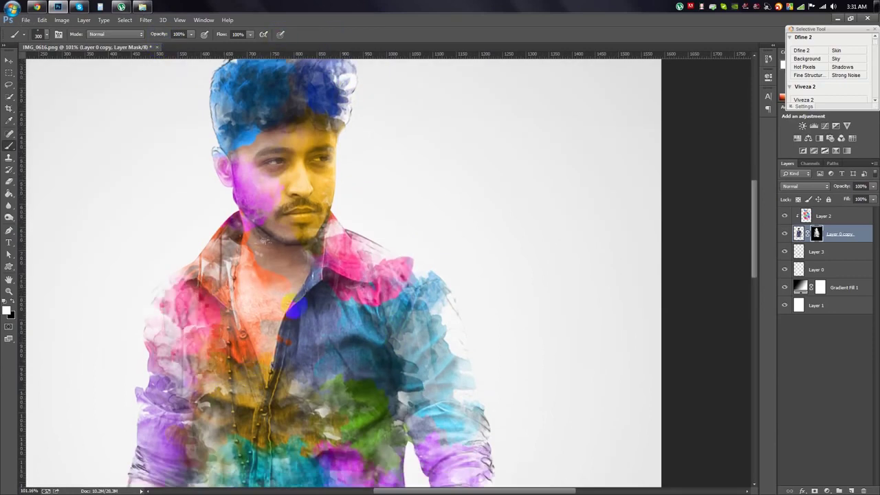
{"action": "right_click", "coordinate": [344, 318]}
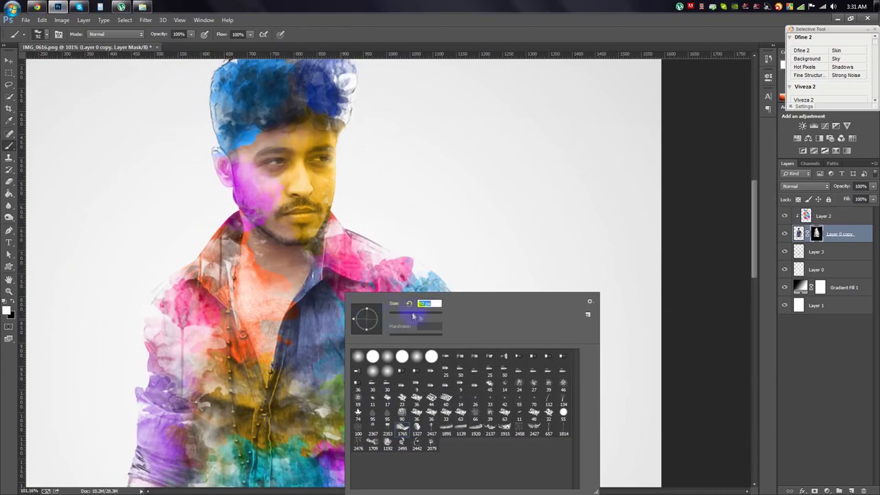
{"action": "key", "text": "Return"}
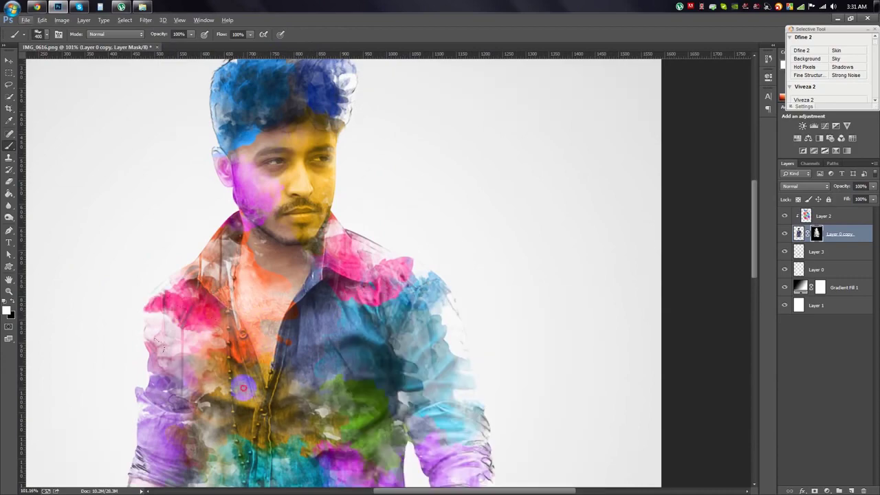
{"action": "scroll", "coordinate": [247, 378], "scroll_direction": "down", "scroll_amount": 2}
{"action": "scroll", "coordinate": [560, 365], "scroll_direction": "down", "scroll_amount": 3}
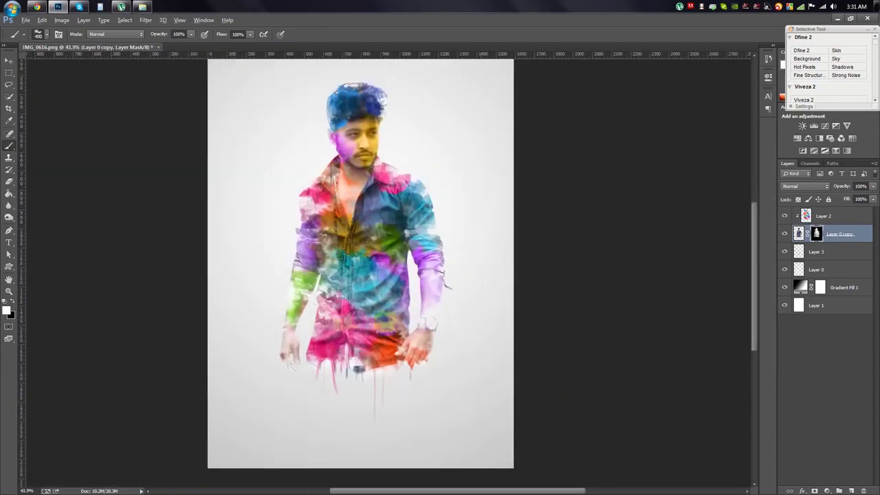
{"action": "scroll", "coordinate": [309, 383], "scroll_direction": "up", "scroll_amount": 2}
Mask out the green forearm, bring back the wrist and wristwatch, and fade the hem drips
{"action": "mouse_move", "coordinate": [238, 271]}
{"action": "left_mouse_down"}
{"action": "mouse_move", "coordinate": [296, 289]}
{"action": "mouse_move", "coordinate": [258, 259]}
{"action": "left_mouse_up"}
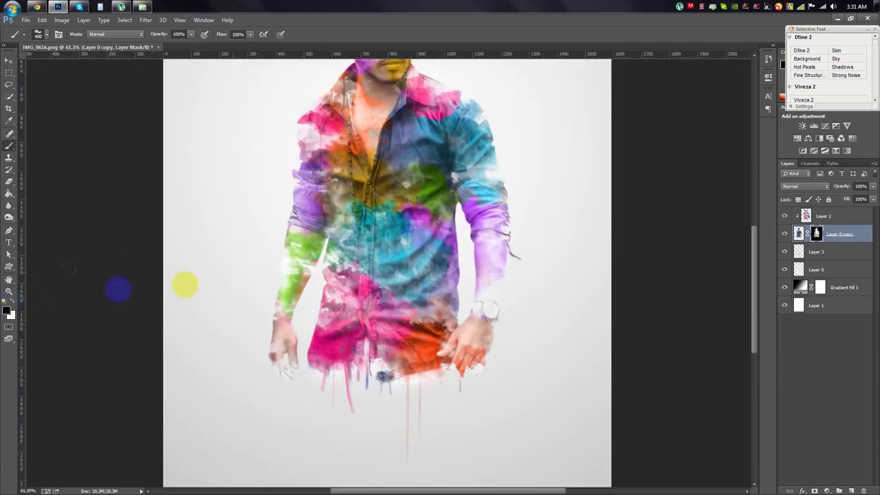
{"action": "left_click_drag", "start_coordinate": [290, 269], "coordinate": [275, 301]}
{"action": "left_click_drag", "start_coordinate": [557, 277], "coordinate": [545, 352]}
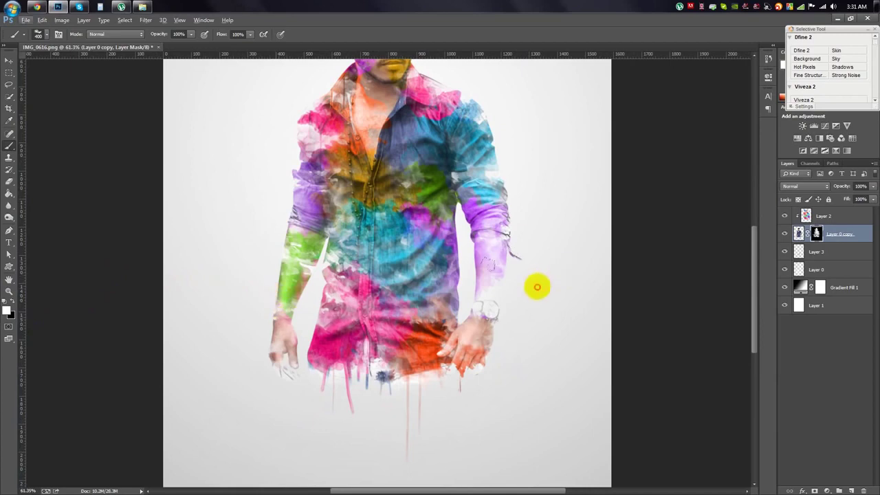
{"action": "left_click_drag", "start_coordinate": [496, 329], "coordinate": [343, 403]}
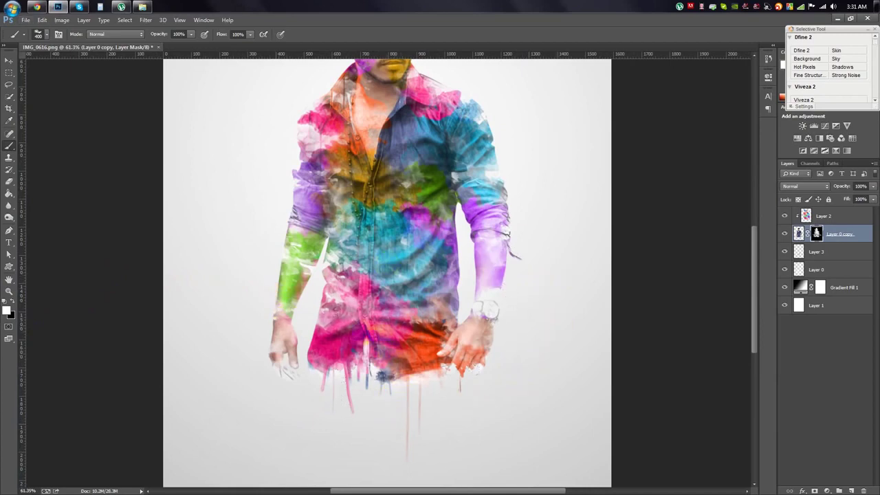
{"action": "left_click_drag", "start_coordinate": [305, 328], "coordinate": [334, 409]}
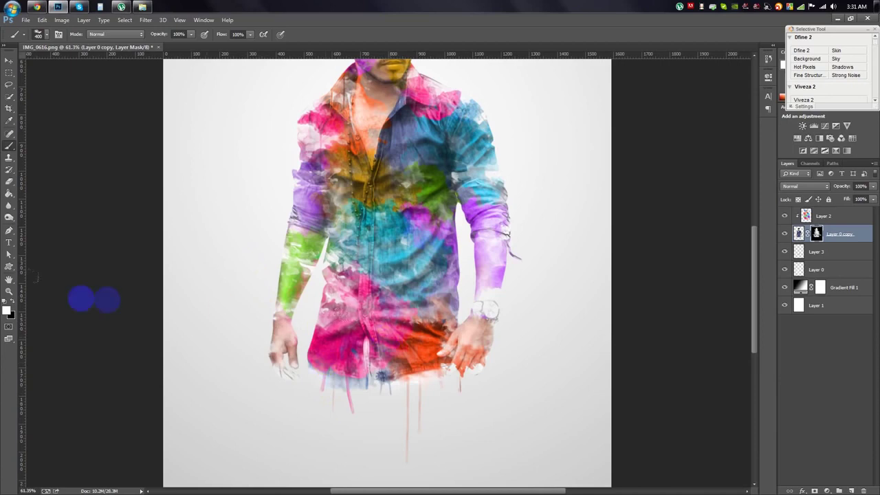
{"action": "left_click", "coordinate": [825, 216]}
{"action": "left_click", "coordinate": [300, 380]}
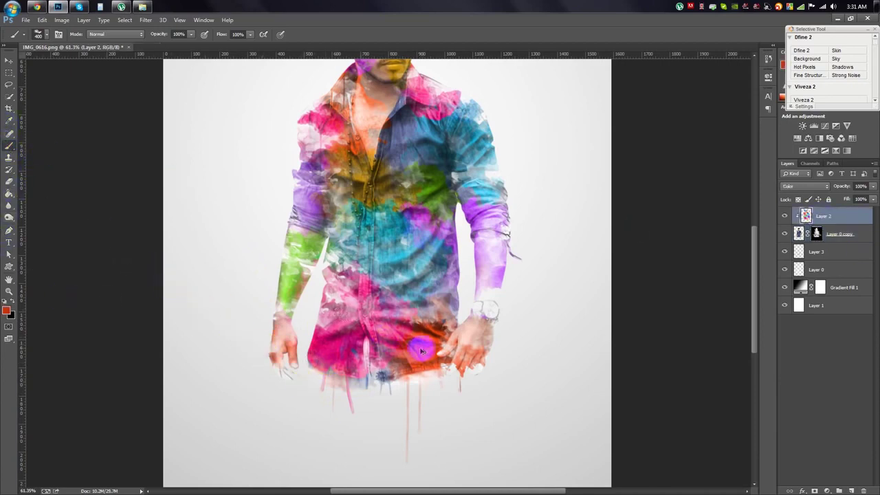
Try a blue brush stroke at the shirt hem on Layer 0 copy, then undo it
{"action": "key", "text": "alt+bracketleft"}
{"action": "left_click", "coordinate": [7, 310]}
{"action": "left_click", "coordinate": [582, 154]}
{"action": "left_click_drag", "start_coordinate": [581, 154], "coordinate": [582, 150]}
{"action": "left_click", "coordinate": [661, 101]}
{"action": "key", "text": "b"}
{"action": "left_click_drag", "start_coordinate": [265, 354], "coordinate": [306, 372]}
{"action": "key", "text": "ctrl+z"}
{"action": "key", "text": "alt+bracketright"}
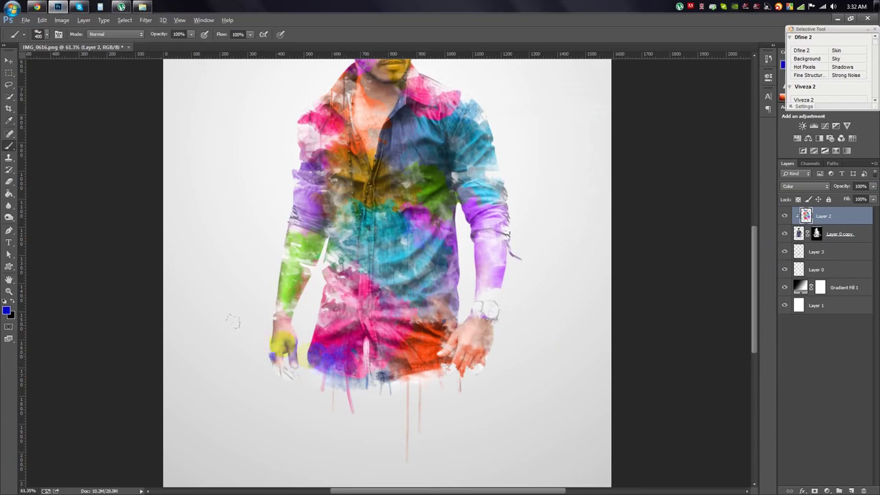
Re-edit Gradient Fill 1 to a 300% scale and 0° angle
{"action": "scroll", "coordinate": [470, 306], "scroll_direction": "down", "scroll_amount": 3}
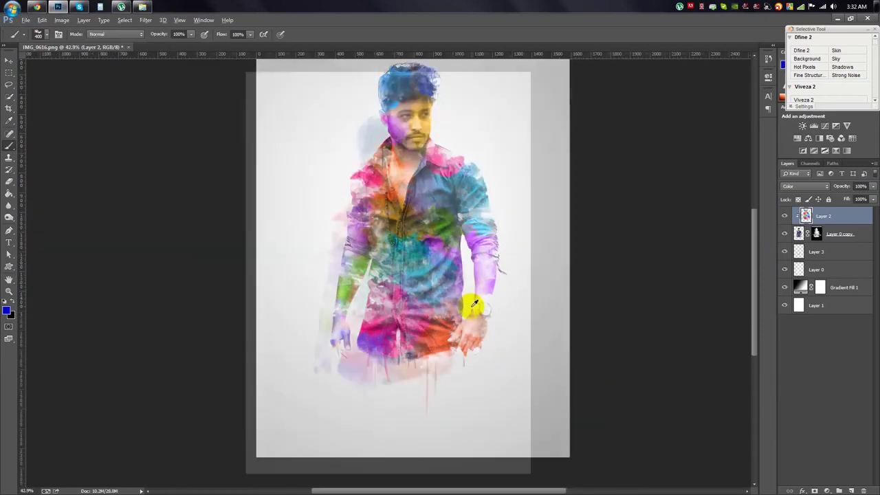
{"action": "key", "text": "v"}
{"action": "double_click", "coordinate": [798, 289]}
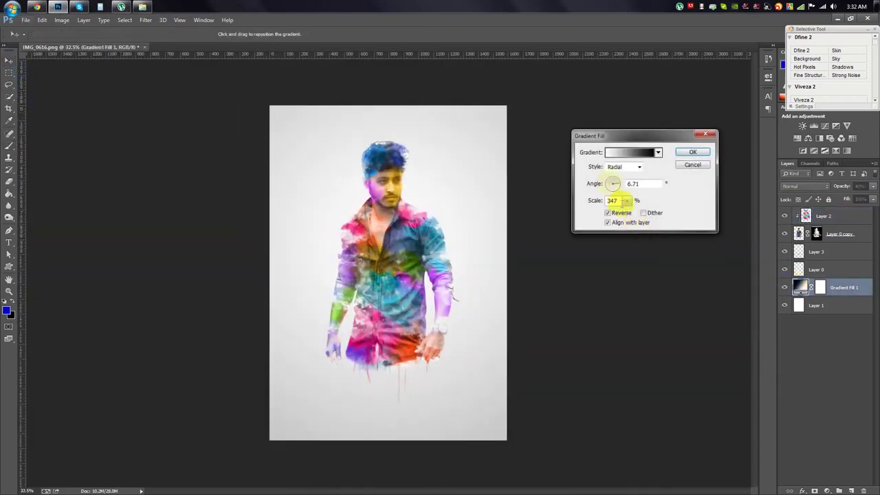
{"action": "left_click_drag", "start_coordinate": [623, 212], "coordinate": [628, 214]}
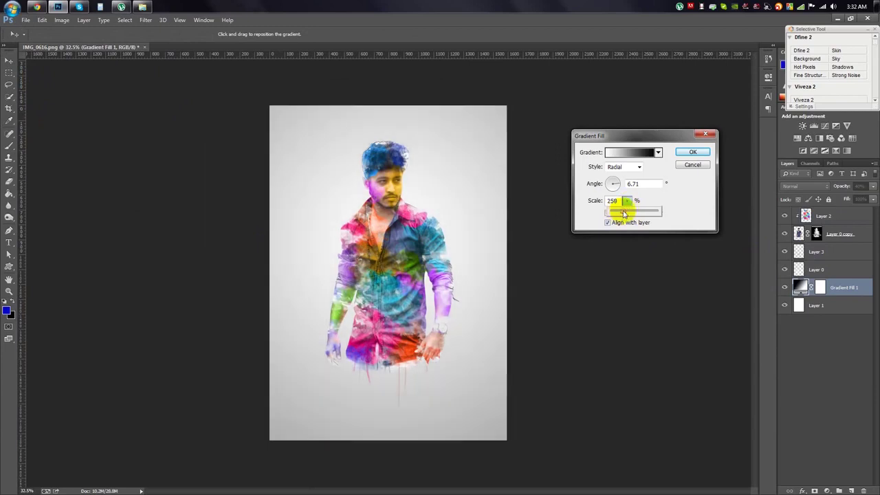
{"action": "left_click_drag", "start_coordinate": [593, 200], "coordinate": [590, 200]}
{"action": "type", "text": "300"}
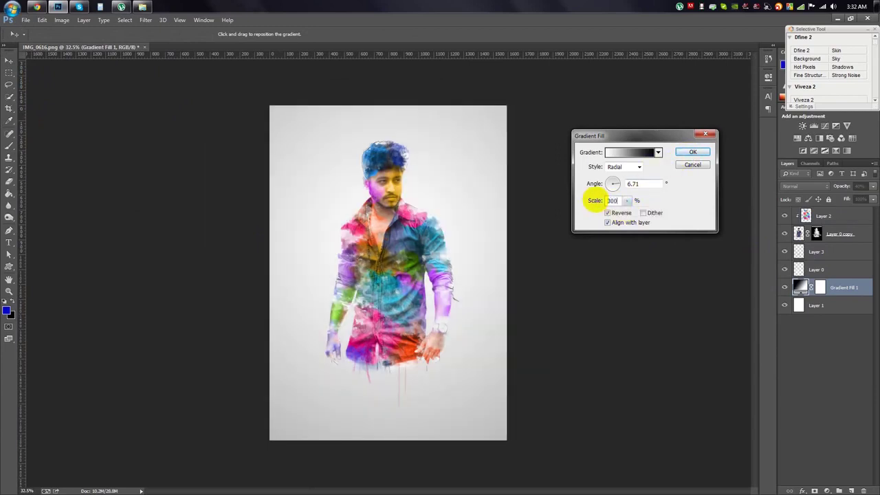
{"action": "left_click", "coordinate": [607, 184]}
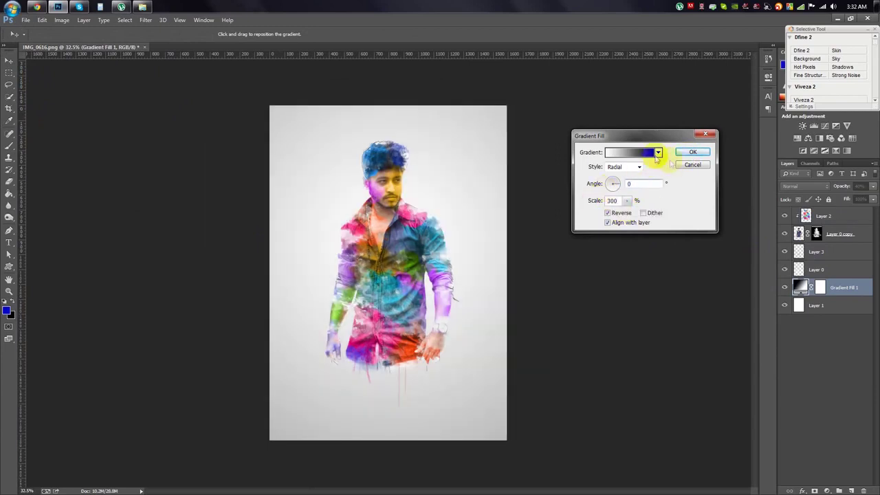
{"action": "left_click", "coordinate": [693, 152]}
{"action": "scroll", "coordinate": [426, 214], "scroll_direction": "up", "scroll_amount": 1}
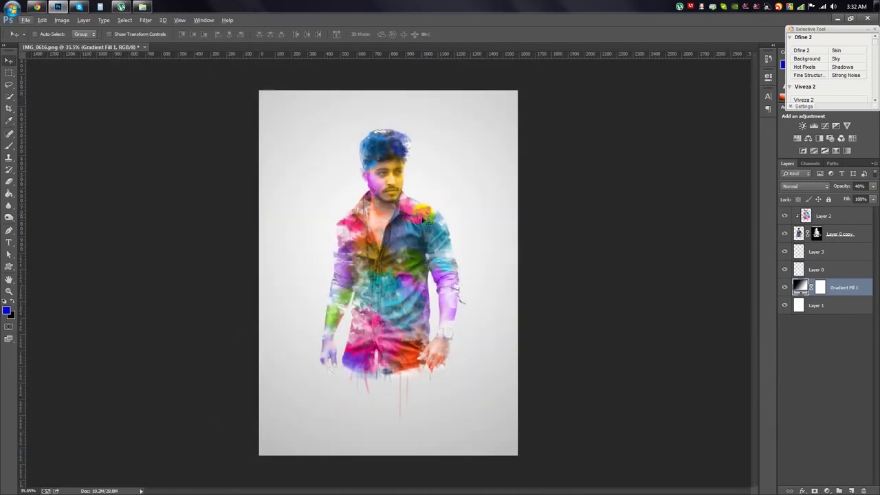
{"action": "left_click", "coordinate": [815, 269]}
{"action": "scroll", "coordinate": [412, 137], "scroll_direction": "up", "scroll_amount": 2}
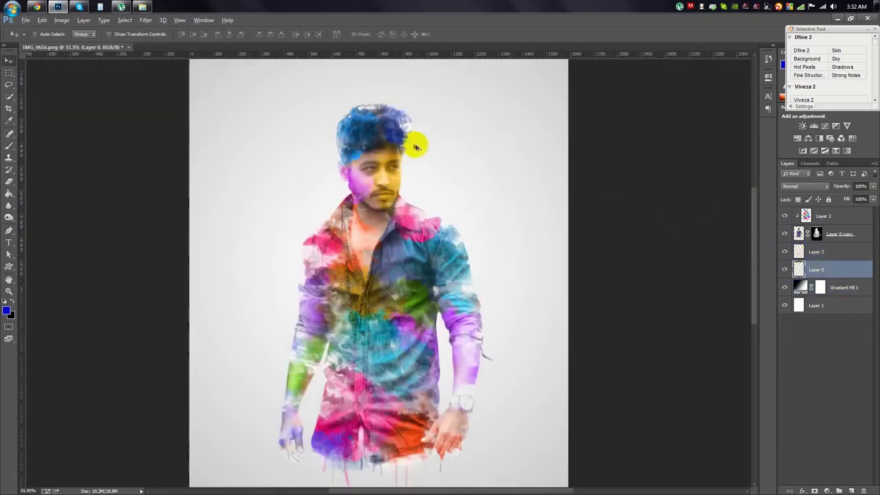
Tidy the figure's edges with the eraser and a brush on Layer 0 copy's mask
{"action": "scroll", "coordinate": [413, 138], "scroll_direction": "up", "scroll_amount": 2}
{"action": "key", "text": "e"}
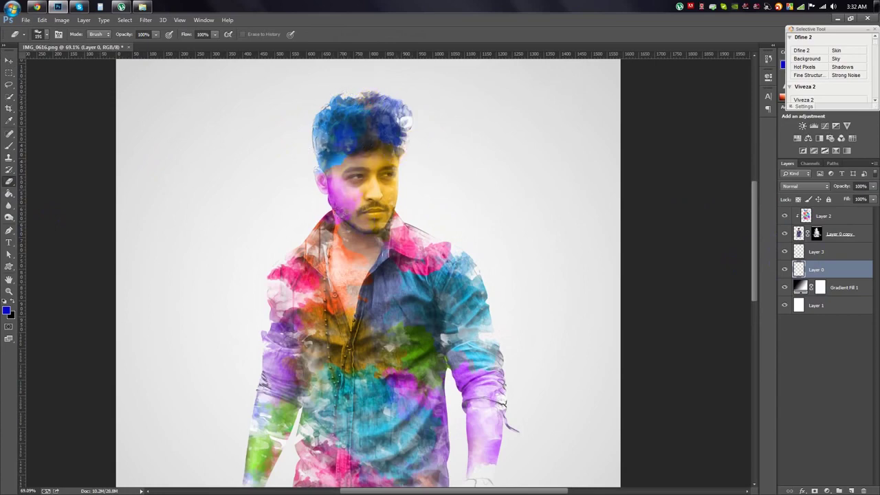
{"action": "left_click", "coordinate": [816, 234]}
{"action": "left_click", "coordinate": [9, 146]}
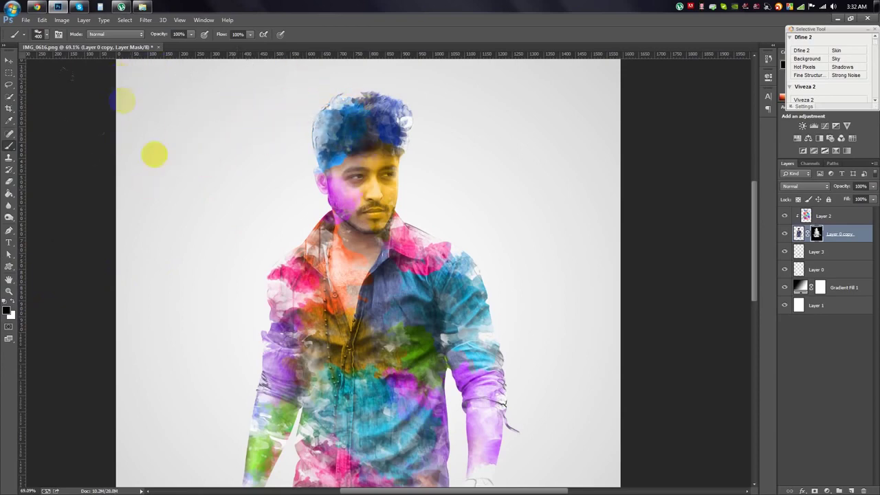
{"action": "left_click", "coordinate": [215, 187]}
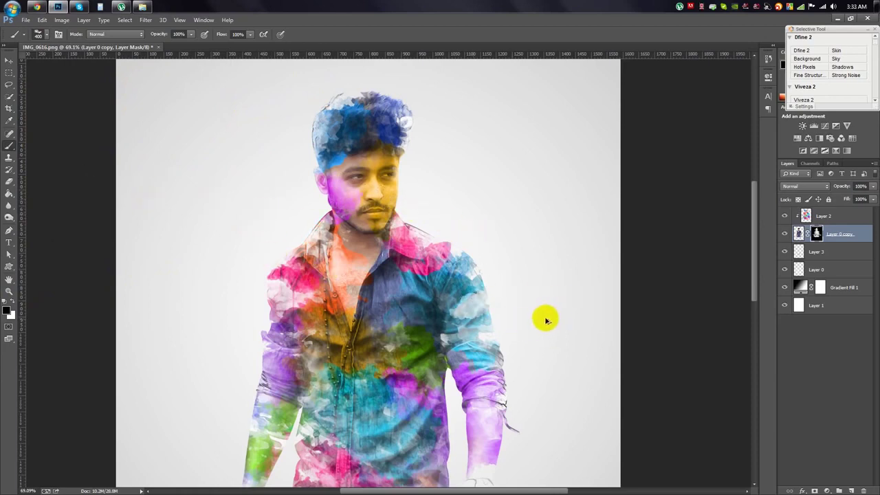
{"action": "scroll", "coordinate": [216, 309], "scroll_direction": "down", "scroll_amount": 2}
{"action": "scroll", "coordinate": [205, 245], "scroll_direction": "down", "scroll_amount": 2}
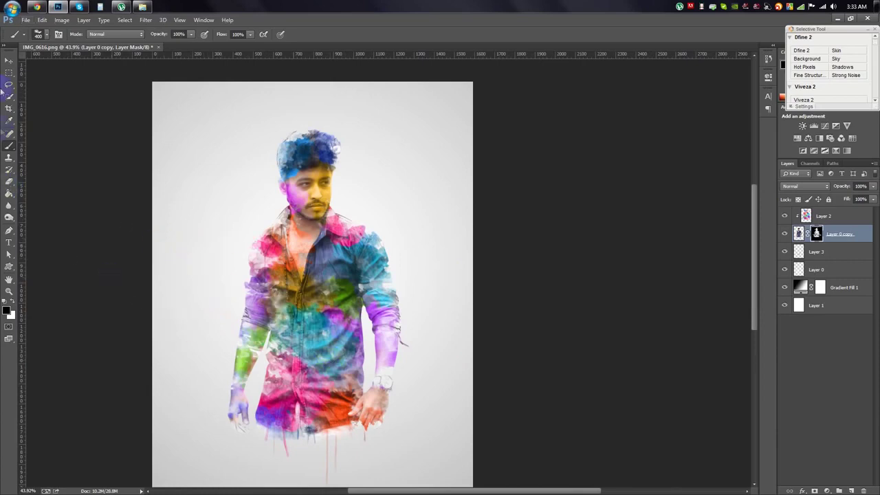
Add a new empty Layer 4 directly beneath Layer 0
{"action": "key", "text": "v"}
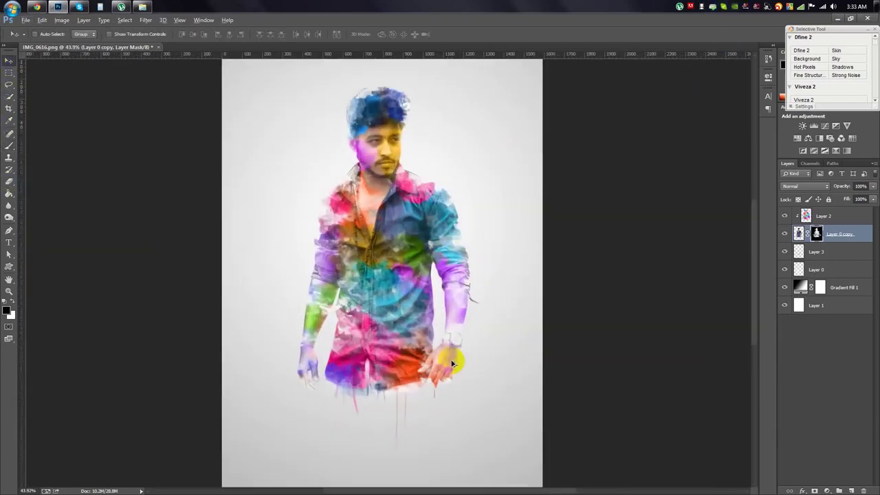
{"action": "scroll", "coordinate": [452, 363], "scroll_direction": "down", "scroll_amount": 1}
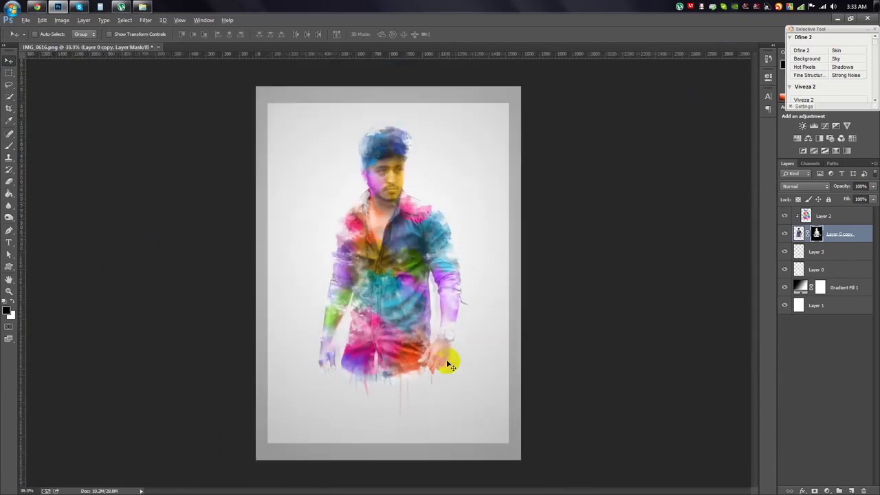
{"action": "scroll", "coordinate": [451, 364], "scroll_direction": "up", "scroll_amount": 1}
{"action": "left_click", "coordinate": [826, 270]}
{"action": "left_click", "coordinate": [851, 489], "text": "ctrl"}
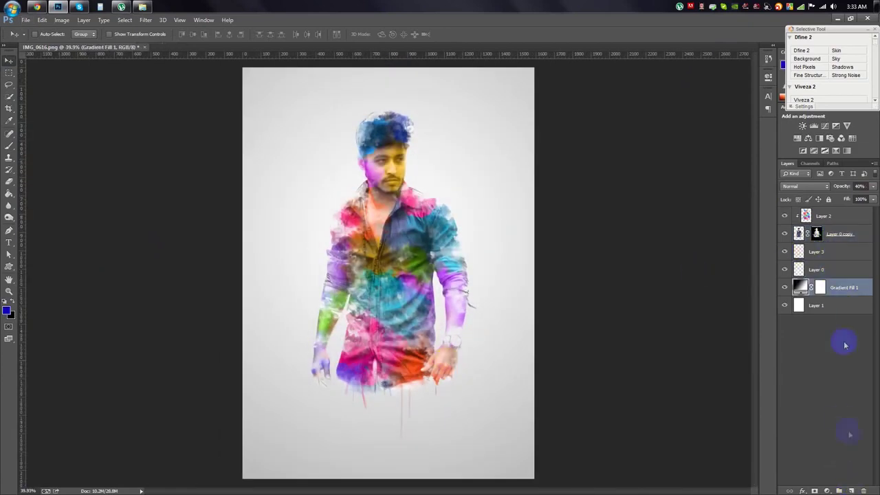
{"action": "scroll", "coordinate": [261, 103], "scroll_direction": "up", "scroll_amount": 1}
{"action": "left_click", "coordinate": [9, 133]}
Load the Water Splash brush set through the brush picker's Load Brushes option
{"action": "left_click_drag", "start_coordinate": [472, 173], "coordinate": [407, 143]}
{"action": "right_click", "coordinate": [406, 146]}
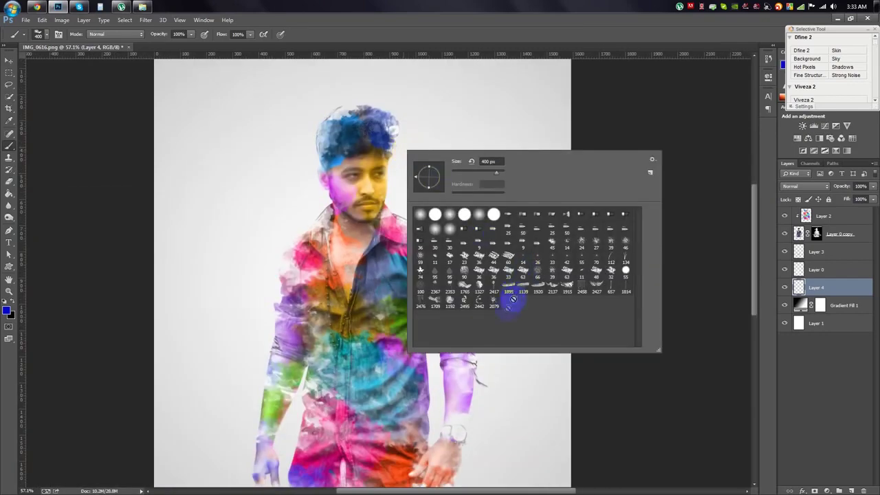
{"action": "left_click", "coordinate": [651, 158]}
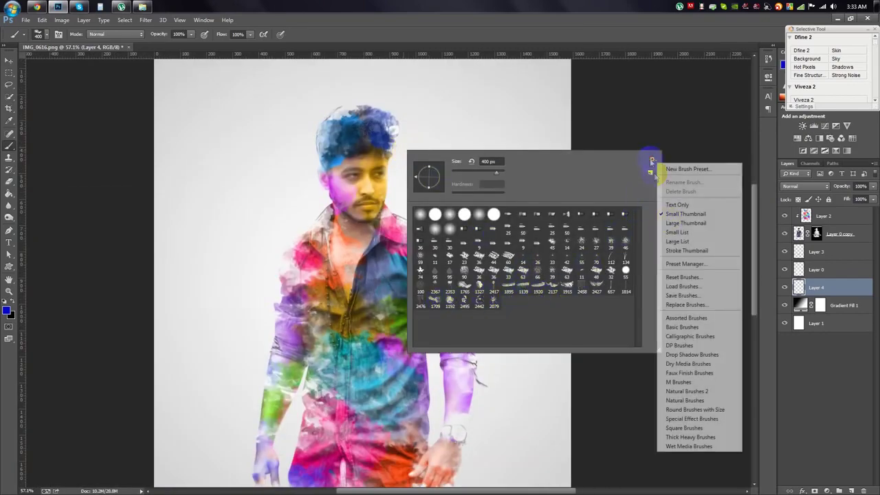
{"action": "left_click", "coordinate": [696, 284]}
{"action": "right_click", "coordinate": [382, 232]}
{"action": "left_click", "coordinate": [519, 281]}
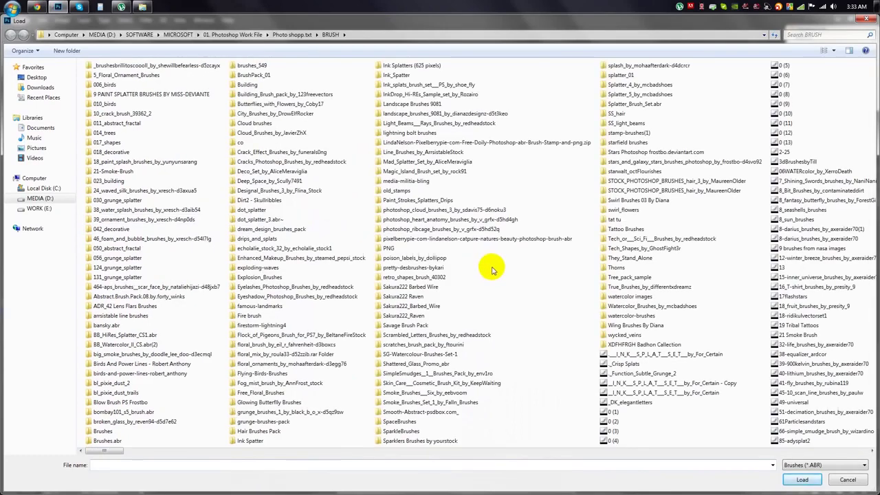
{"action": "key", "text": "w"}
{"action": "key", "text": "Down"}
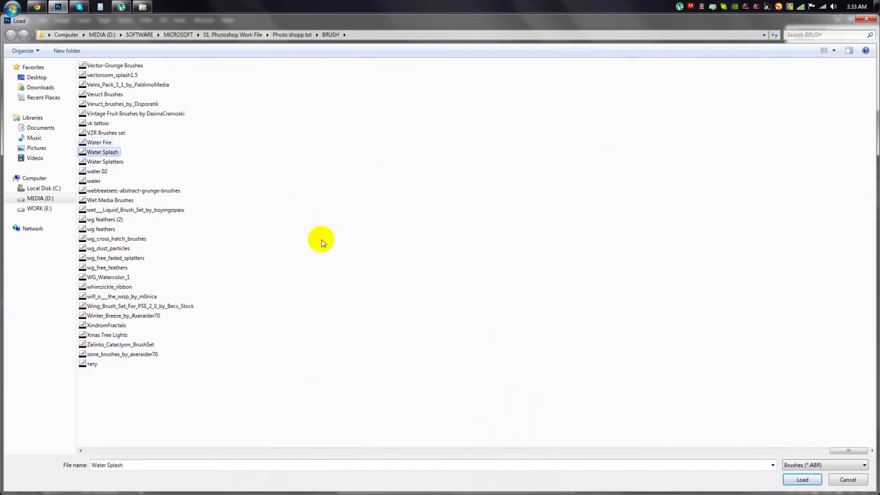
{"action": "double_click", "coordinate": [110, 153]}
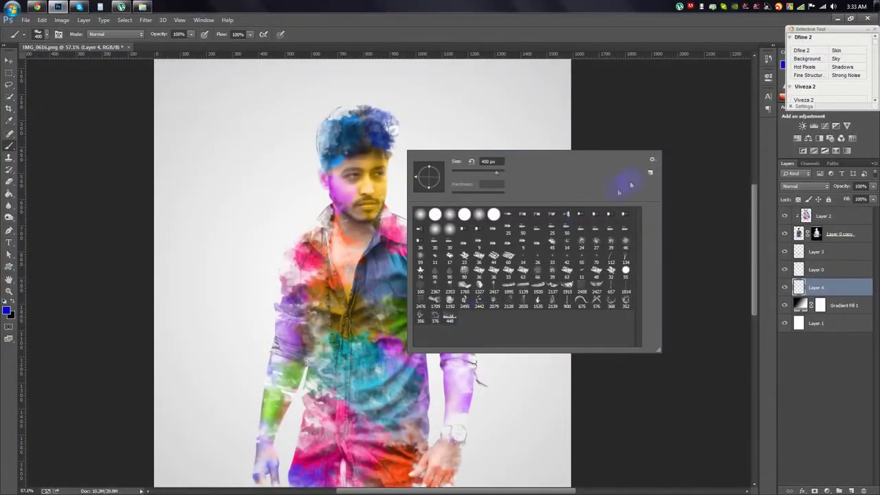
Load the Mcbad - watercolor.abr brush set from the watercolour brushes folder
{"action": "left_click", "coordinate": [652, 161]}
{"action": "left_click", "coordinate": [650, 223]}
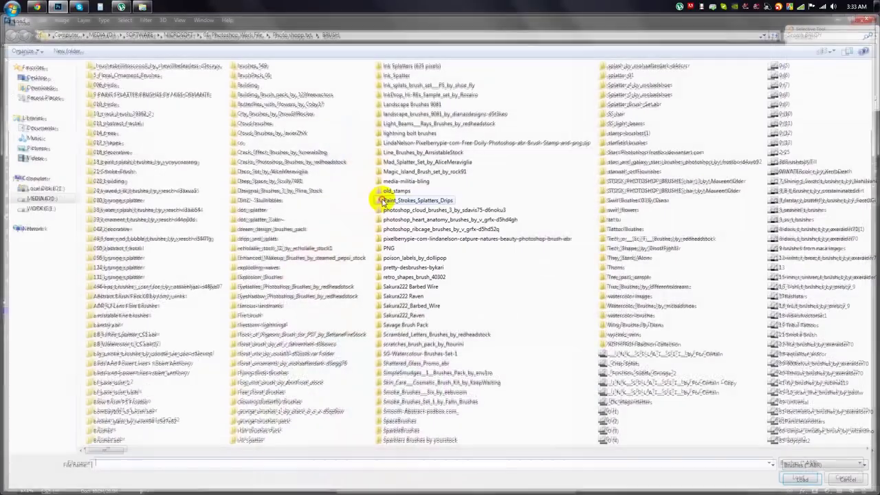
{"action": "double_click", "coordinate": [640, 296]}
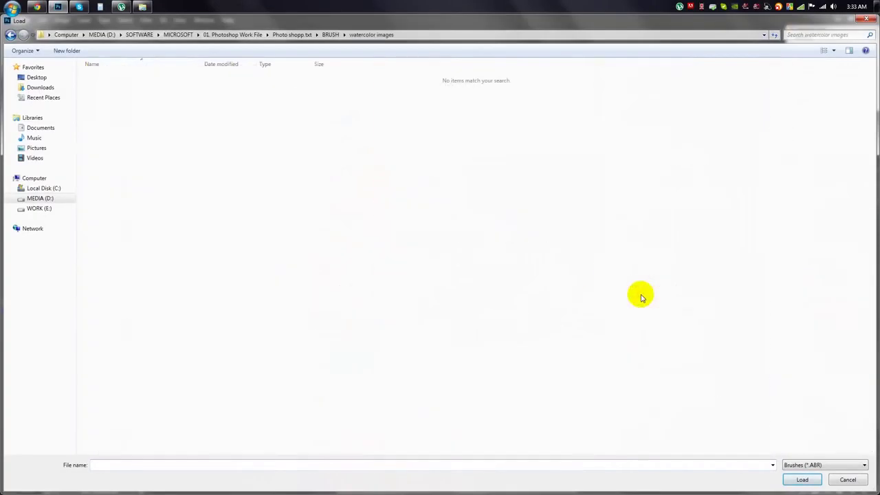
{"action": "left_click", "coordinate": [10, 34]}
{"action": "double_click", "coordinate": [666, 307]}
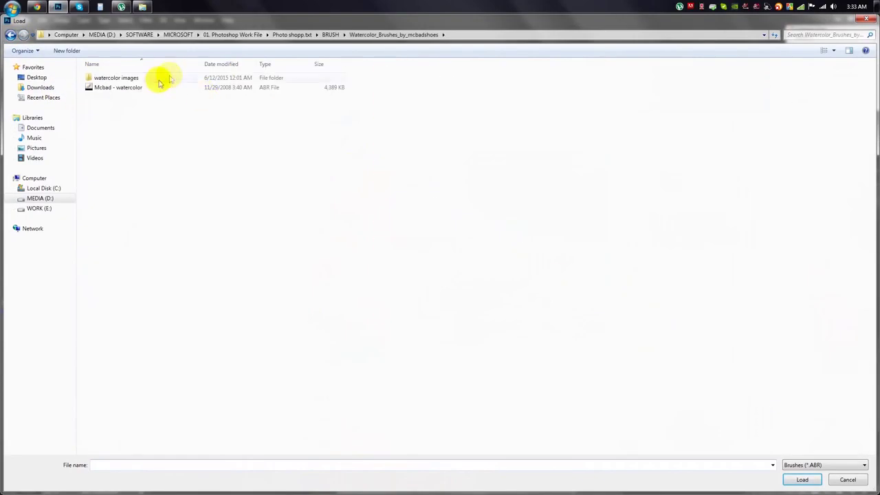
{"action": "double_click", "coordinate": [165, 87]}
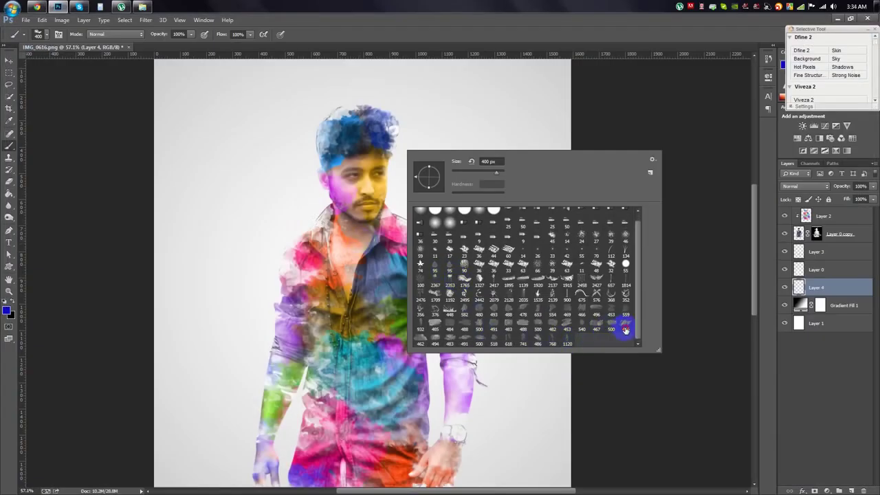
{"action": "key", "text": "Escape"}
Paint colour texture back into the wrist and shoulder on Layer 0 copy's mask
{"action": "left_click", "coordinate": [816, 233]}
{"action": "left_click_drag", "start_coordinate": [481, 380], "coordinate": [532, 393]}
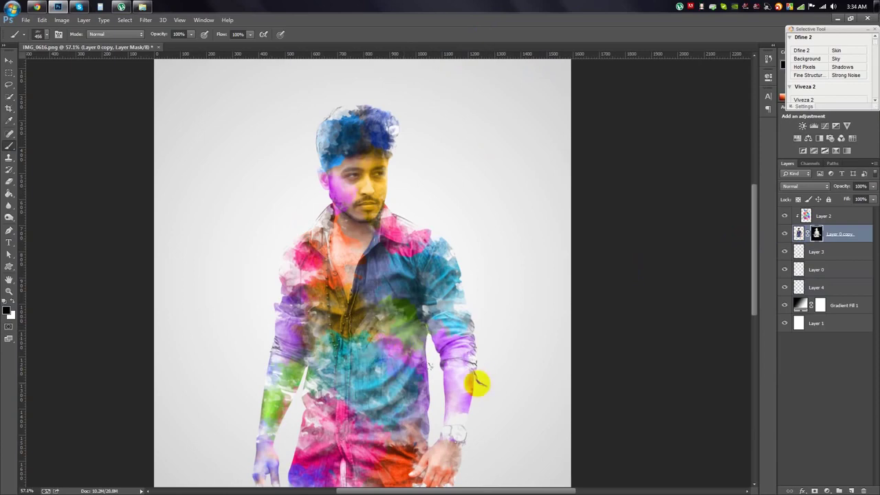
{"action": "left_click_drag", "start_coordinate": [437, 242], "coordinate": [413, 268]}
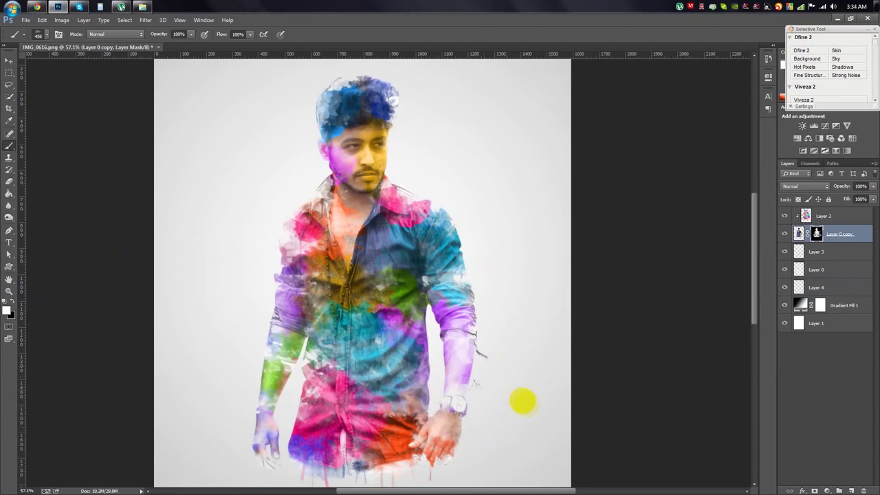
Duplicate Layer 2 by Alt-dragging it with the Move tool
{"action": "left_click", "coordinate": [823, 216]}
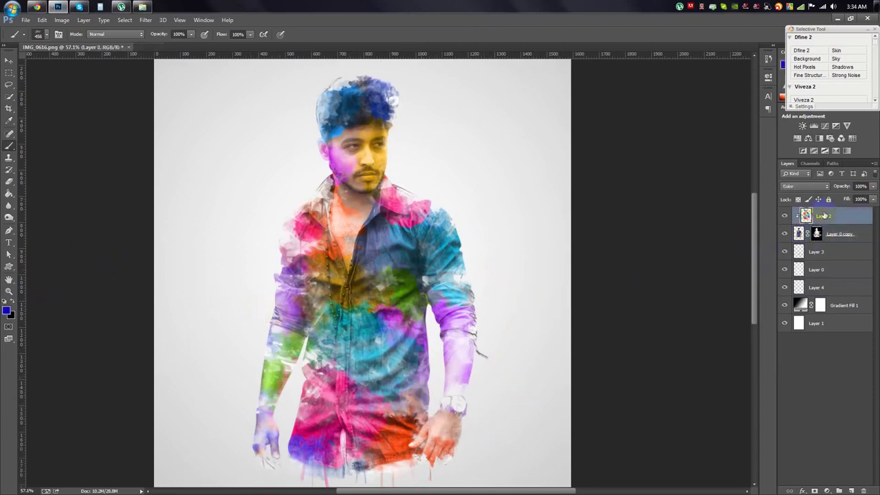
{"action": "left_click", "coordinate": [8, 60]}
{"action": "scroll", "coordinate": [253, 142], "scroll_direction": "down", "scroll_amount": 3}
{"action": "left_click_drag", "start_coordinate": [253, 143], "coordinate": [256, 145]}
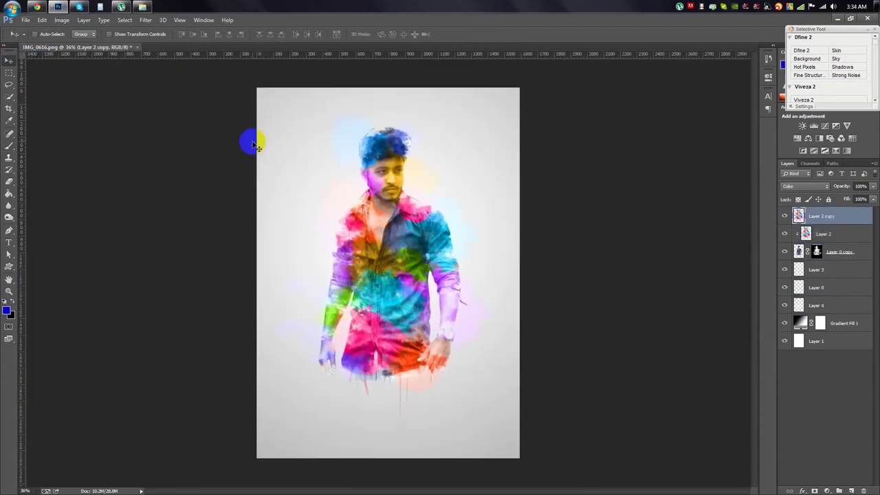
Set Layer 2 copy to Soft Light blend mode at 40% opacity
{"action": "left_click", "coordinate": [805, 186]}
{"action": "left_click", "coordinate": [801, 303]}
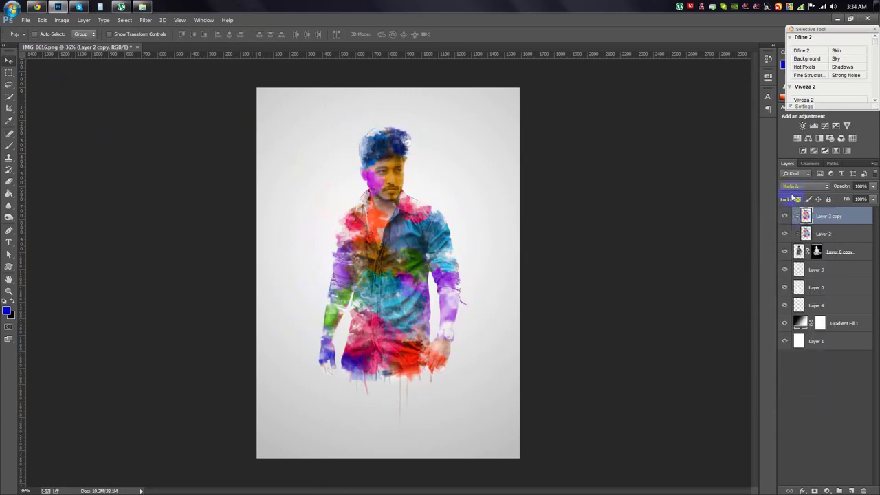
{"action": "key", "text": "Down"}
{"action": "key", "text": "Down"}
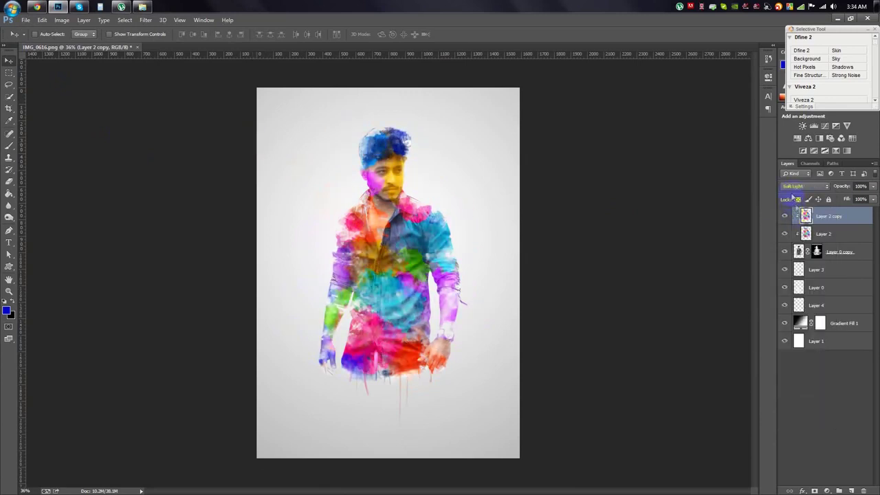
{"action": "left_click", "coordinate": [853, 187]}
{"action": "scroll", "coordinate": [628, 196], "scroll_direction": "up", "scroll_amount": 2}
{"action": "scroll", "coordinate": [452, 197], "scroll_direction": "down", "scroll_amount": 2}
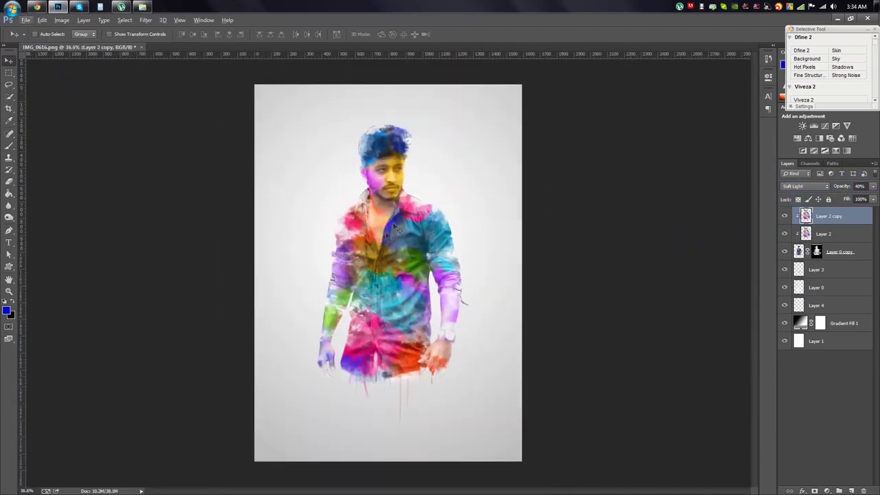
{"action": "scroll", "coordinate": [388, 227], "scroll_direction": "up", "scroll_amount": 1}
Pick the Brush Tool and bring up the brush preset picker on the canvas
{"action": "left_click", "coordinate": [10, 147]}
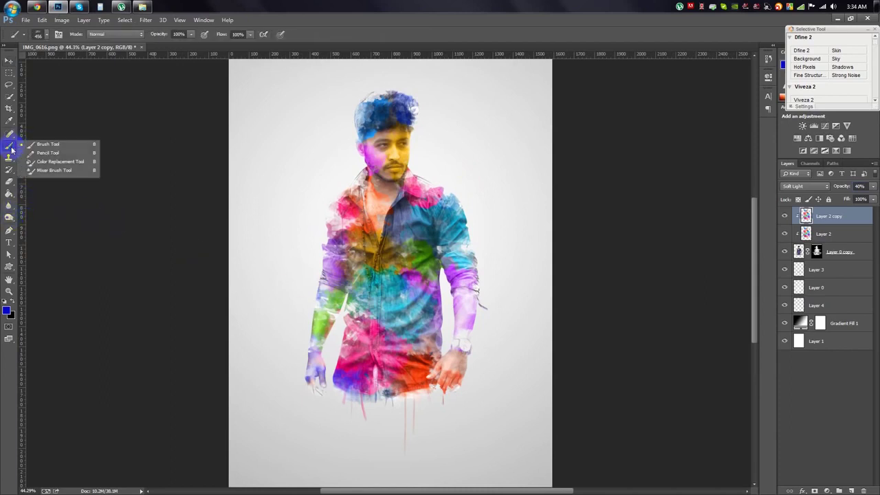
{"action": "left_click", "coordinate": [32, 145]}
{"action": "right_click", "coordinate": [398, 226]}
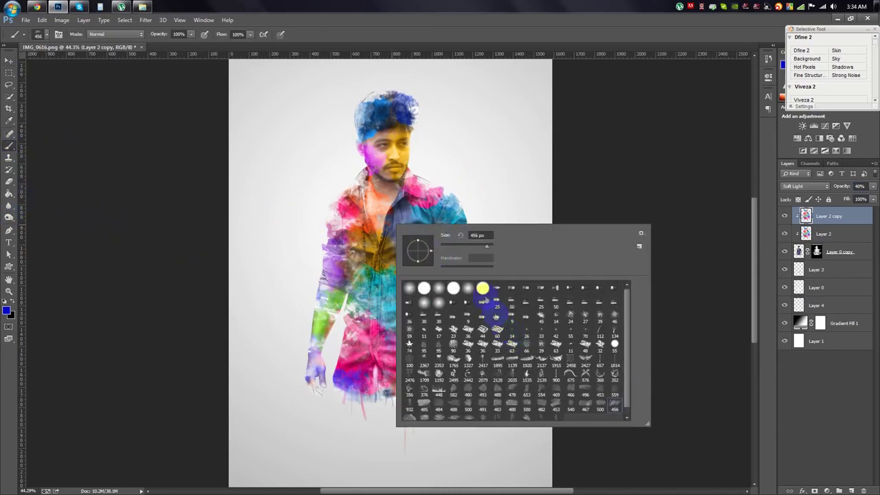
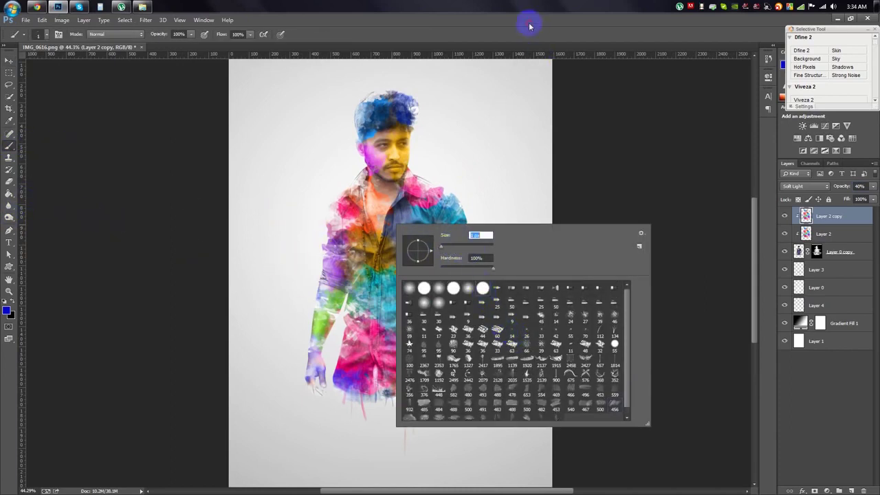
Select Layer 0 copy and target its layer mask for painting
{"action": "key", "text": "Escape"}
{"action": "left_click", "coordinate": [801, 252]}
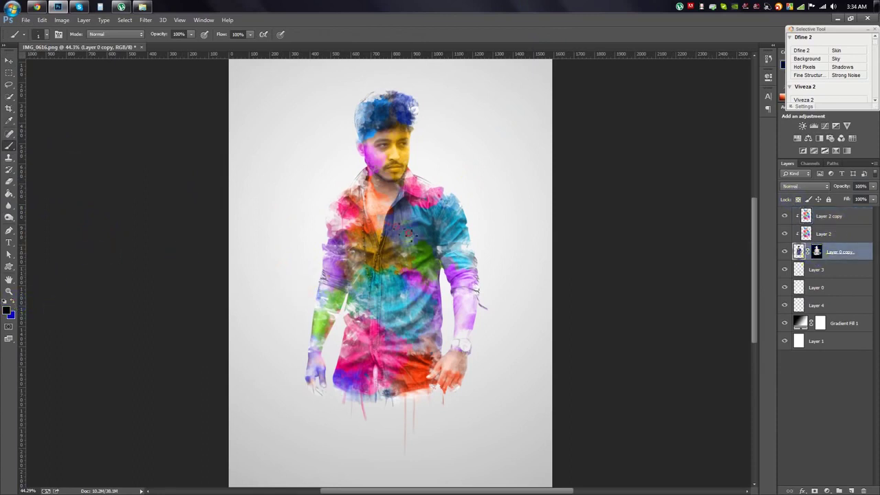
{"action": "scroll", "coordinate": [314, 230], "scroll_direction": "up", "scroll_amount": 1}
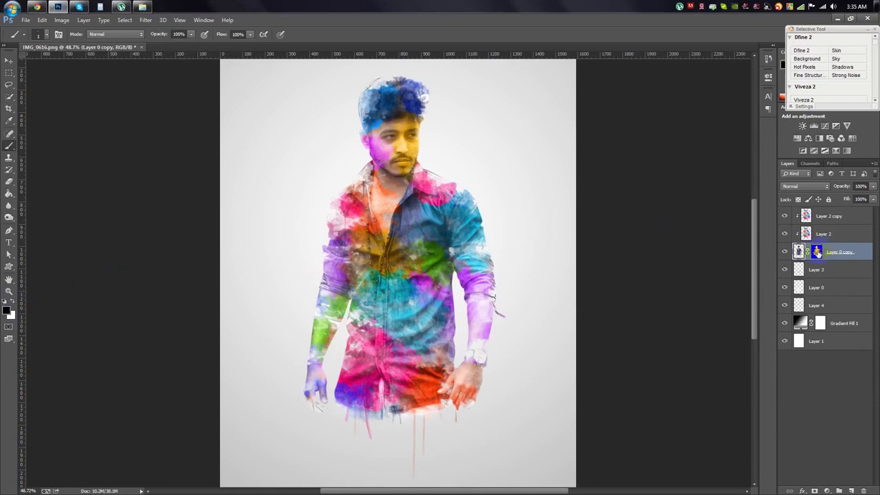
{"action": "key", "text": "ctrl+backslash"}
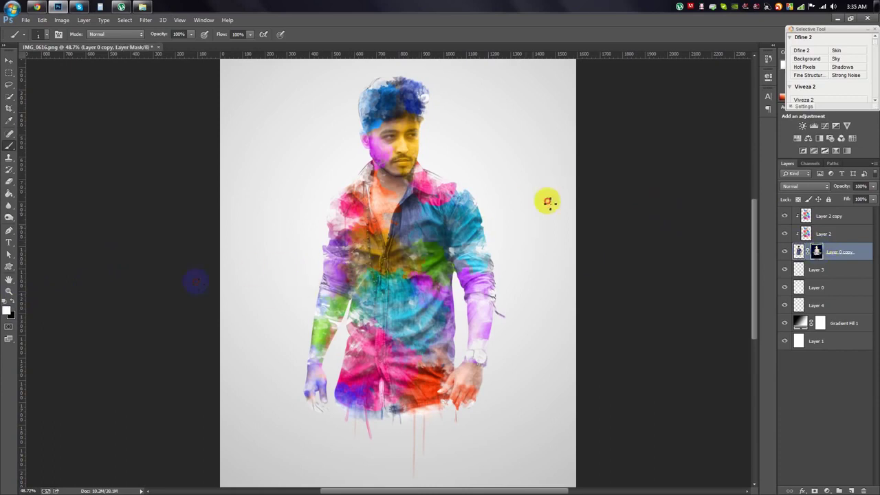
Paint white at 57% opacity over the shirt to reveal the sketch lines
{"action": "left_click", "coordinate": [271, 240]}
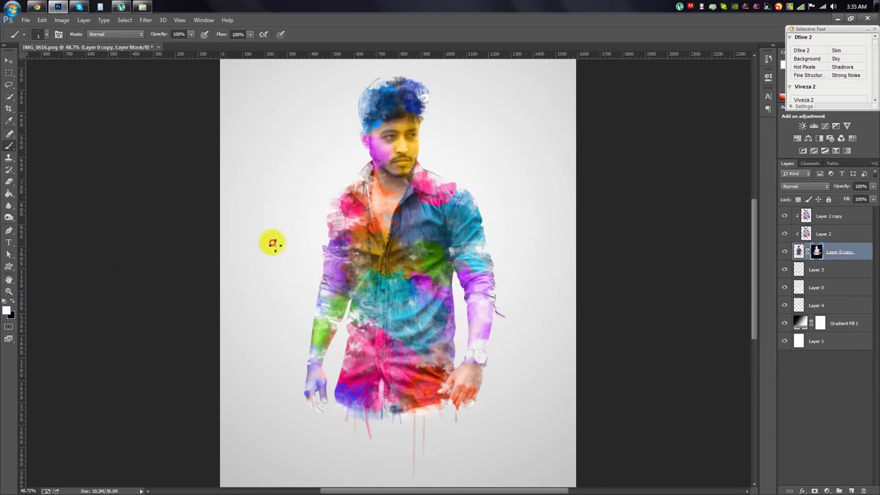
{"action": "left_click", "coordinate": [304, 321]}
{"action": "left_click", "coordinate": [340, 410]}
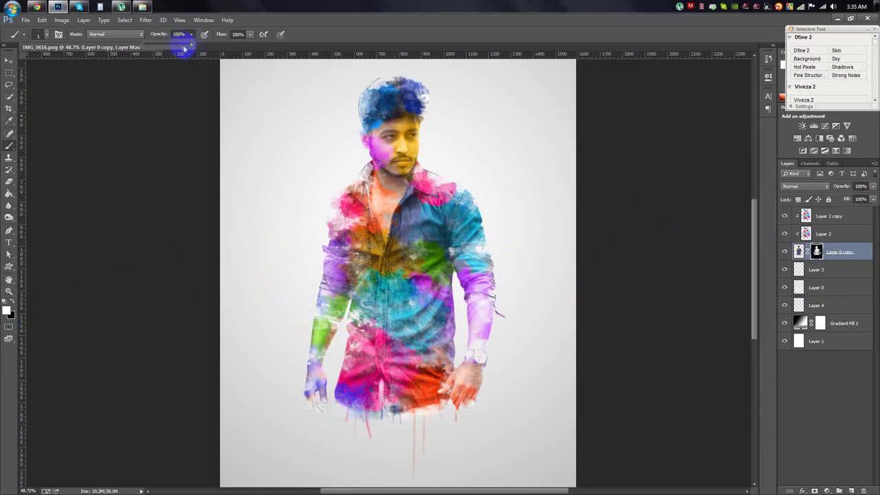
{"action": "left_click", "coordinate": [295, 253]}
{"action": "left_click", "coordinate": [306, 197]}
{"action": "left_click", "coordinate": [445, 171]}
{"action": "left_click", "coordinate": [332, 195]}
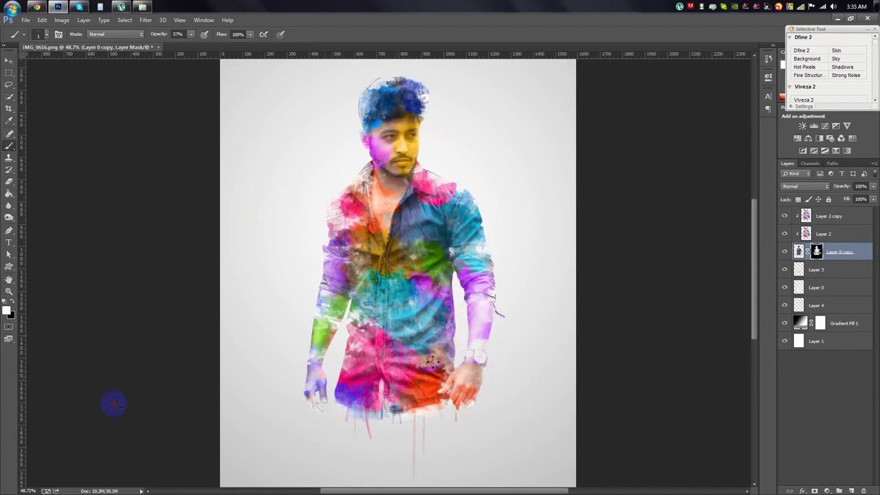
Continue painting the mask up across the man's face
{"action": "left_click", "coordinate": [282, 248]}
{"action": "left_click", "coordinate": [529, 345]}
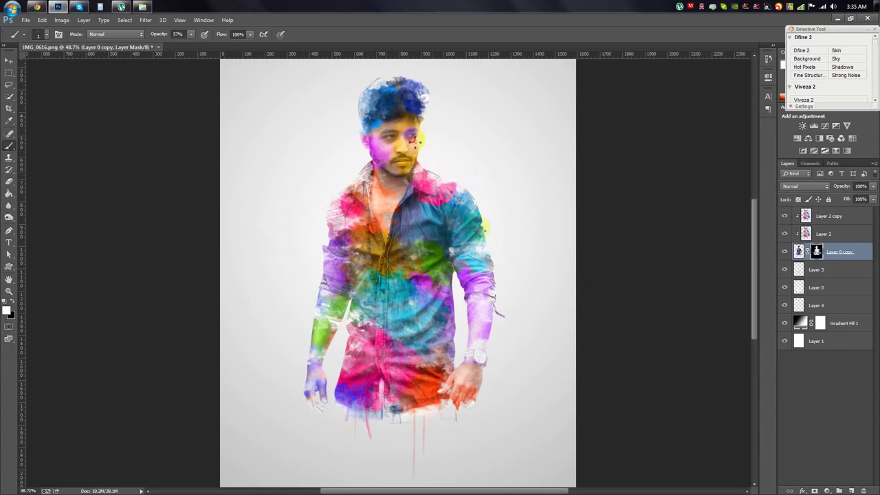
{"action": "left_click_drag", "start_coordinate": [401, 140], "coordinate": [389, 119]}
{"action": "scroll", "coordinate": [432, 137], "scroll_direction": "down", "scroll_amount": 2}
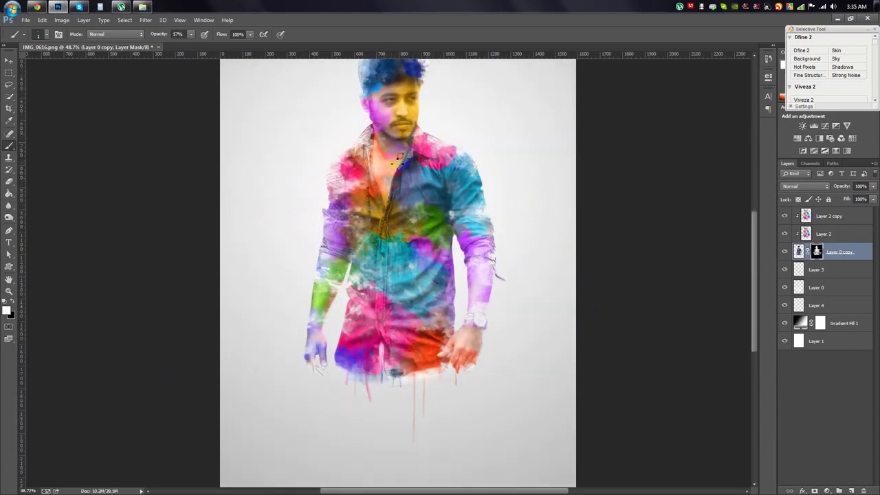
{"action": "scroll", "coordinate": [415, 163], "scroll_direction": "up", "scroll_amount": 1}
{"action": "scroll", "coordinate": [422, 207], "scroll_direction": "up", "scroll_amount": 1}
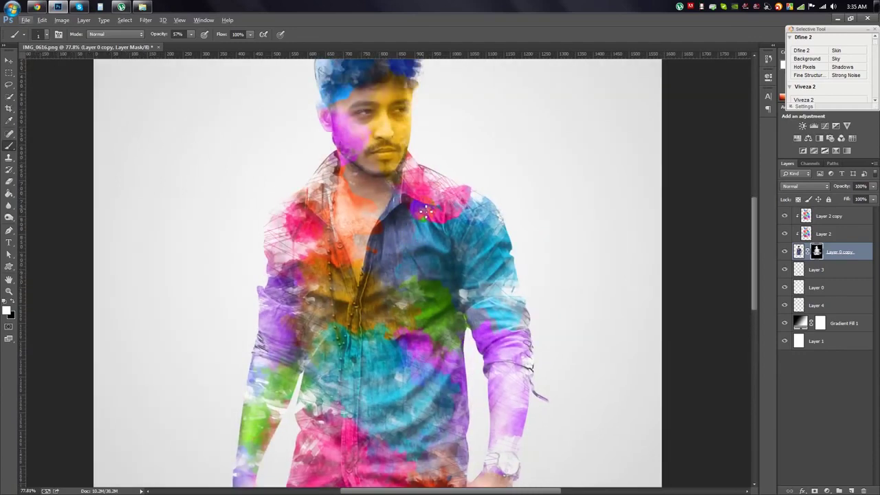
Try several bristle brush presets, including a wider bristle brush
{"action": "right_click", "coordinate": [426, 212]}
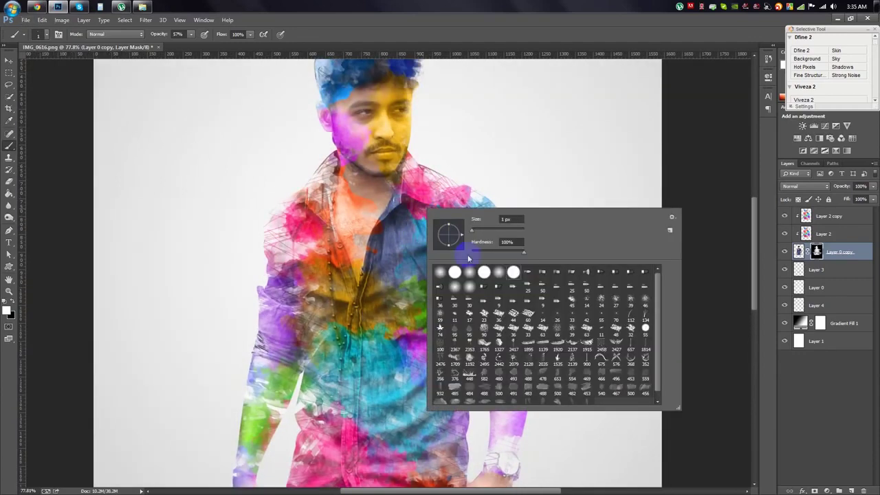
{"action": "left_click", "coordinate": [585, 273]}
{"action": "key", "text": "Return"}
{"action": "right_click", "coordinate": [413, 275]}
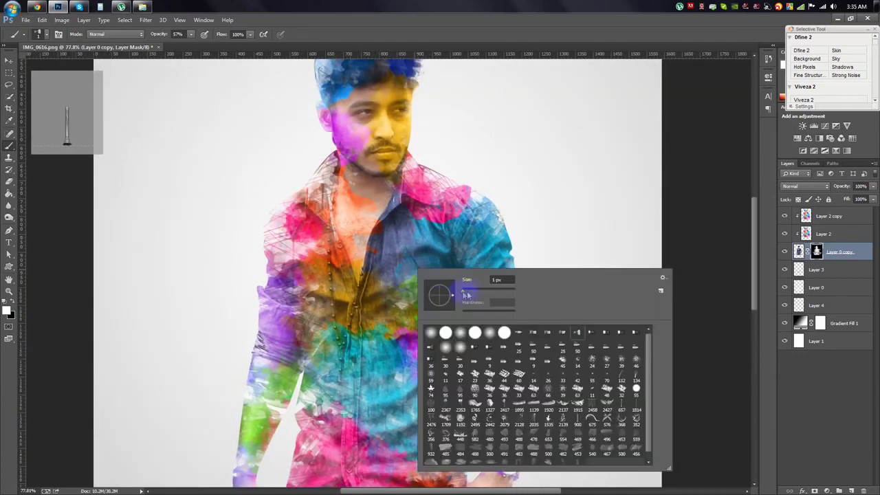
{"action": "double_click", "coordinate": [570, 330]}
{"action": "right_click", "coordinate": [455, 245]}
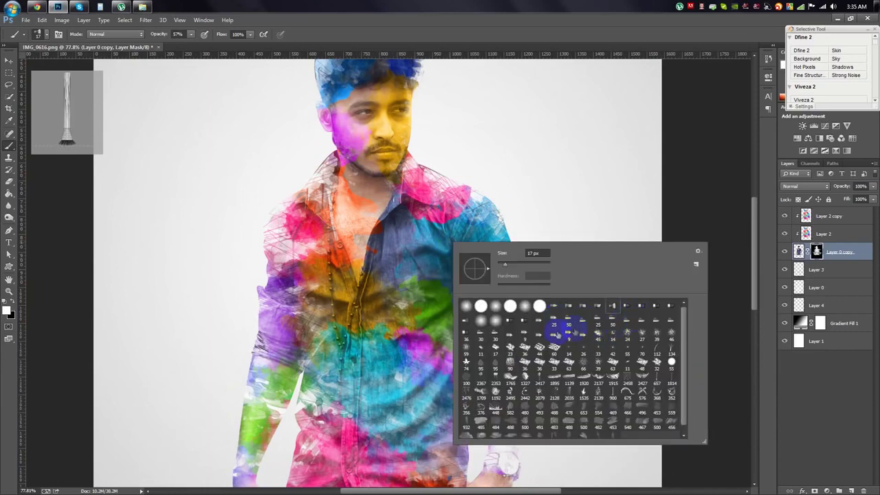
{"action": "left_click", "coordinate": [470, 325]}
{"action": "key", "text": "Return"}
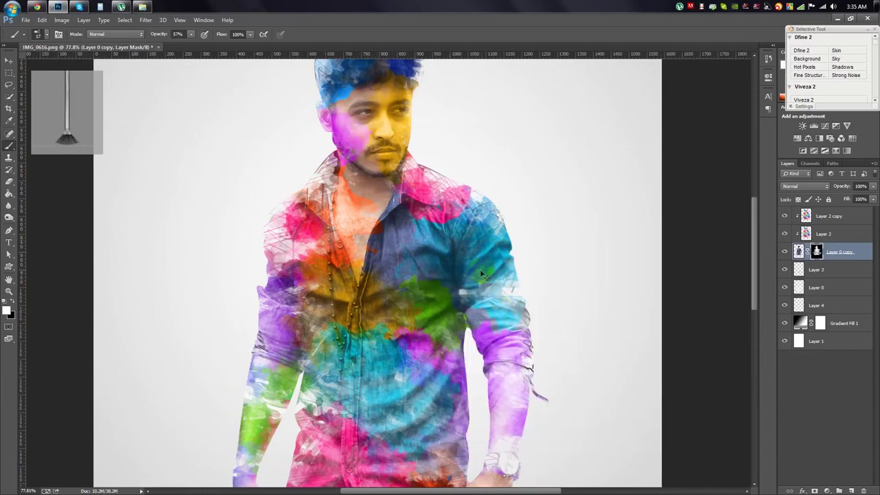
Settle on another bristle brush preset for refining the mask
{"action": "right_click", "coordinate": [459, 251]}
{"action": "left_click", "coordinate": [673, 326]}
{"action": "key", "text": "Return"}
{"action": "right_click", "coordinate": [511, 292]}
{"action": "key", "text": "Return"}
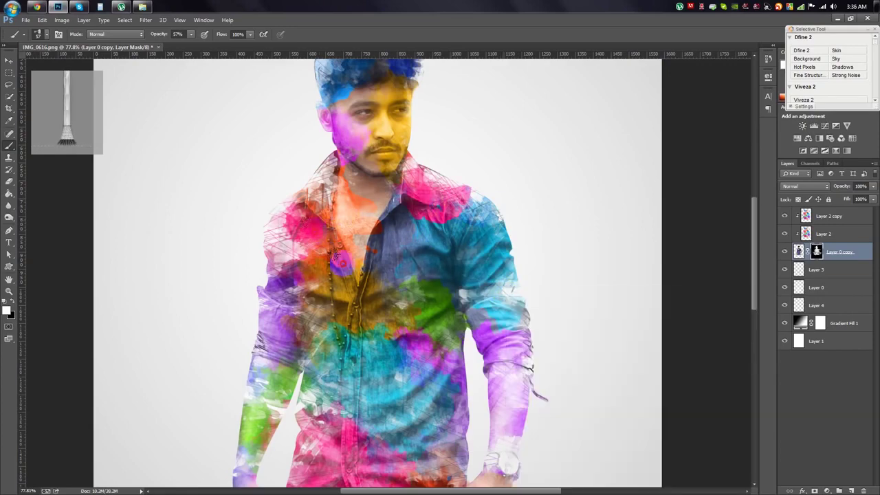
{"action": "scroll", "coordinate": [425, 290], "scroll_direction": "down", "scroll_amount": 3}
{"action": "scroll", "coordinate": [541, 340], "scroll_direction": "down", "scroll_amount": 3}
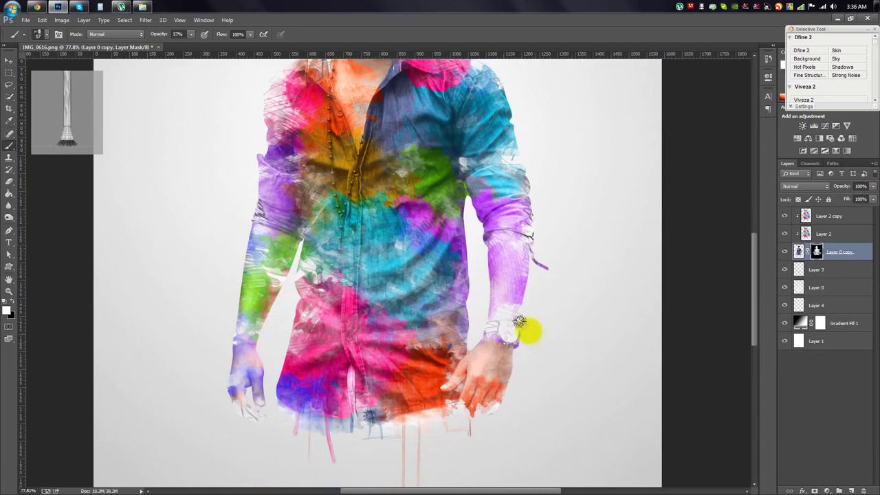
{"action": "scroll", "coordinate": [561, 311], "scroll_direction": "down", "scroll_amount": 3}
{"action": "scroll", "coordinate": [501, 281], "scroll_direction": "down", "scroll_amount": 1}
{"action": "scroll", "coordinate": [308, 133], "scroll_direction": "up", "scroll_amount": 2}
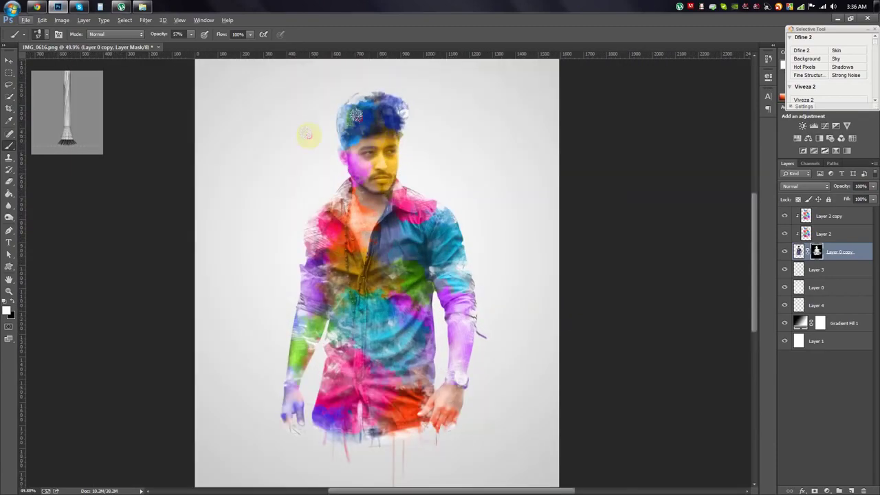
{"action": "scroll", "coordinate": [324, 157], "scroll_direction": "up", "scroll_amount": 4}
{"action": "scroll", "coordinate": [338, 138], "scroll_direction": "up", "scroll_amount": 2}
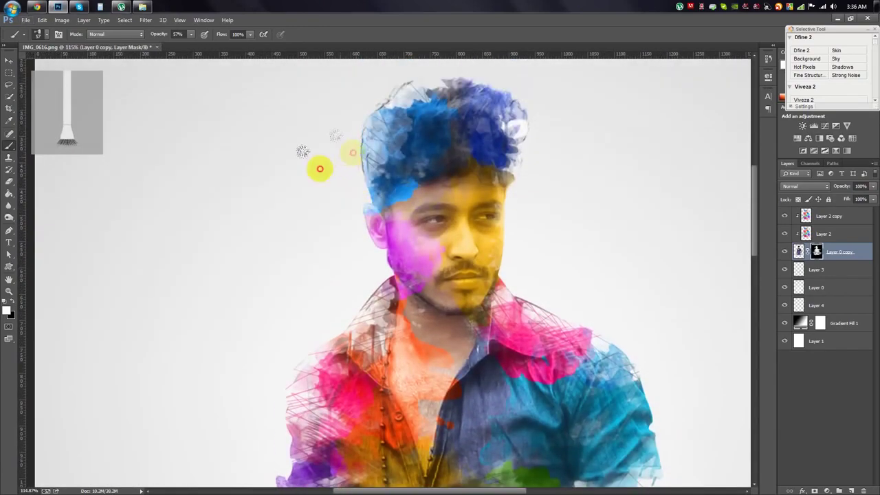
Paint the mask at the left shoulder and collar, then fit the image in view
{"action": "right_click", "coordinate": [550, 165]}
{"action": "double_click", "coordinate": [650, 248]}
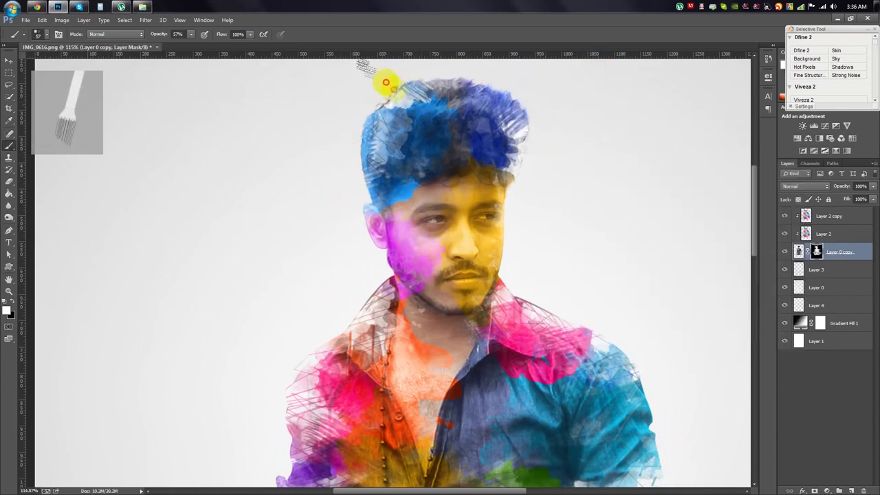
{"action": "left_click_drag", "start_coordinate": [357, 289], "coordinate": [347, 323]}
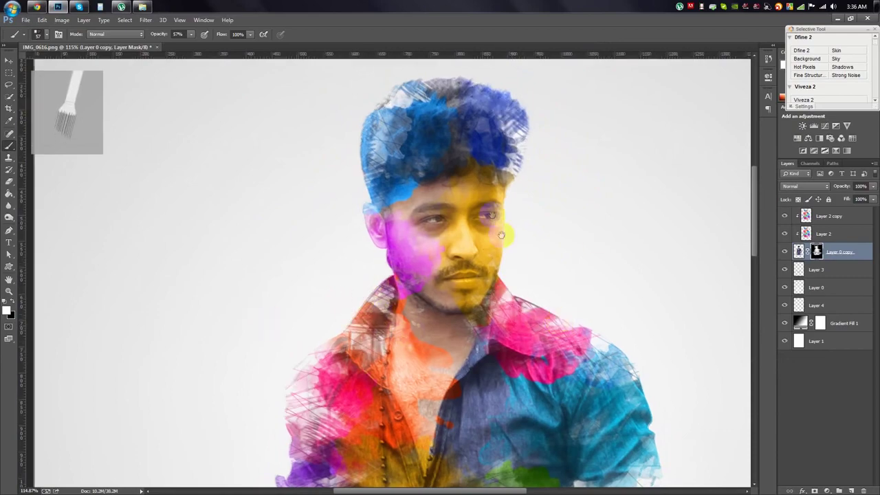
{"action": "left_click_drag", "start_coordinate": [285, 457], "coordinate": [210, 341]}
{"action": "key", "text": "ctrl+0"}
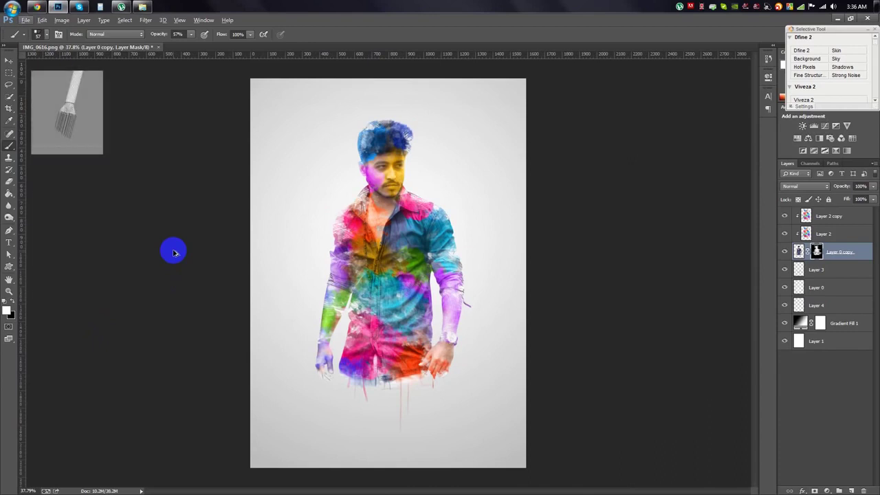
Step back in History to the first brush-stroke state, then switch to the Move tool
{"action": "left_click", "coordinate": [769, 56]}
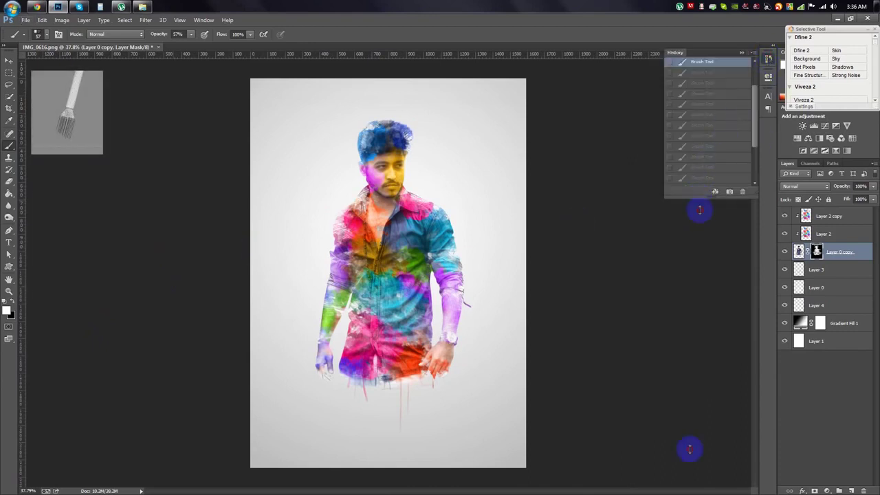
{"action": "left_click_drag", "start_coordinate": [700, 210], "coordinate": [699, 482]}
{"action": "left_click", "coordinate": [711, 79]}
{"action": "left_click", "coordinate": [742, 53]}
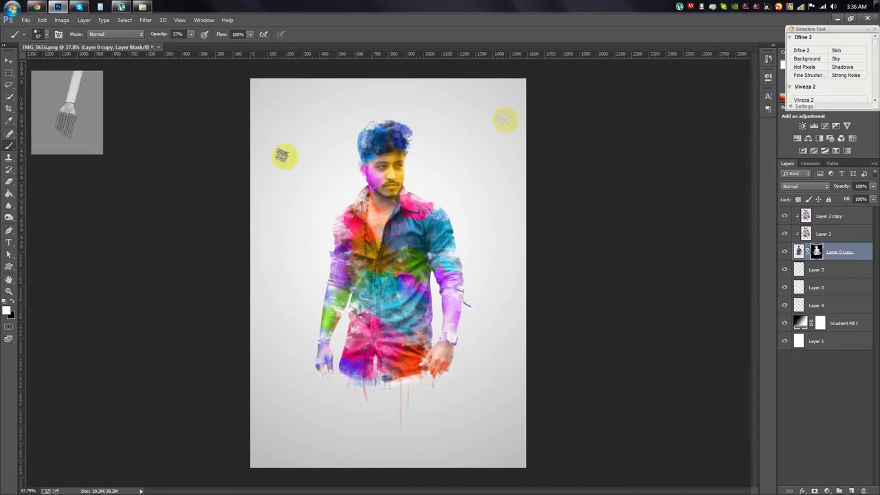
{"action": "left_click", "coordinate": [9, 60]}
{"action": "scroll", "coordinate": [387, 271], "scroll_direction": "up", "scroll_amount": 1}
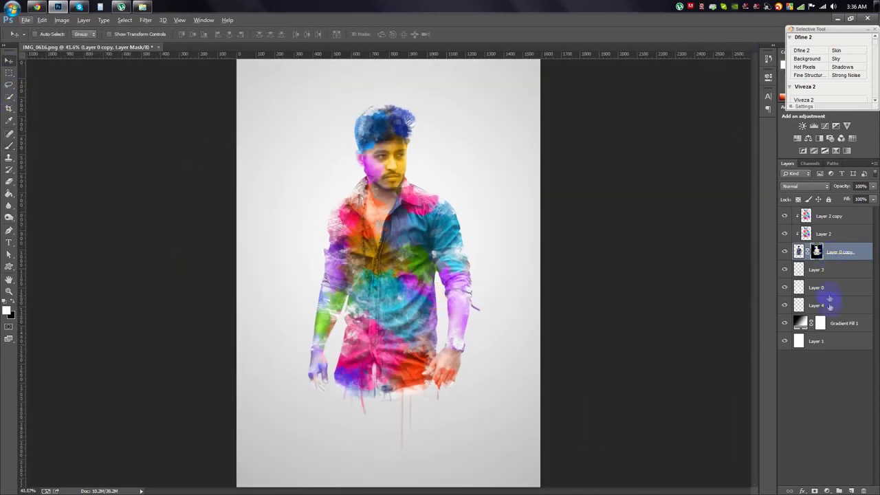
Group Layer 2 copy through Layer 4 into Group 1 and delete the hidden Layer 4
{"action": "left_click", "coordinate": [825, 216]}
{"action": "left_click", "coordinate": [822, 304], "text": "shift"}
{"action": "key", "text": "ctrl+g"}
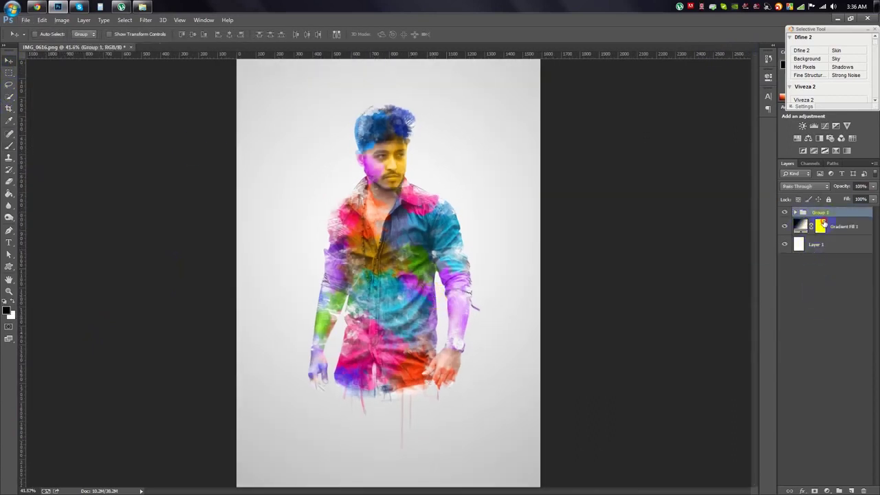
{"action": "left_click", "coordinate": [795, 211]}
{"action": "key", "text": "Delete"}
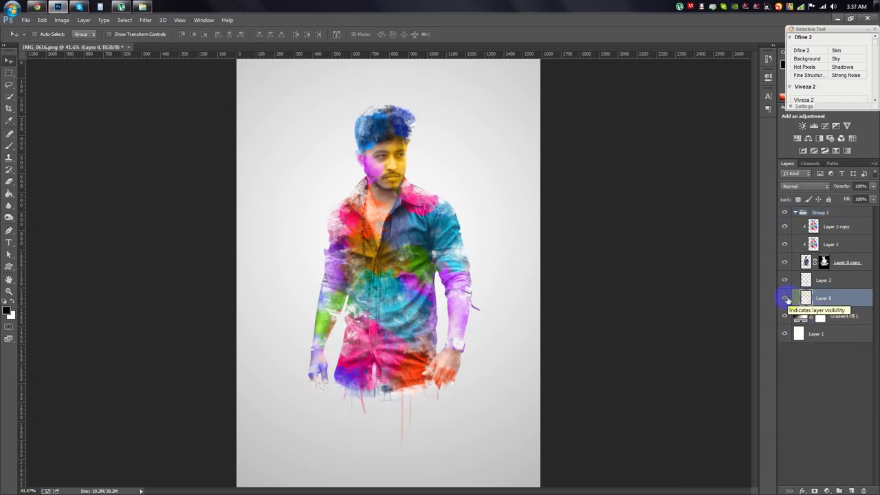
Select Layer 0 copy's mask and fade the left hand into the background
{"action": "left_click", "coordinate": [825, 262]}
{"action": "scroll", "coordinate": [597, 250], "scroll_direction": "up", "scroll_amount": 1}
{"action": "left_click", "coordinate": [9, 146]}
{"action": "right_click", "coordinate": [352, 317]}
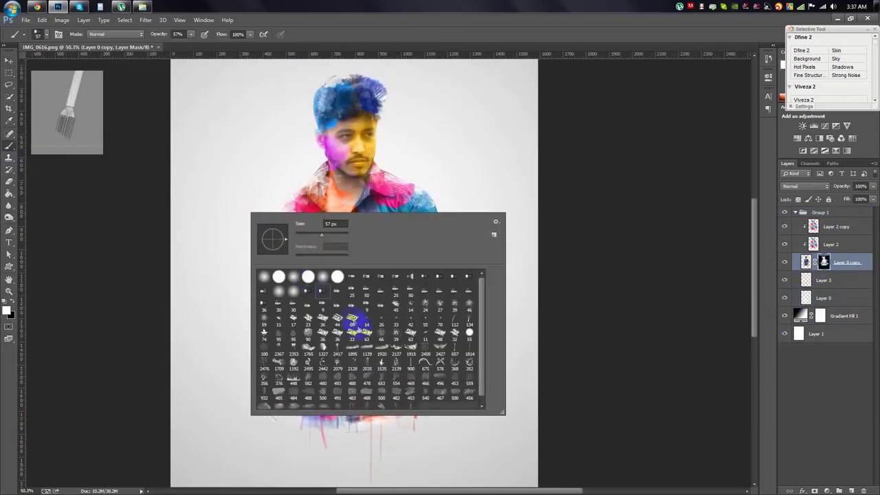
{"action": "left_click", "coordinate": [403, 35]}
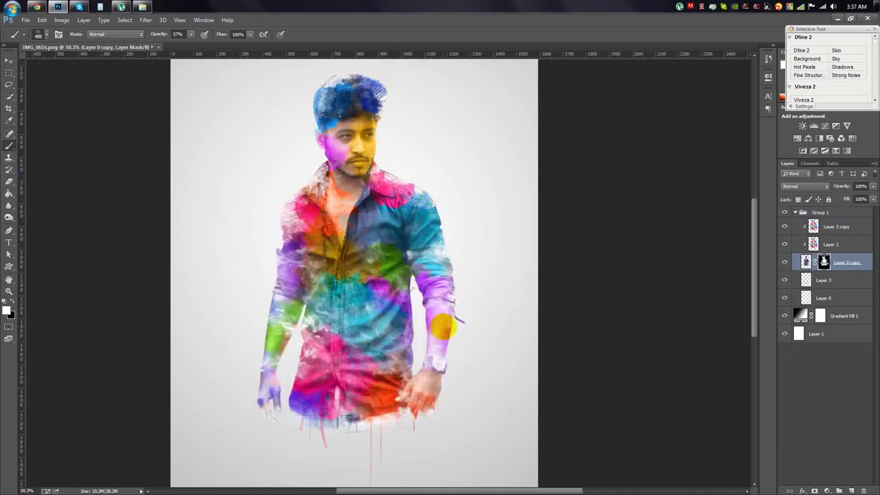
{"action": "mouse_move", "coordinate": [436, 382]}
{"action": "left_mouse_down"}
{"action": "mouse_move", "coordinate": [441, 392]}
{"action": "mouse_move", "coordinate": [404, 412]}
{"action": "left_mouse_up"}
With a 250 px brush, fade the left forearm and the right wrist
{"action": "key", "text": "bracketright"}
{"action": "key", "text": "bracketright"}
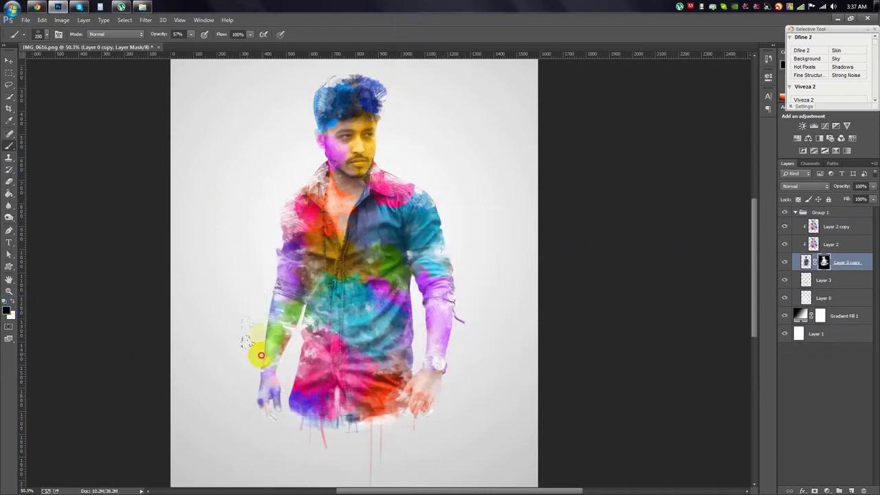
{"action": "left_click_drag", "start_coordinate": [261, 355], "coordinate": [249, 295]}
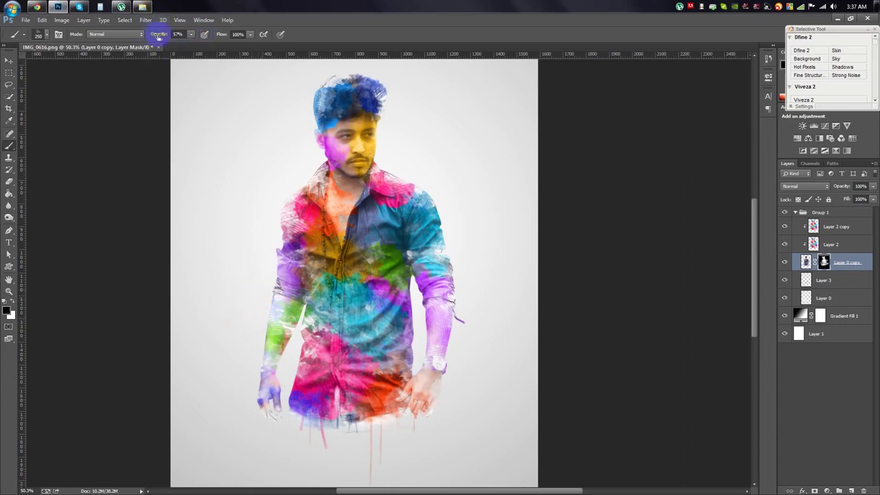
{"action": "left_click_drag", "start_coordinate": [265, 276], "coordinate": [298, 328]}
{"action": "left_click", "coordinate": [434, 361]}
{"action": "left_click_drag", "start_coordinate": [416, 331], "coordinate": [463, 251]}
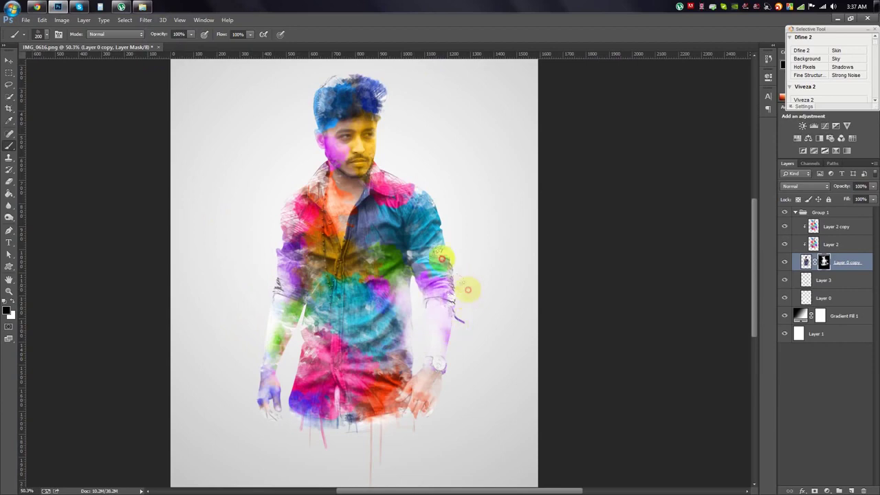
{"action": "left_click", "coordinate": [488, 292]}
Switch to the Move tool and collapse Group 1
{"action": "scroll", "coordinate": [457, 237], "scroll_direction": "up", "scroll_amount": 2}
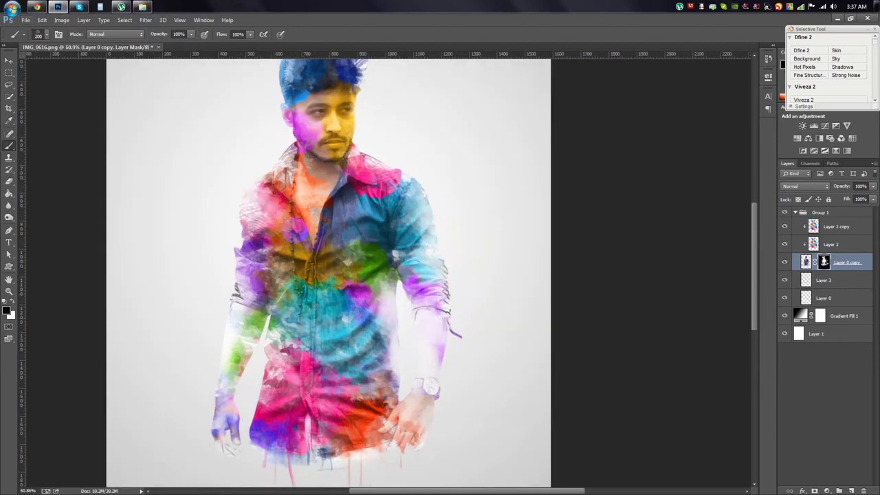
{"action": "scroll", "coordinate": [368, 399], "scroll_direction": "down", "scroll_amount": 3}
{"action": "left_click", "coordinate": [287, 307]}
{"action": "key", "text": "v"}
{"action": "scroll", "coordinate": [466, 210], "scroll_direction": "up", "scroll_amount": 3}
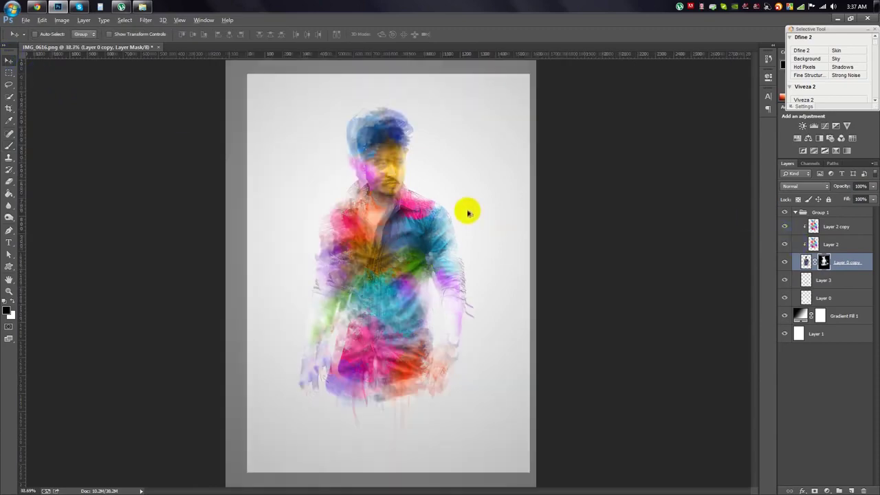
{"action": "scroll", "coordinate": [467, 211], "scroll_direction": "down", "scroll_amount": 2}
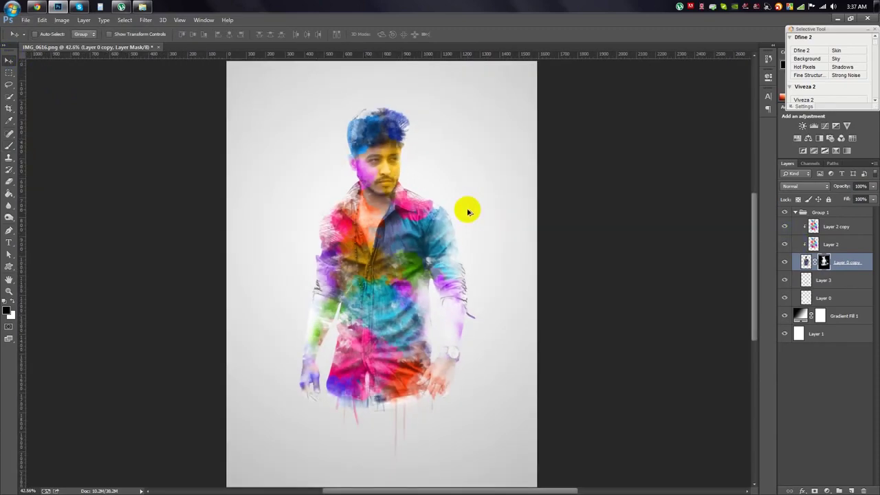
{"action": "scroll", "coordinate": [467, 211], "scroll_direction": "down", "scroll_amount": 1}
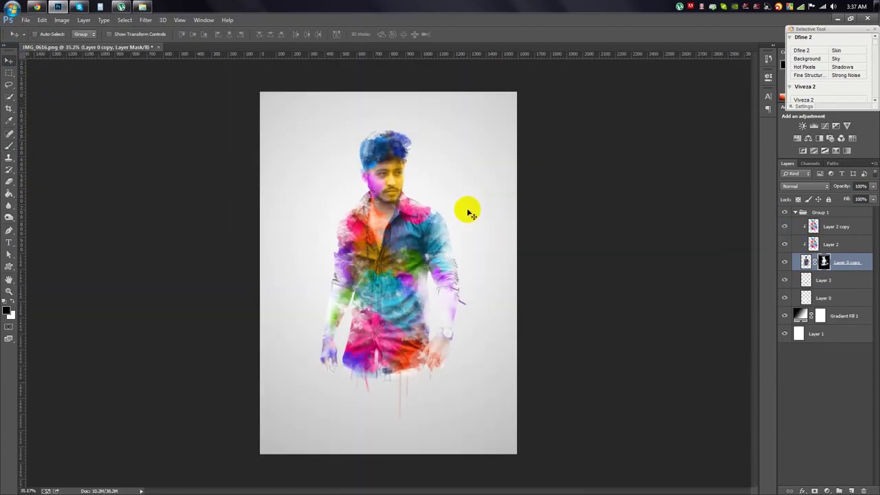
{"action": "left_click", "coordinate": [796, 213]}
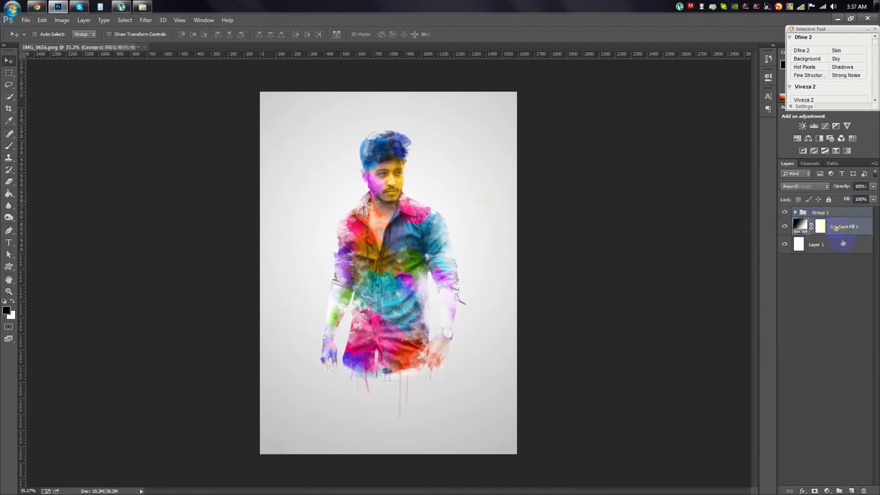
Add a new empty Layer 4 above Gradient Fill 1 and choose Load Brushes
{"action": "left_click", "coordinate": [851, 490]}
{"action": "left_click", "coordinate": [9, 133]}
{"action": "right_click", "coordinate": [380, 184]}
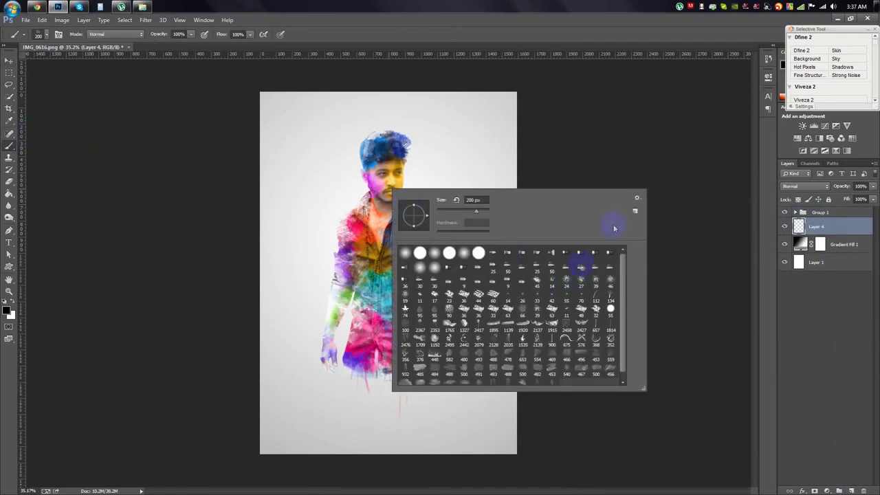
{"action": "left_click", "coordinate": [637, 201]}
{"action": "left_click", "coordinate": [707, 321]}
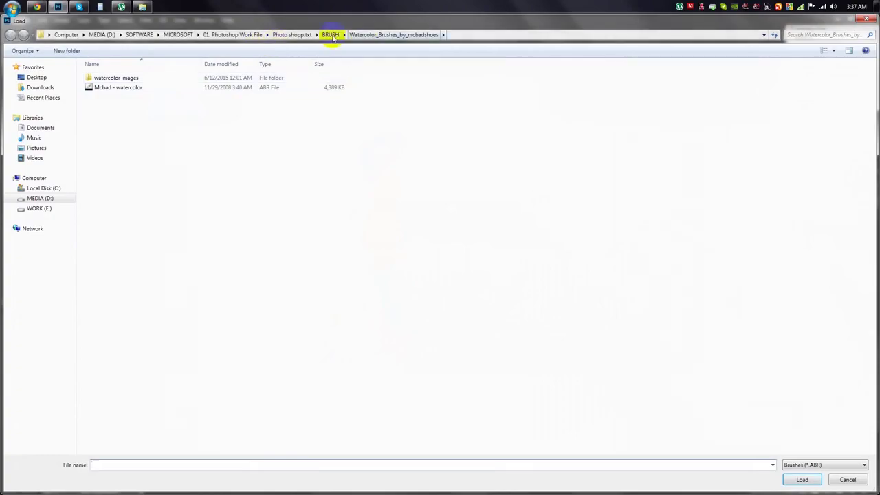
Load watercolor-brushes.abr from the BRUSH folder's watercolor-brushes subfolder
{"action": "left_click", "coordinate": [330, 34]}
{"action": "double_click", "coordinate": [628, 309]}
{"action": "double_click", "coordinate": [118, 88]}
{"action": "scroll", "coordinate": [514, 336], "scroll_direction": "down", "scroll_amount": 1}
{"action": "left_click", "coordinate": [481, 36]}
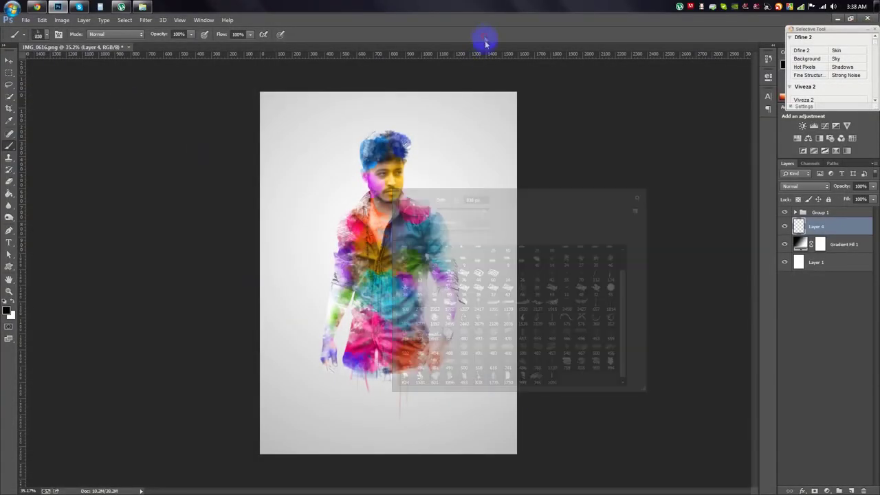
{"action": "scroll", "coordinate": [391, 236], "scroll_direction": "up", "scroll_amount": 3}
{"action": "scroll", "coordinate": [390, 236], "scroll_direction": "up", "scroll_amount": 1}
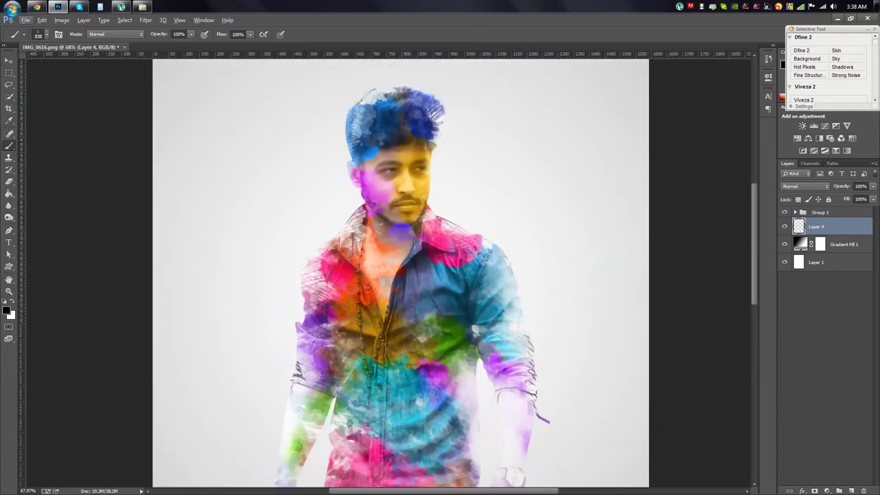
{"action": "left_click", "coordinate": [10, 119]}
Paint pink watercolor splatters along the man's left shoulder on Layer 4
{"action": "key", "text": "b"}
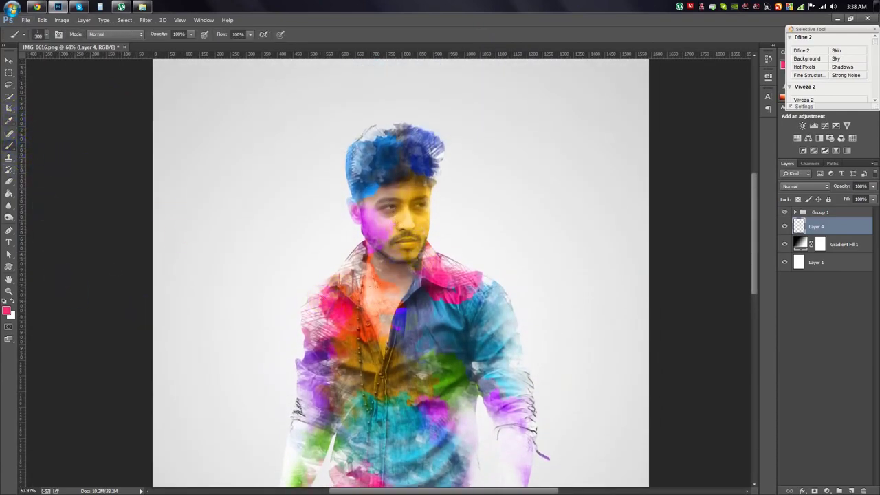
{"action": "left_click_drag", "start_coordinate": [294, 262], "coordinate": [311, 329]}
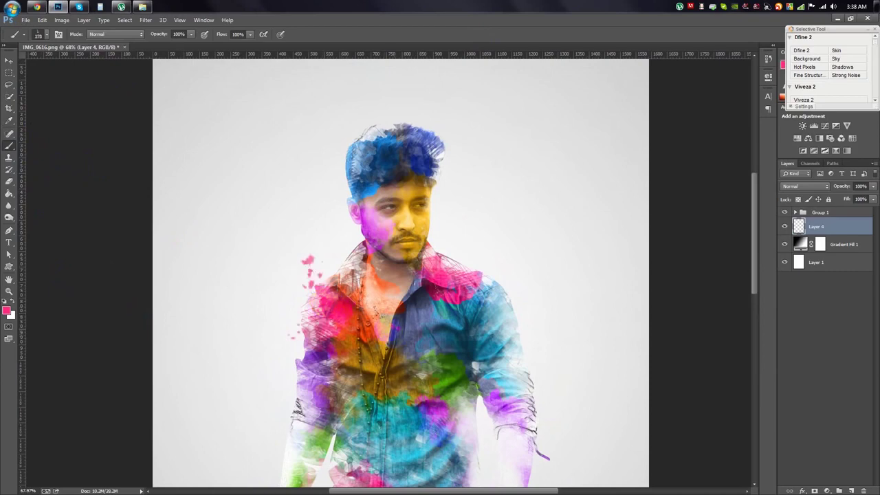
{"action": "right_click", "coordinate": [504, 270]}
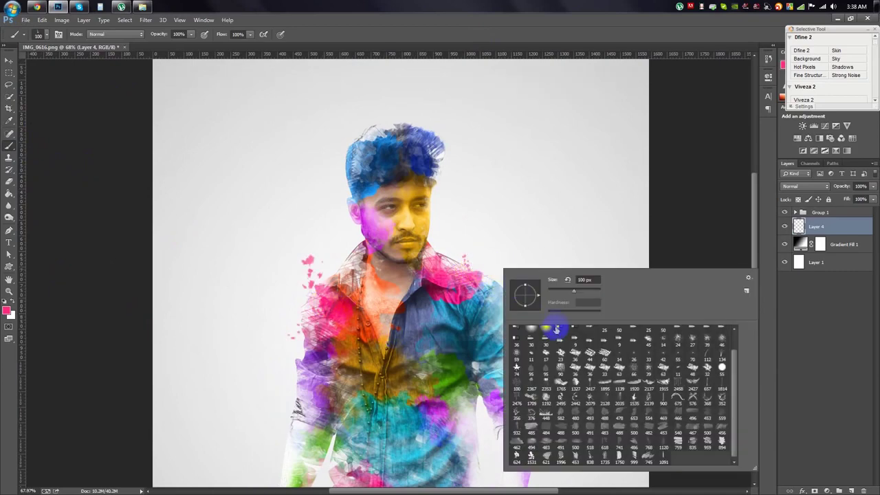
{"action": "key", "text": "Escape"}
{"action": "scroll", "coordinate": [348, 267], "scroll_direction": "down", "scroll_amount": 2}
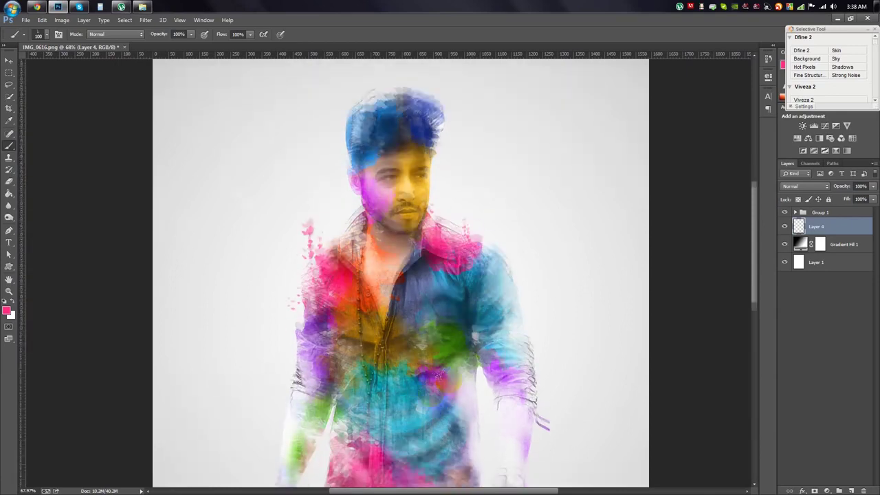
{"action": "scroll", "coordinate": [357, 417], "scroll_direction": "down", "scroll_amount": 2}
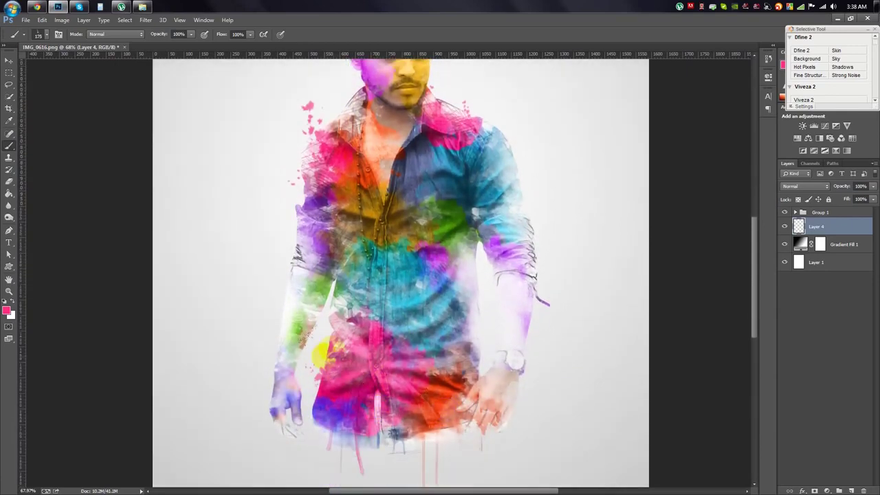
Sample a teal colour from the man's right sleeve with the Eyedropper
{"action": "left_click", "coordinate": [9, 120]}
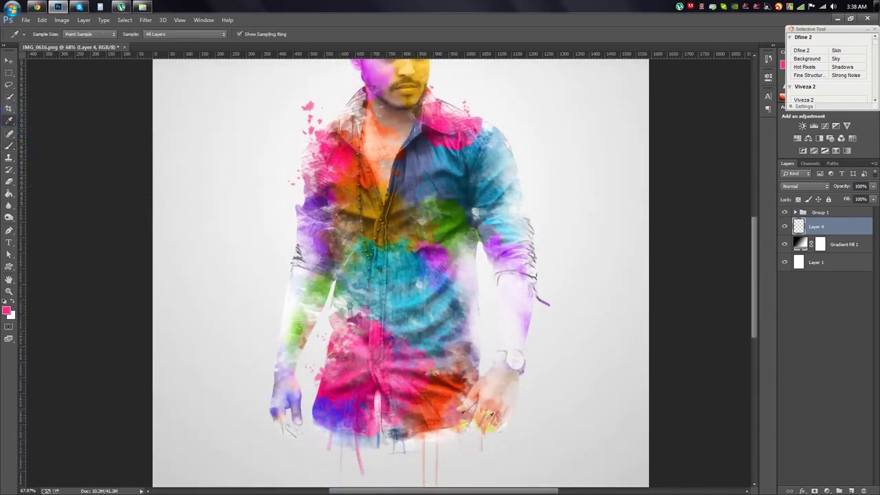
{"action": "left_click", "coordinate": [8, 134]}
{"action": "scroll", "coordinate": [392, 299], "scroll_direction": "down", "scroll_amount": 2}
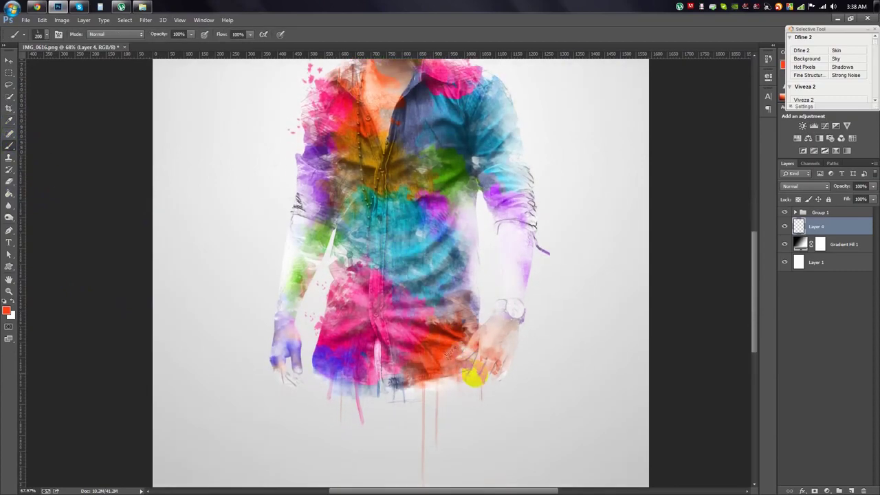
{"action": "scroll", "coordinate": [547, 393], "scroll_direction": "up", "scroll_amount": 3}
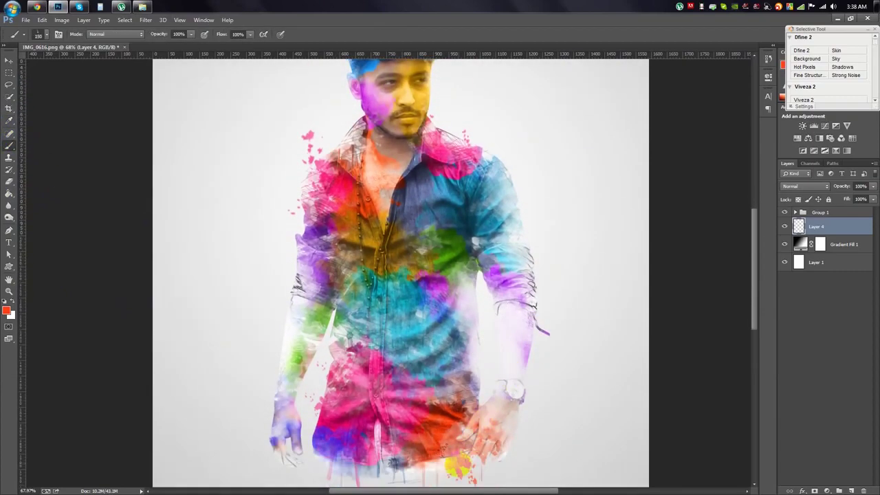
{"action": "scroll", "coordinate": [535, 447], "scroll_direction": "down", "scroll_amount": 2}
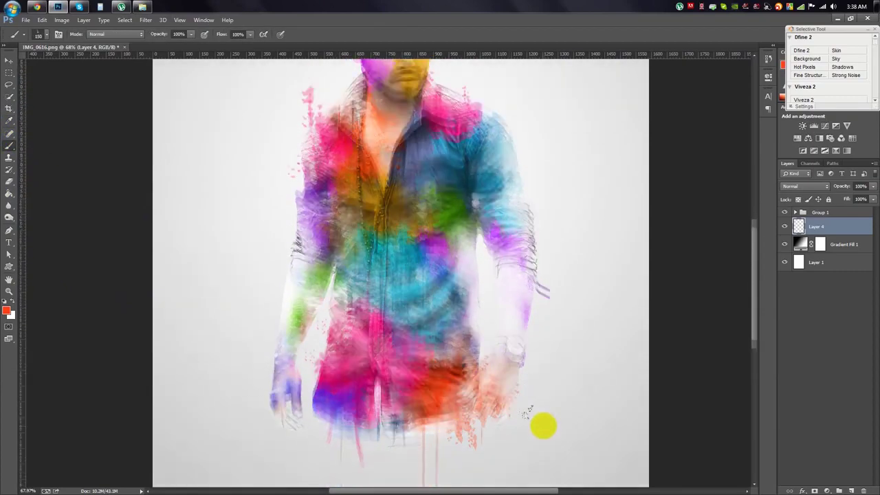
{"action": "scroll", "coordinate": [540, 422], "scroll_direction": "down", "scroll_amount": 2}
{"action": "left_click", "coordinate": [9, 120]}
{"action": "scroll", "coordinate": [493, 178], "scroll_direction": "up", "scroll_amount": 3}
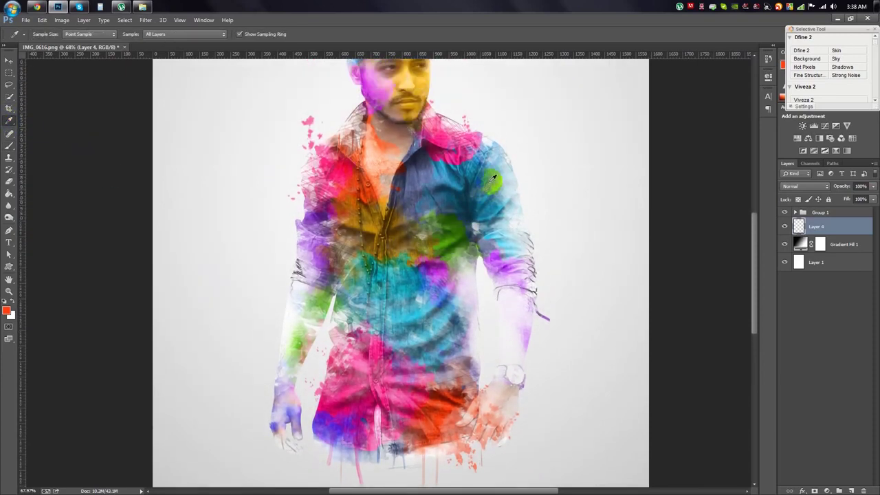
{"action": "left_click", "coordinate": [9, 146]}
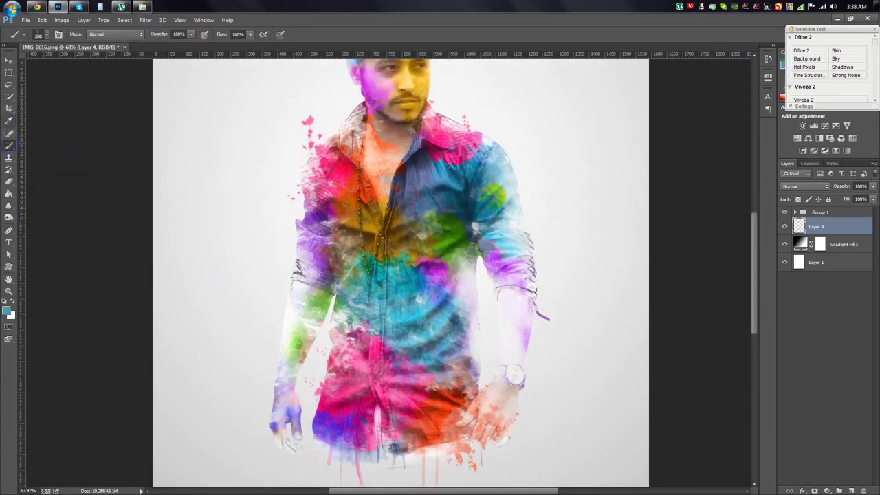
Browse the brush preset picker and open its options menu
{"action": "right_click", "coordinate": [531, 182]}
{"action": "left_click", "coordinate": [513, 175]}
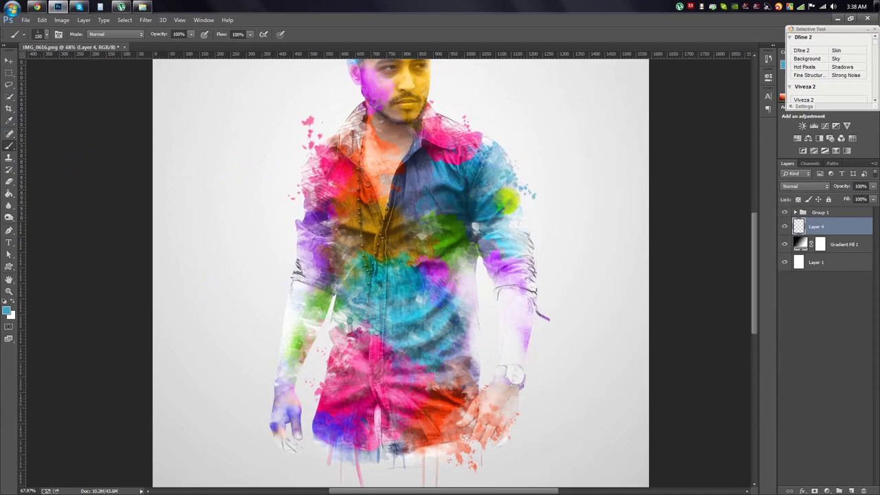
{"action": "right_click", "coordinate": [458, 231]}
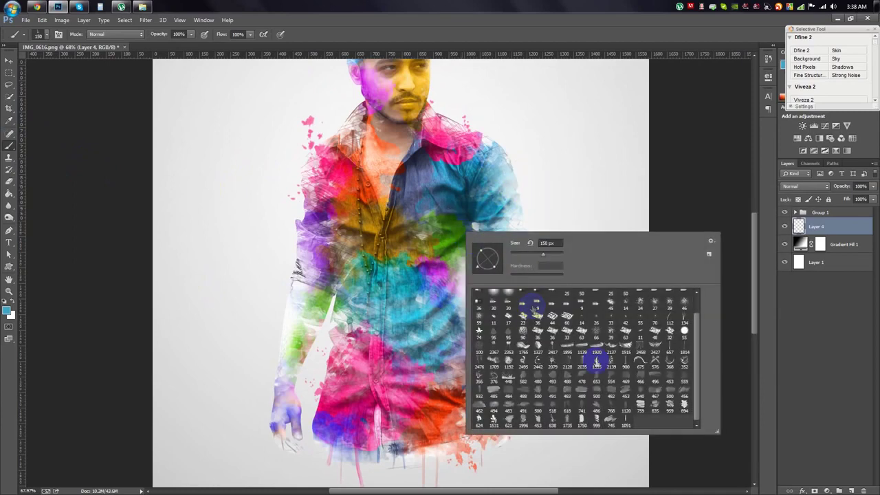
{"action": "left_click", "coordinate": [712, 260]}
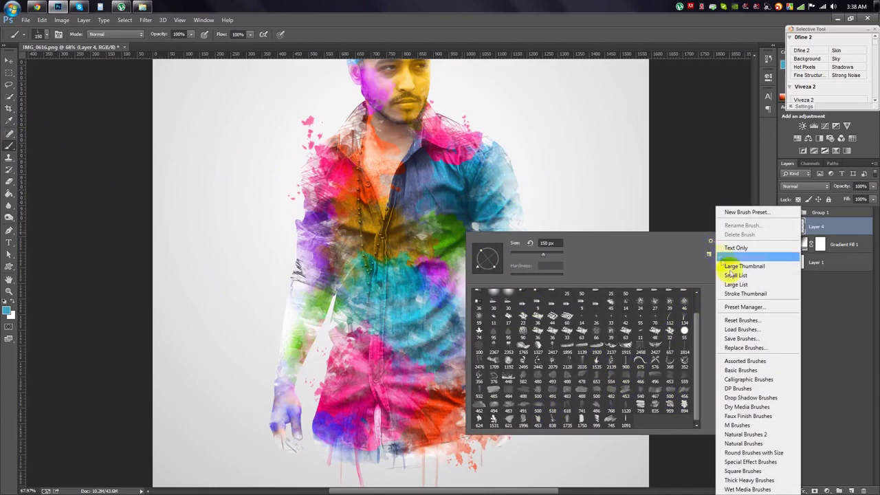
Reset the brush presets to the defaults and begin loading a brush file
{"action": "left_click", "coordinate": [740, 319]}
{"action": "left_click", "coordinate": [439, 195]}
{"action": "left_click", "coordinate": [709, 254]}
{"action": "left_click", "coordinate": [743, 329]}
{"action": "left_click", "coordinate": [331, 35]}
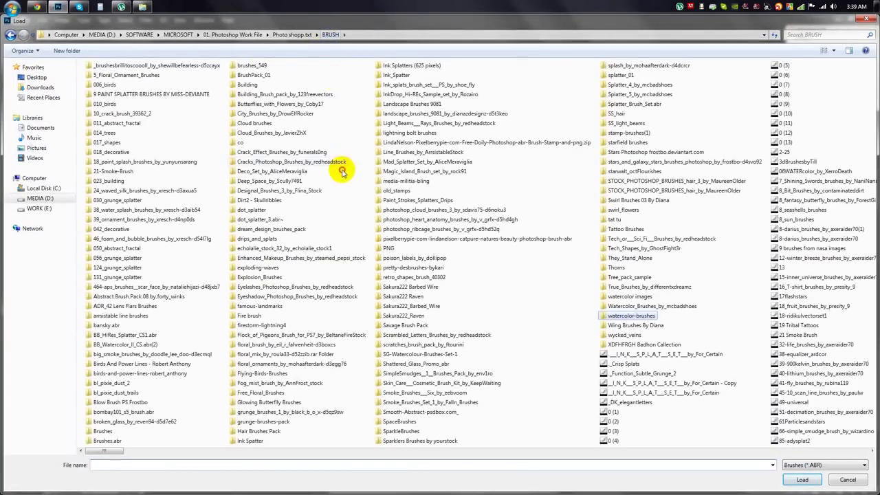
Load the ink splatter brush set and pick its 1152 px splatter brush
{"action": "type", "text": "imr"}
{"action": "left_click", "coordinate": [141, 325]}
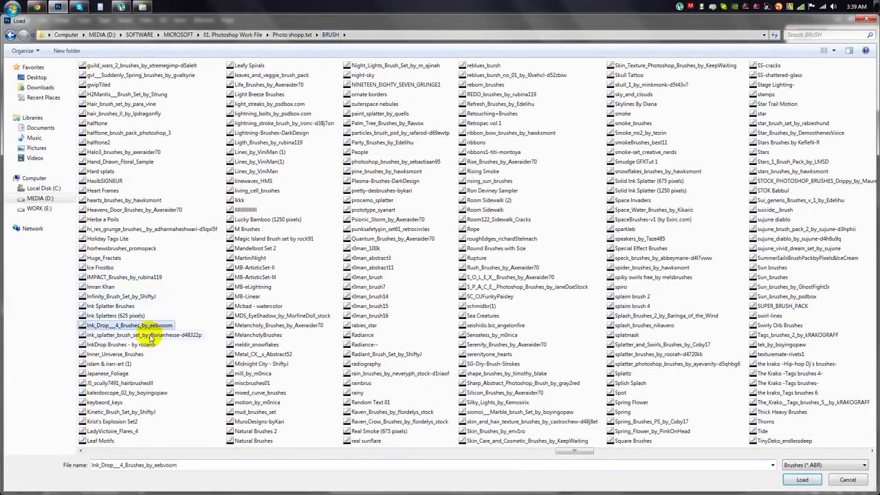
{"action": "left_click", "coordinate": [127, 335]}
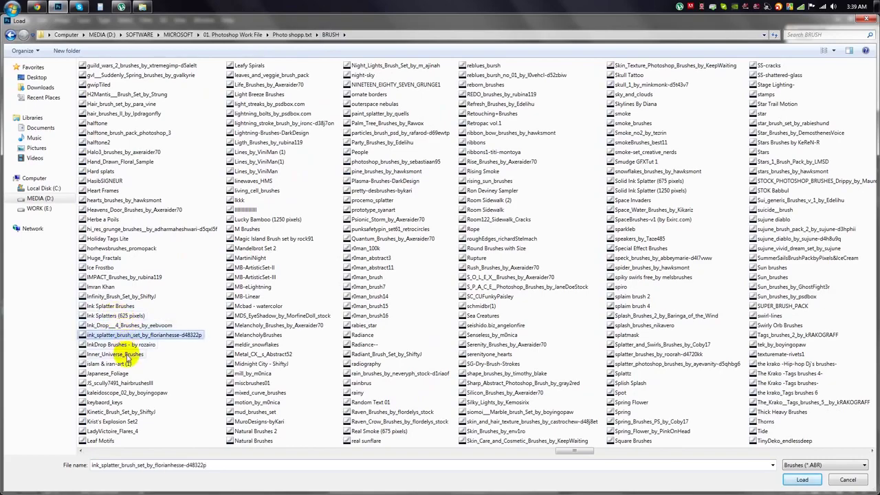
{"action": "double_click", "coordinate": [110, 306]}
{"action": "left_click", "coordinate": [493, 374]}
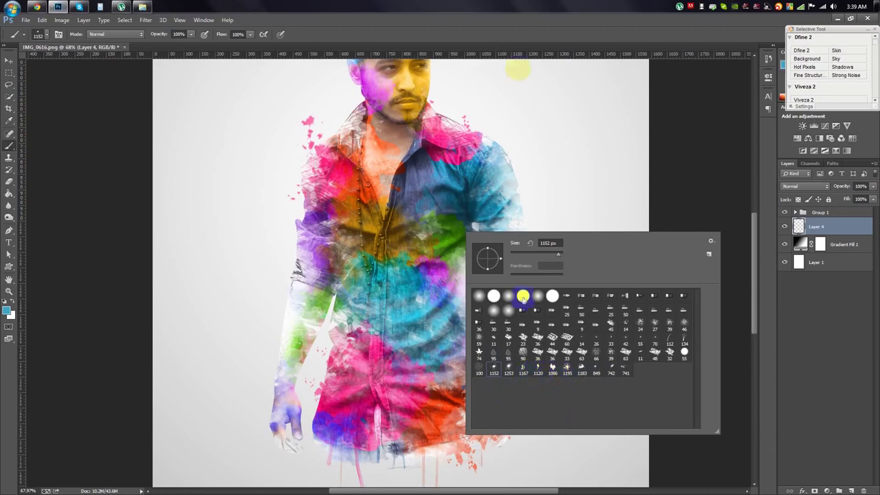
Stamp a purple and green splatter on the chest, then sample a colour from the image
{"action": "left_click", "coordinate": [498, 126]}
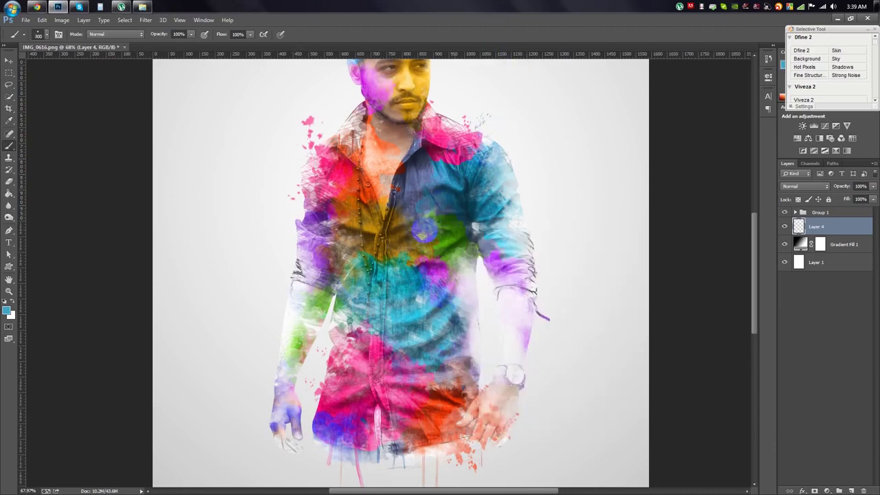
{"action": "left_click", "coordinate": [381, 238]}
{"action": "scroll", "coordinate": [352, 275], "scroll_direction": "up", "scroll_amount": 3}
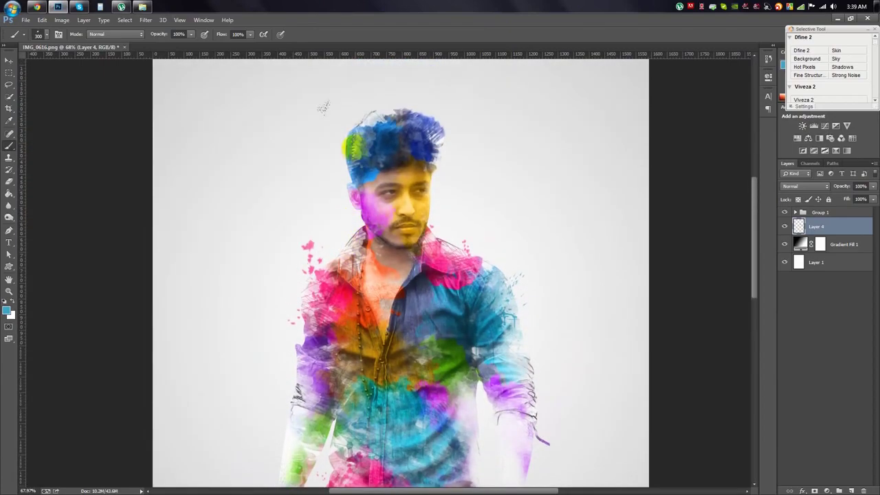
{"action": "key", "text": "i"}
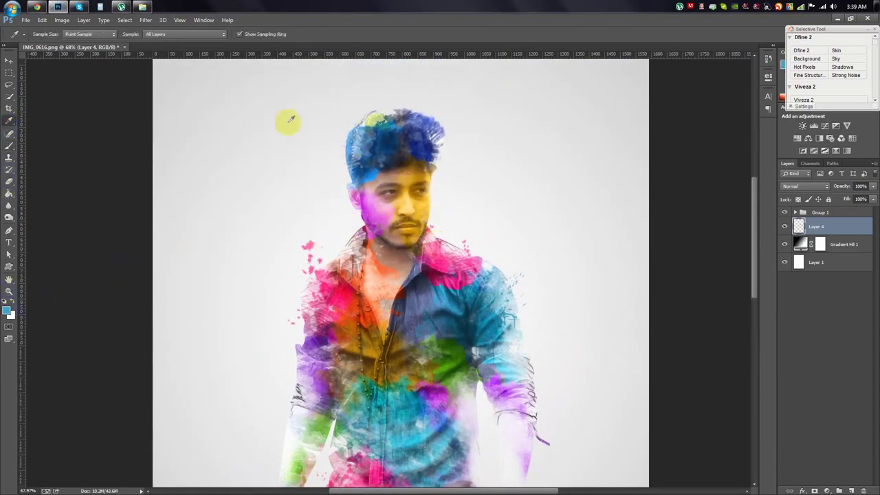
{"action": "key", "text": "b"}
Try a 741 px splatter brush around the figure, then undo the particle stroke
{"action": "scroll", "coordinate": [443, 220], "scroll_direction": "down", "scroll_amount": 1}
{"action": "scroll", "coordinate": [445, 231], "scroll_direction": "down", "scroll_amount": 1}
{"action": "scroll", "coordinate": [418, 335], "scroll_direction": "down", "scroll_amount": 2}
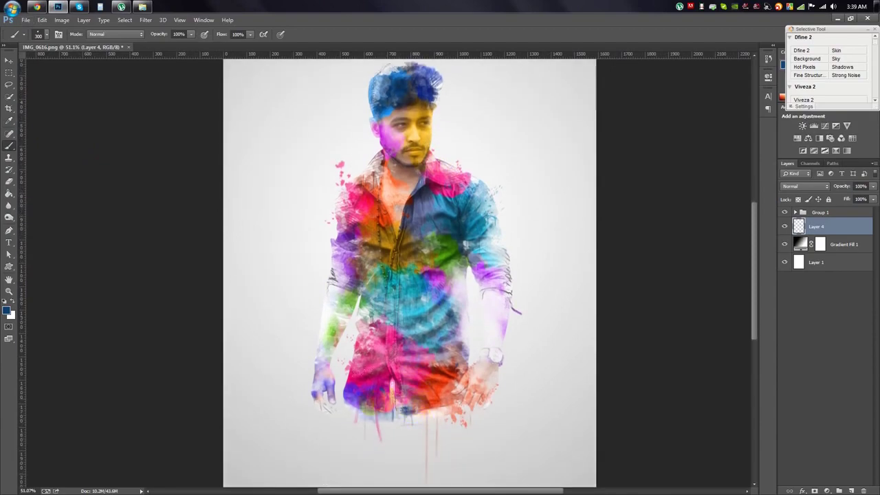
{"action": "scroll", "coordinate": [430, 394], "scroll_direction": "up", "scroll_amount": 3}
{"action": "scroll", "coordinate": [667, 222], "scroll_direction": "down", "scroll_amount": 2}
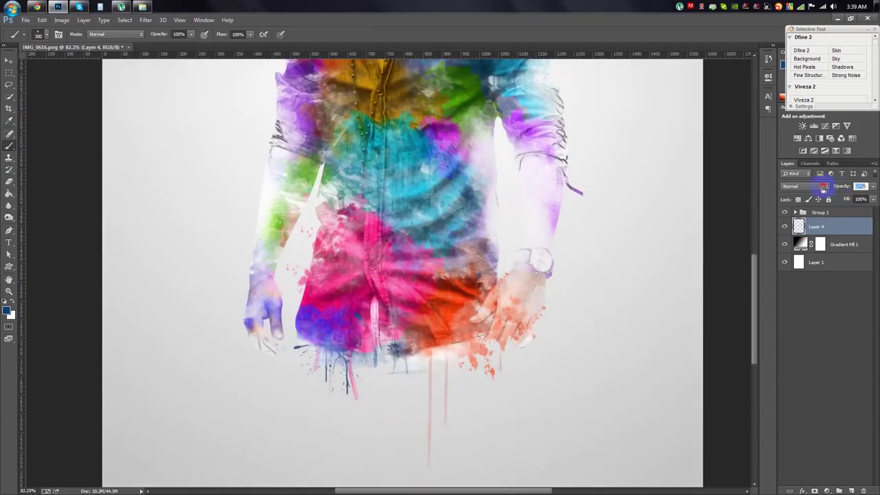
{"action": "scroll", "coordinate": [481, 241], "scroll_direction": "down", "scroll_amount": 2}
{"action": "scroll", "coordinate": [468, 246], "scroll_direction": "down", "scroll_amount": 2}
{"action": "scroll", "coordinate": [468, 245], "scroll_direction": "up", "scroll_amount": 1}
{"action": "right_click", "coordinate": [450, 234]}
{"action": "left_click", "coordinate": [608, 370]}
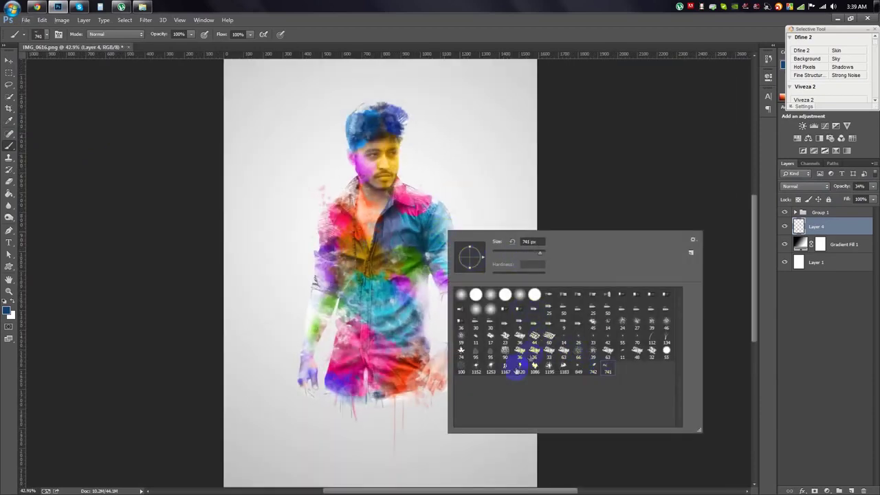
{"action": "left_click", "coordinate": [364, 245]}
{"action": "key", "text": "ctrl+z"}
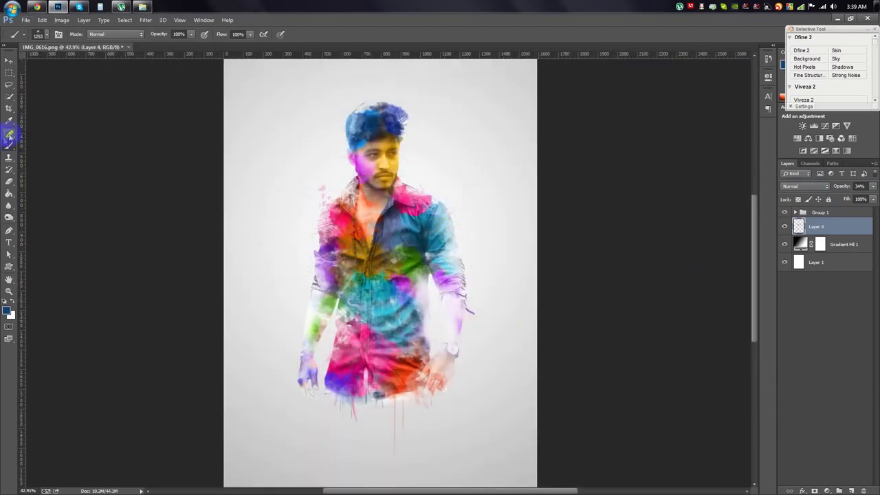
Paint saturated particles with the 900 px scatter brush and set Layer 4 opacity to 68%
{"action": "key", "text": "i"}
{"action": "left_click", "coordinate": [10, 146]}
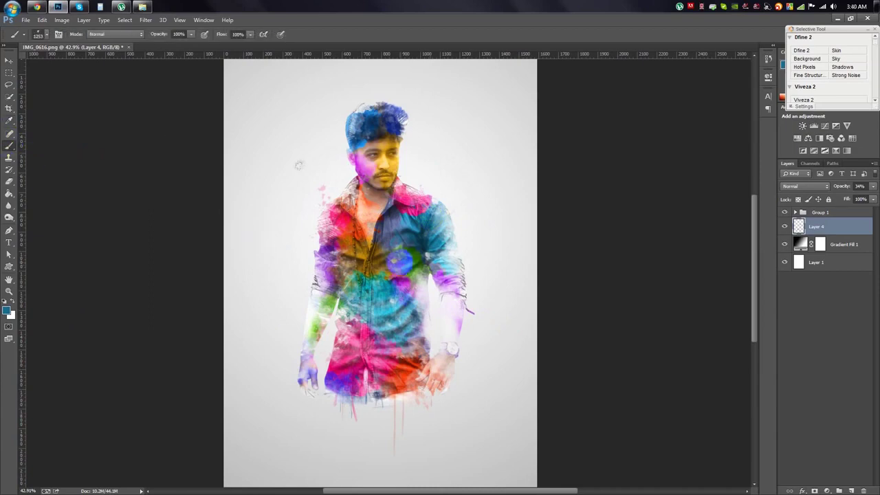
{"action": "scroll", "coordinate": [491, 383], "scroll_direction": "up", "scroll_amount": 1}
{"action": "right_click", "coordinate": [414, 303]}
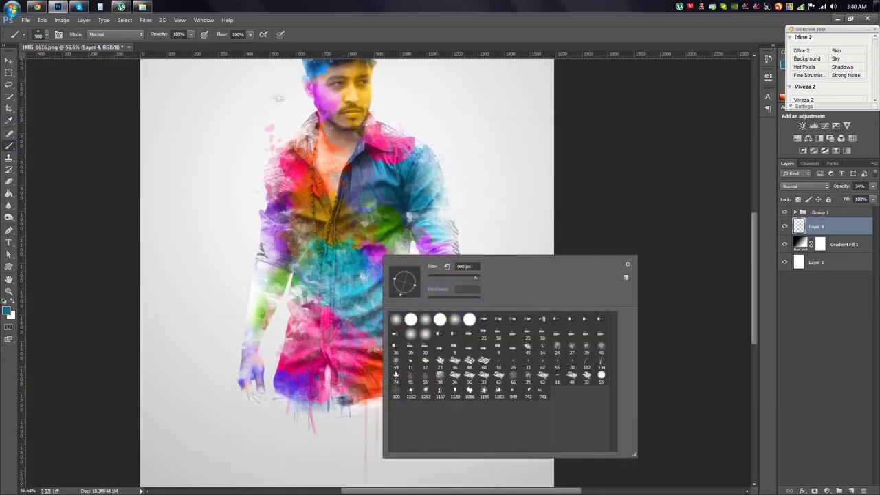
{"action": "left_click", "coordinate": [348, 267]}
{"action": "left_click_drag", "start_coordinate": [346, 268], "coordinate": [234, 199]}
{"action": "scroll", "coordinate": [254, 291], "scroll_direction": "down", "scroll_amount": 1}
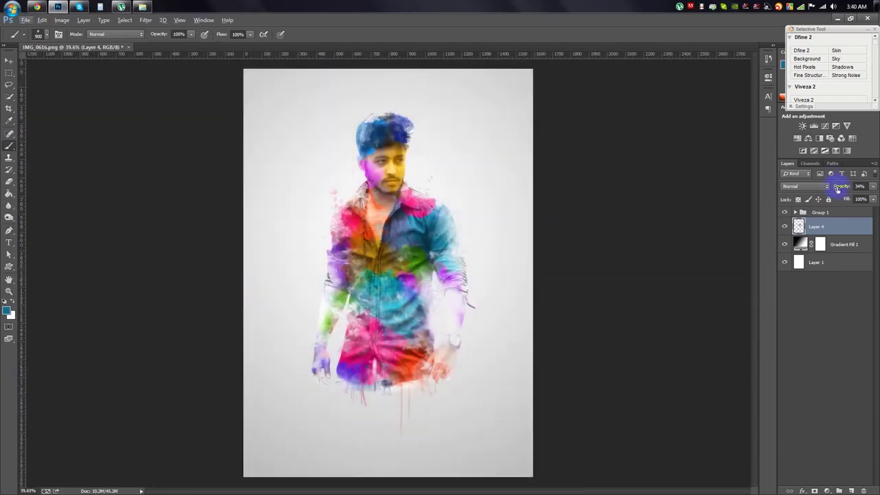
{"action": "left_click_drag", "start_coordinate": [835, 187], "coordinate": [865, 190]}
Stamp red and yellow splatter on the shoulder, undoing the missed red strokes
{"action": "scroll", "coordinate": [458, 237], "scroll_direction": "up", "scroll_amount": 1}
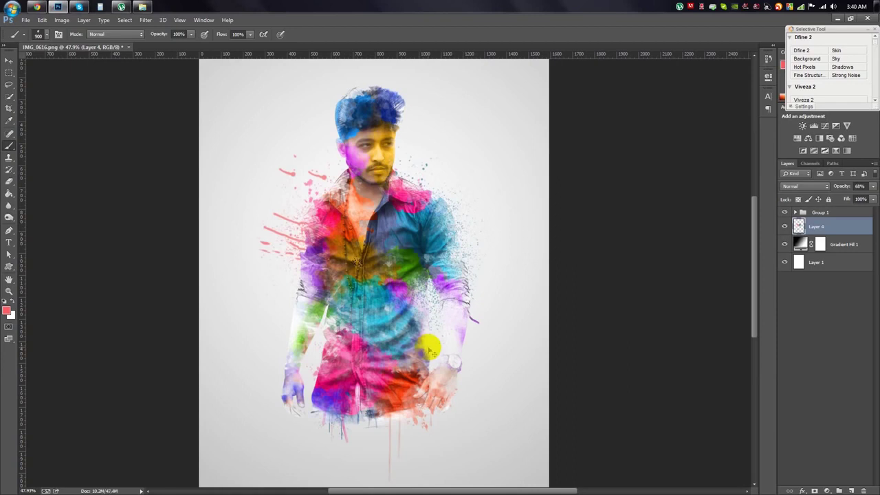
{"action": "left_click", "coordinate": [323, 209]}
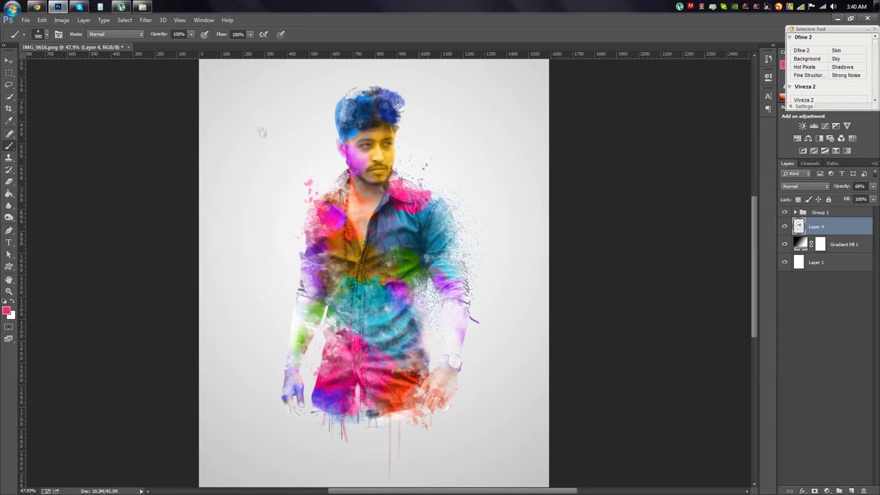
{"action": "left_click", "coordinate": [278, 178]}
{"action": "key", "text": "ctrl+z"}
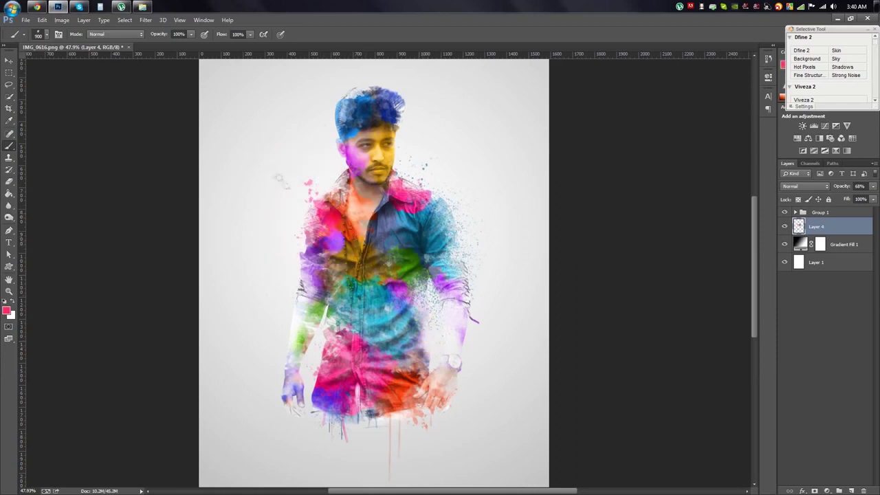
{"action": "left_click", "coordinate": [288, 173]}
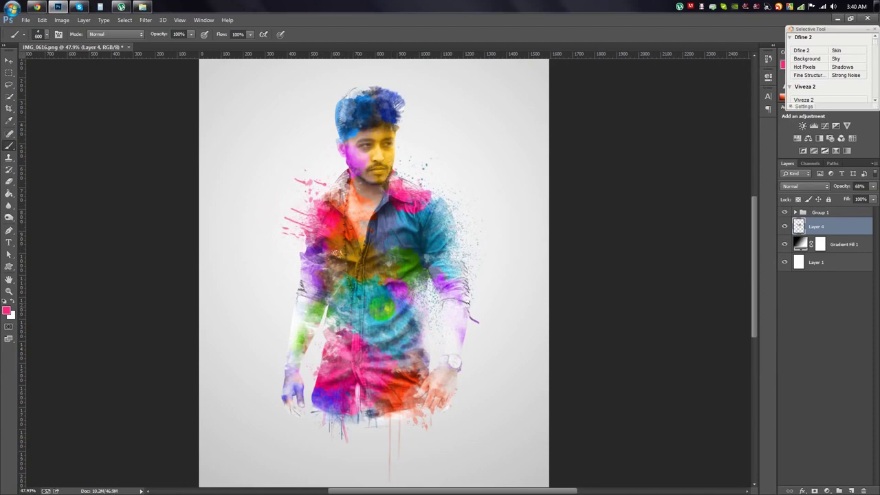
{"action": "key", "text": "ctrl+z"}
{"action": "right_click", "coordinate": [352, 256]}
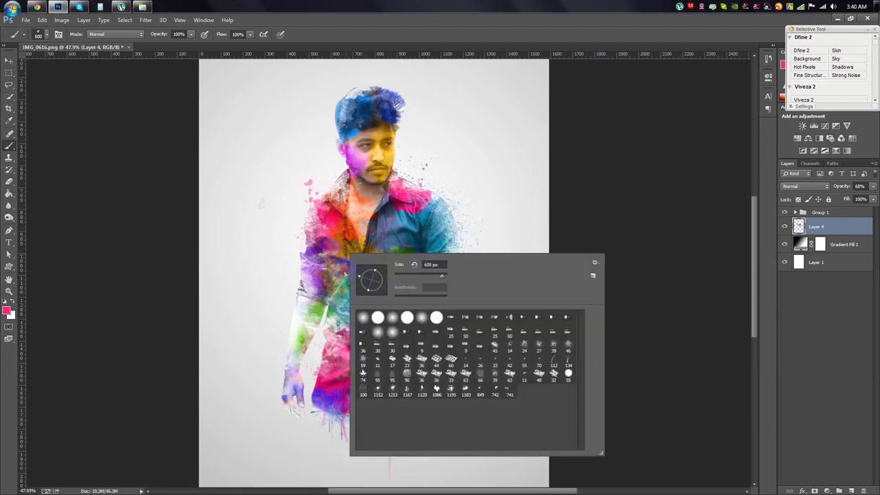
{"action": "left_click", "coordinate": [267, 172]}
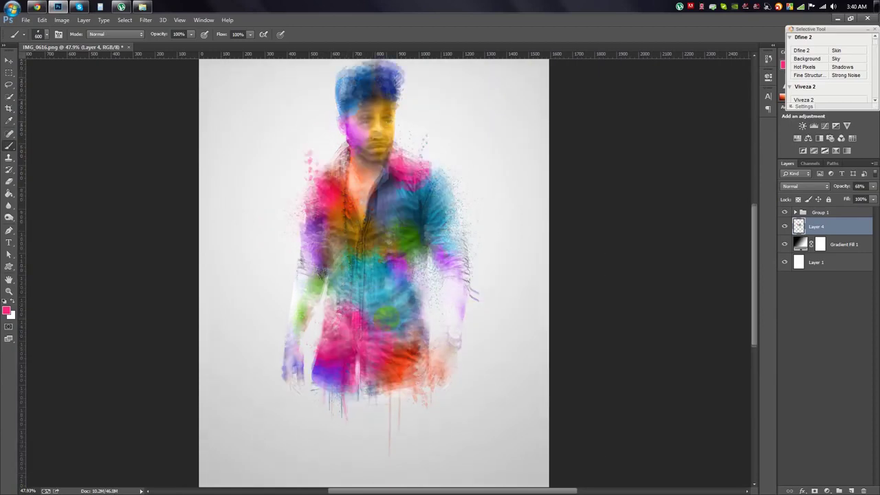
{"action": "key", "text": "ctrl+z"}
Switch to the 600 px splatter brush, then select the Move tool and fit the view
{"action": "right_click", "coordinate": [400, 293]}
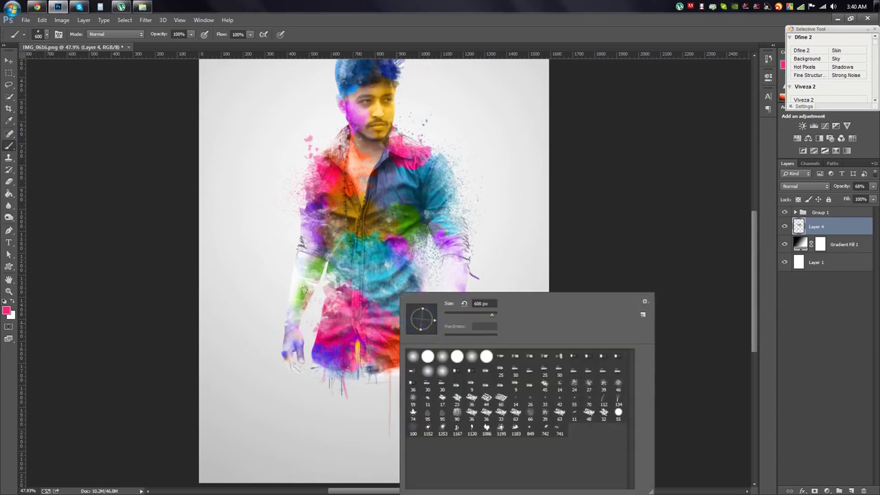
{"action": "left_click", "coordinate": [436, 246]}
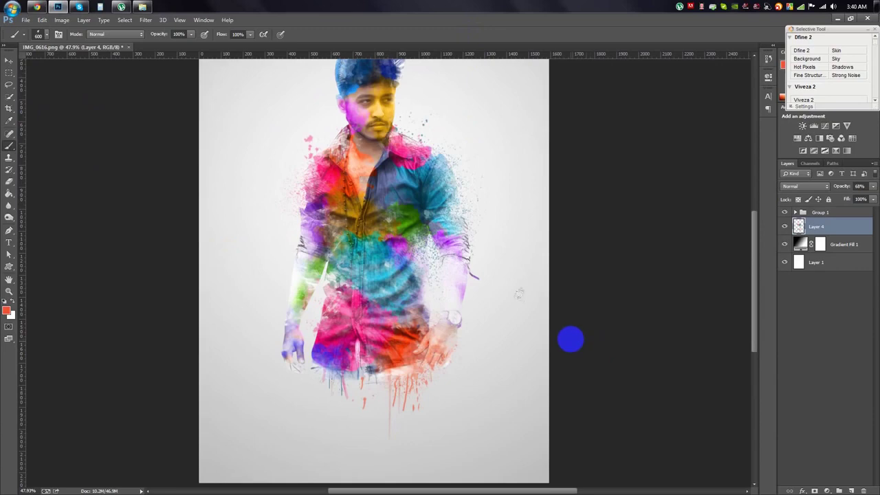
{"action": "scroll", "coordinate": [570, 337], "scroll_direction": "down", "scroll_amount": 2}
{"action": "scroll", "coordinate": [571, 337], "scroll_direction": "up", "scroll_amount": 2}
{"action": "left_click", "coordinate": [9, 61]}
{"action": "key", "text": "ctrl+0"}
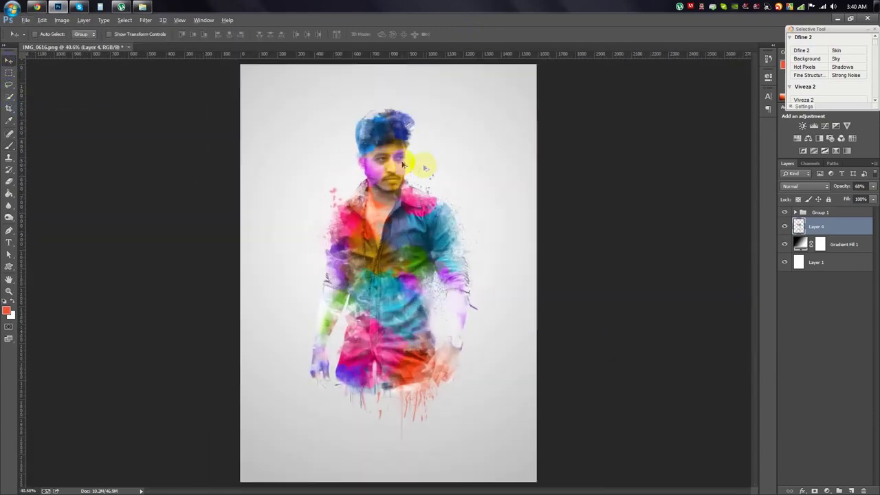
Set Layer 4 to 100%, stamp a merged Layer 5 and grade it in Viveza 2
{"action": "left_click_drag", "start_coordinate": [842, 187], "coordinate": [878, 187]}
{"action": "left_click", "coordinate": [853, 490]}
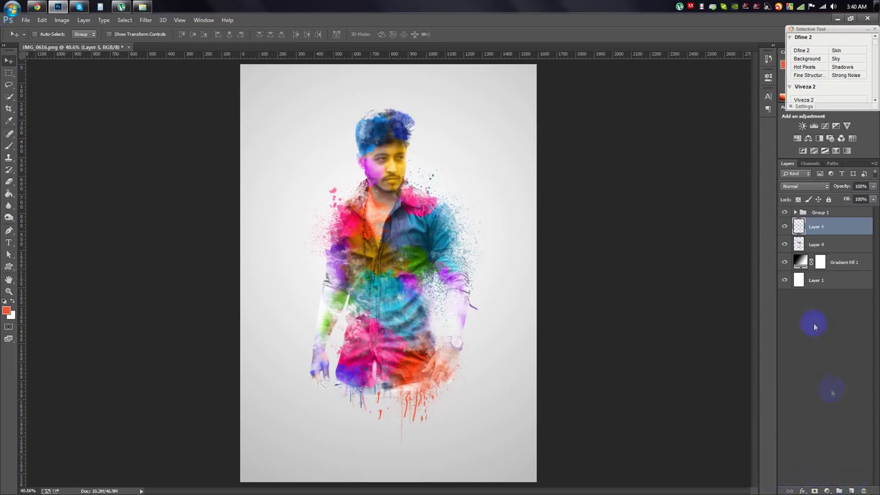
{"action": "mouse_move", "coordinate": [818, 227]}
{"action": "left_mouse_down"}
{"action": "mouse_move", "coordinate": [819, 210]}
{"action": "mouse_move", "coordinate": [839, 190]}
{"action": "left_mouse_up"}
{"action": "left_click", "coordinate": [804, 103]}
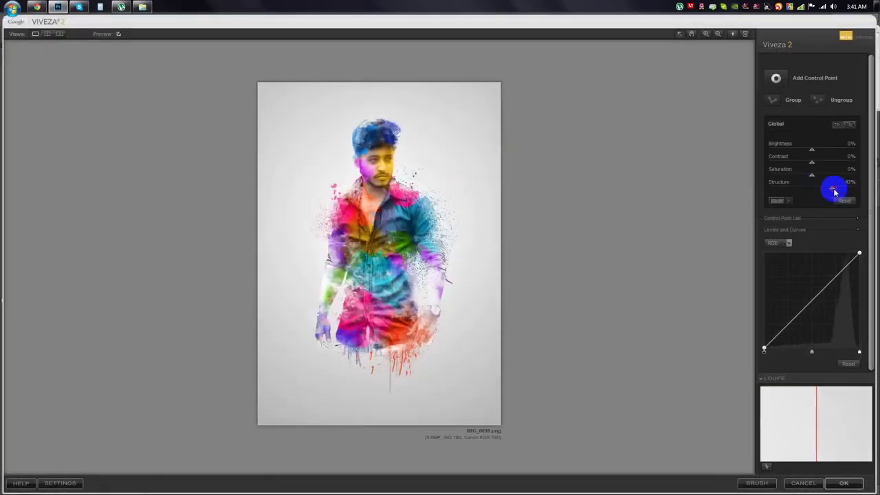
{"action": "mouse_move", "coordinate": [812, 175]}
{"action": "left_mouse_down"}
{"action": "mouse_move", "coordinate": [827, 163]}
{"action": "mouse_move", "coordinate": [840, 167]}
{"action": "mouse_move", "coordinate": [814, 147]}
{"action": "mouse_move", "coordinate": [817, 153]}
{"action": "left_mouse_up"}
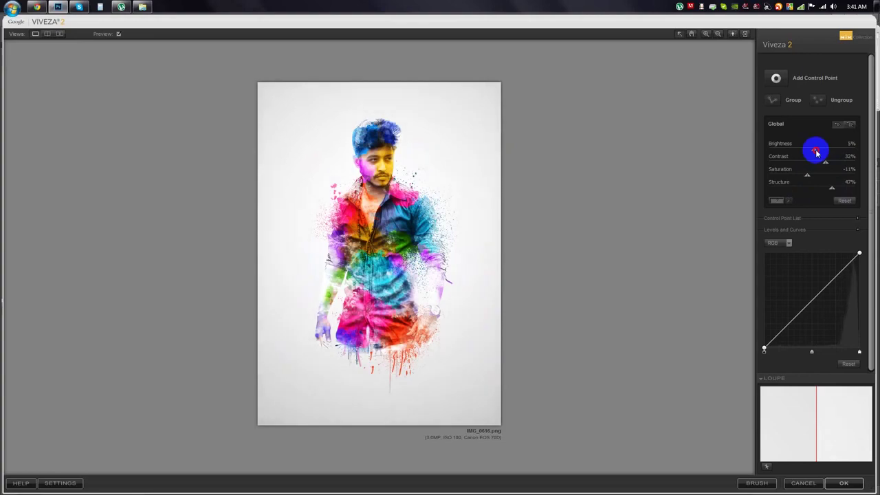